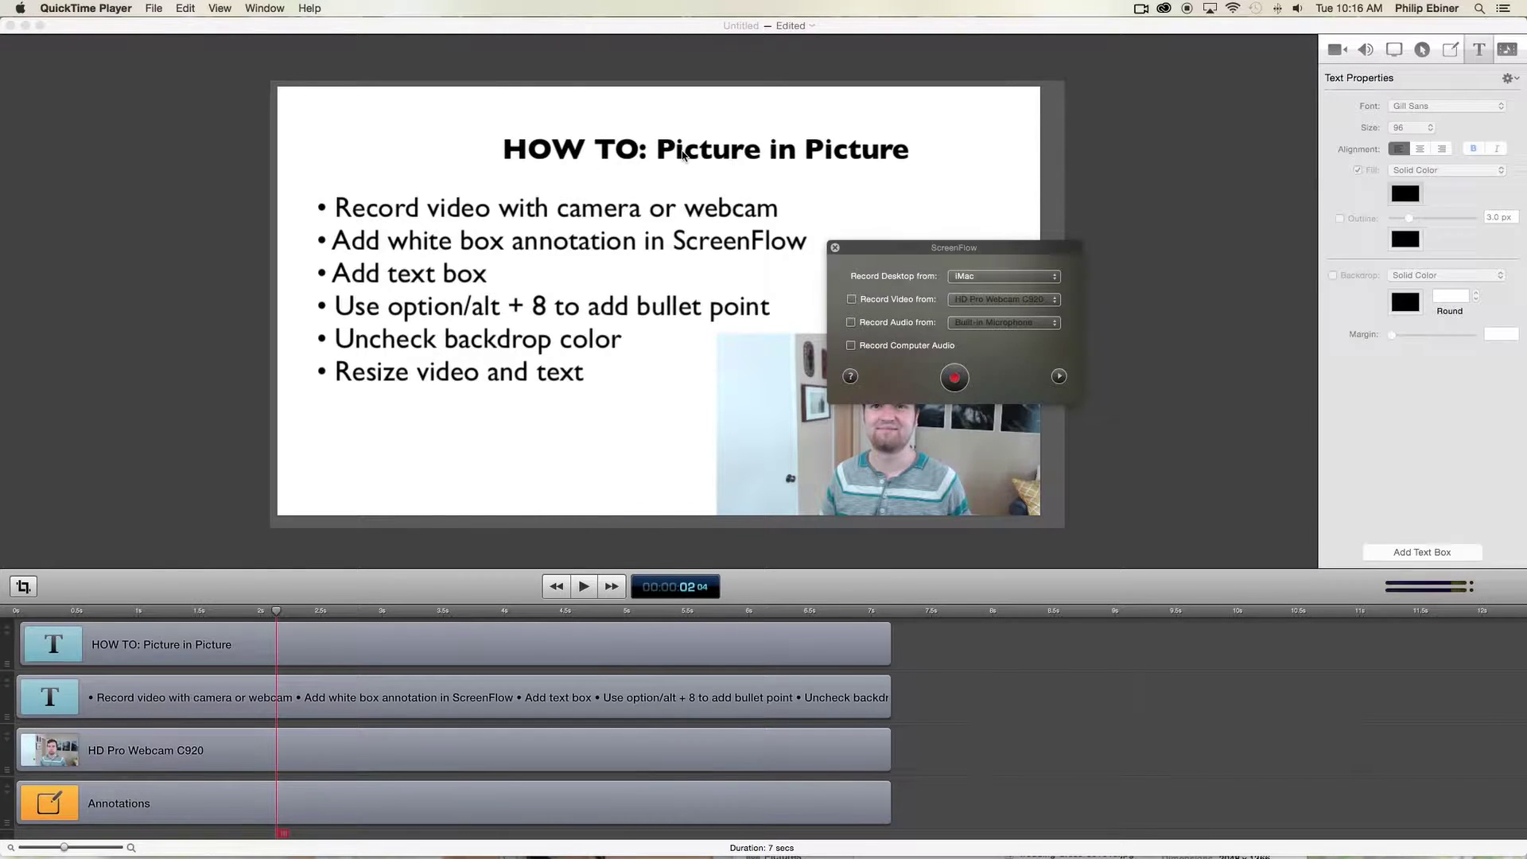
Step: Select the HOW TO title clip in the editor, then return the recording settings over the slide
left_click_drag(1006, 255, 1389, 209)
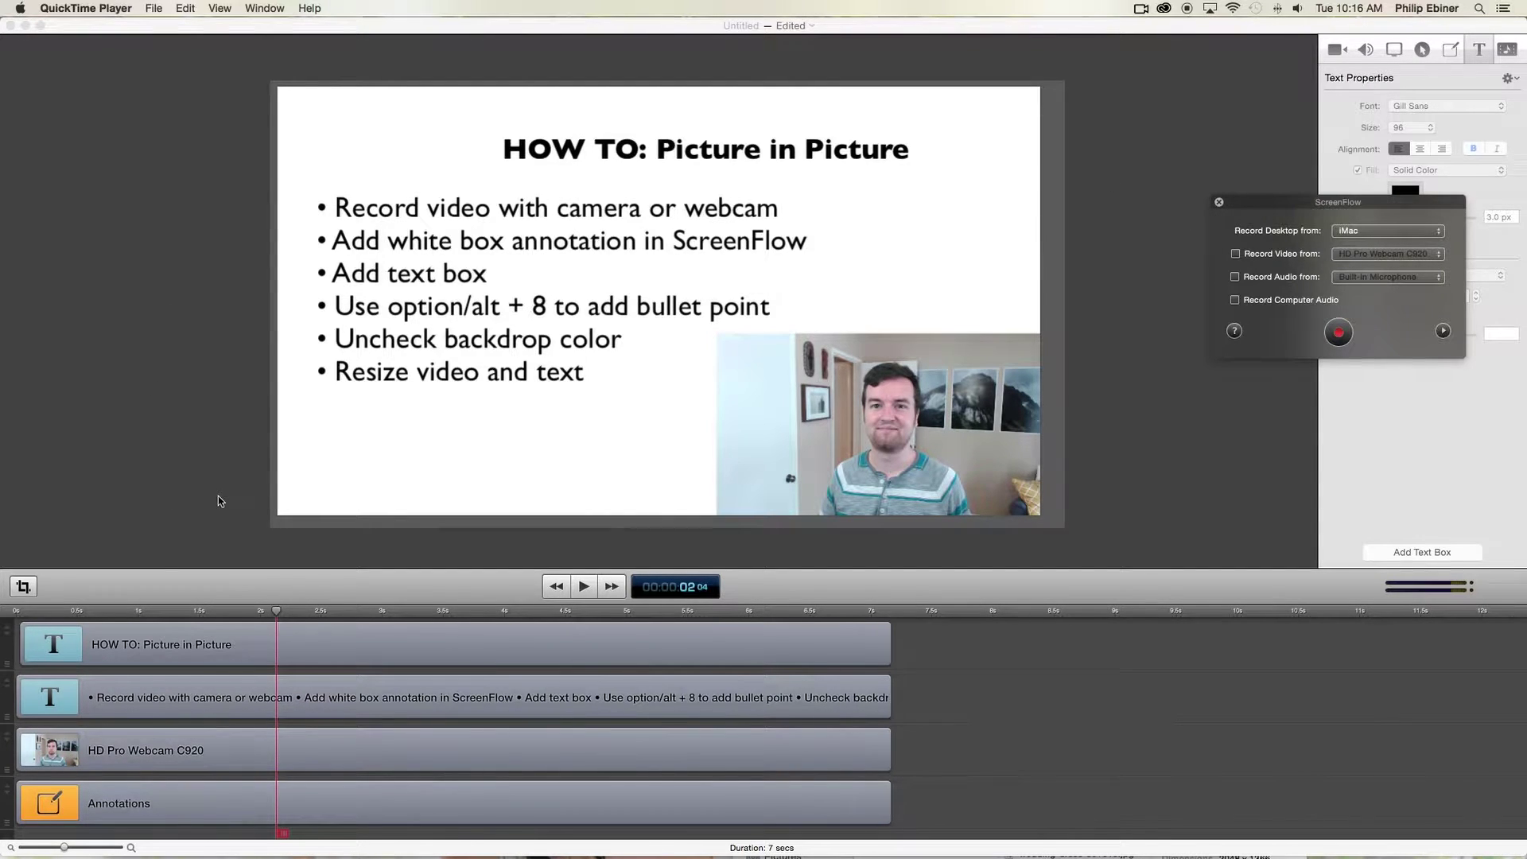
left_click(83, 638)
left_click(70, 640)
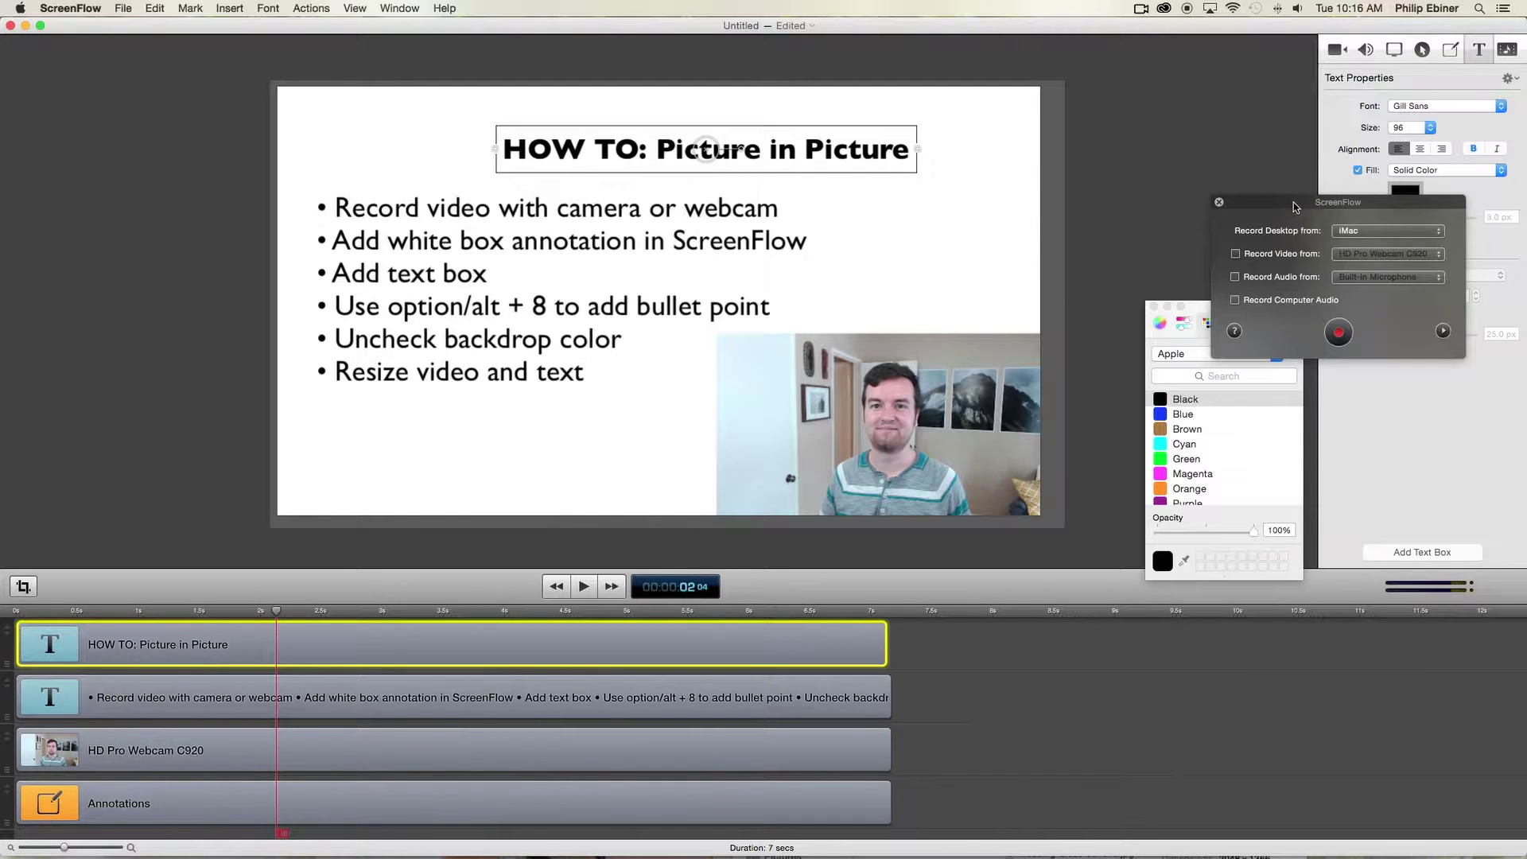
left_click_drag(1293, 202, 419, 205)
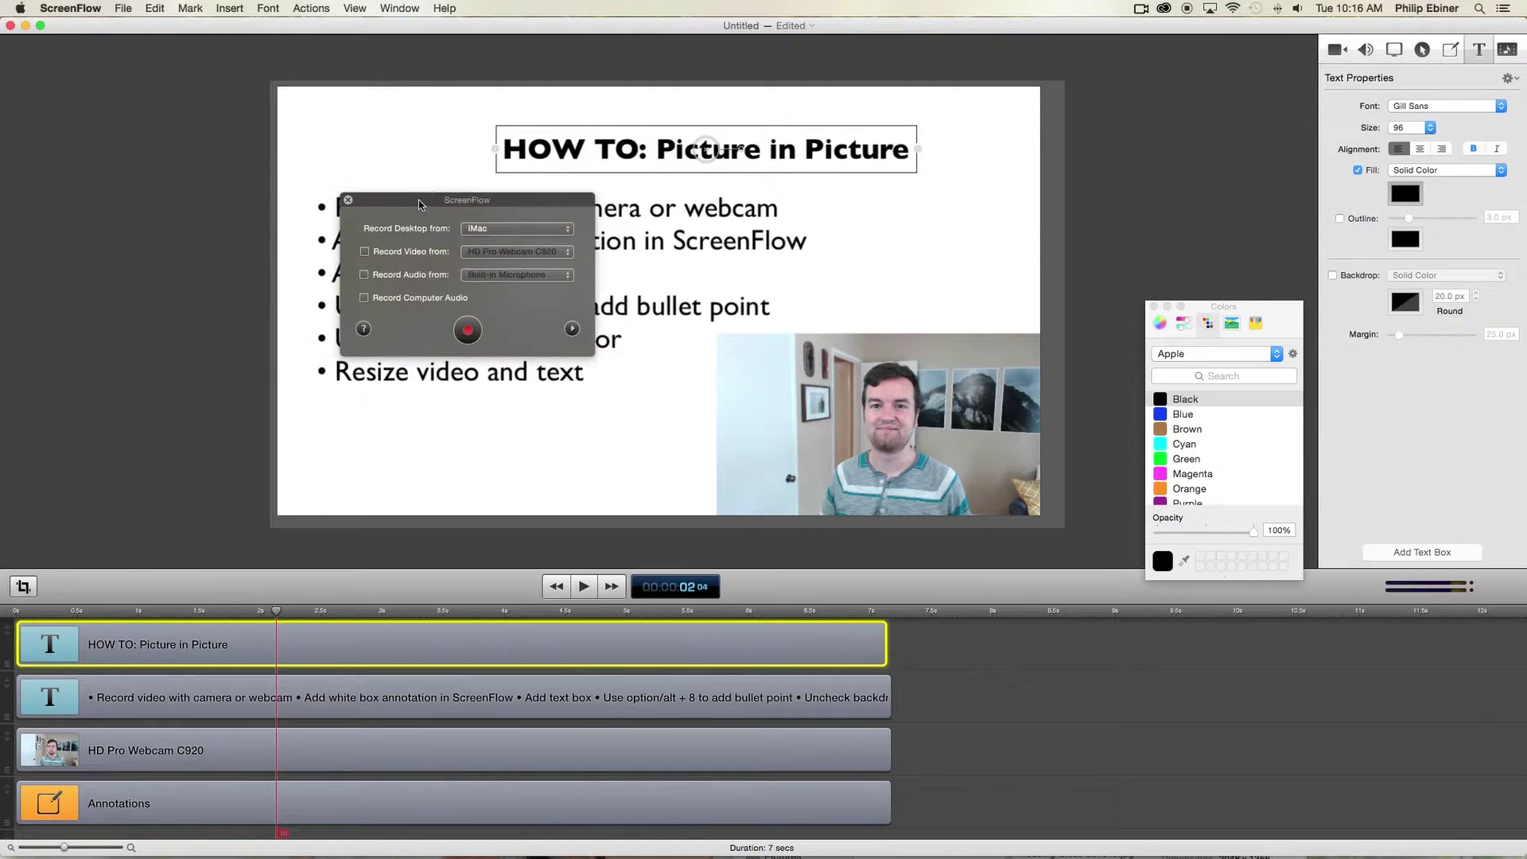
Step: Enable HD Pro Webcam C920 video and Built-in Microphone audio, then start recording
left_click(364, 251)
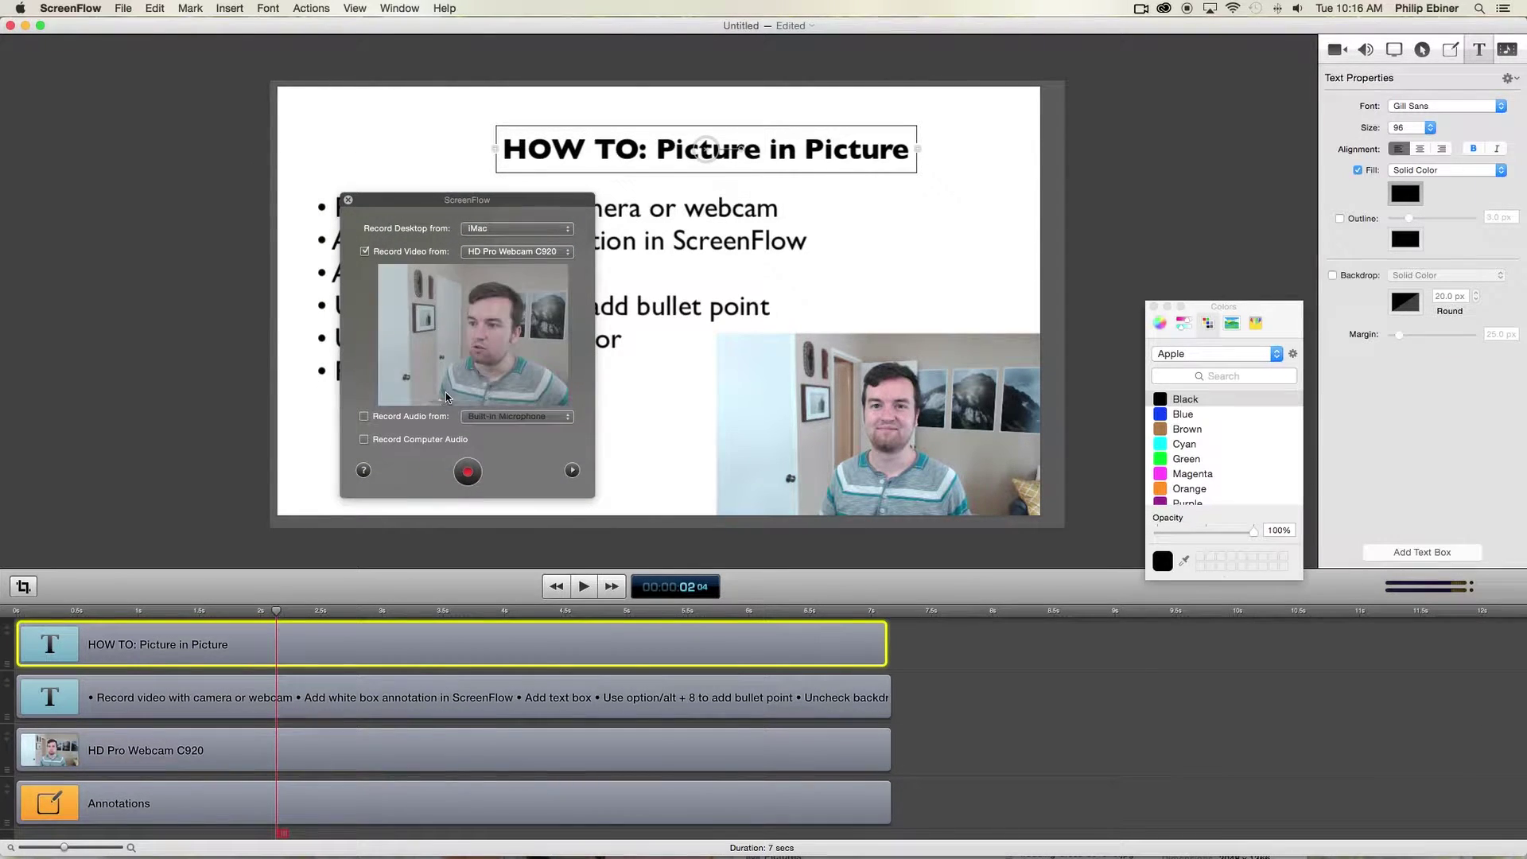
left_click(362, 416)
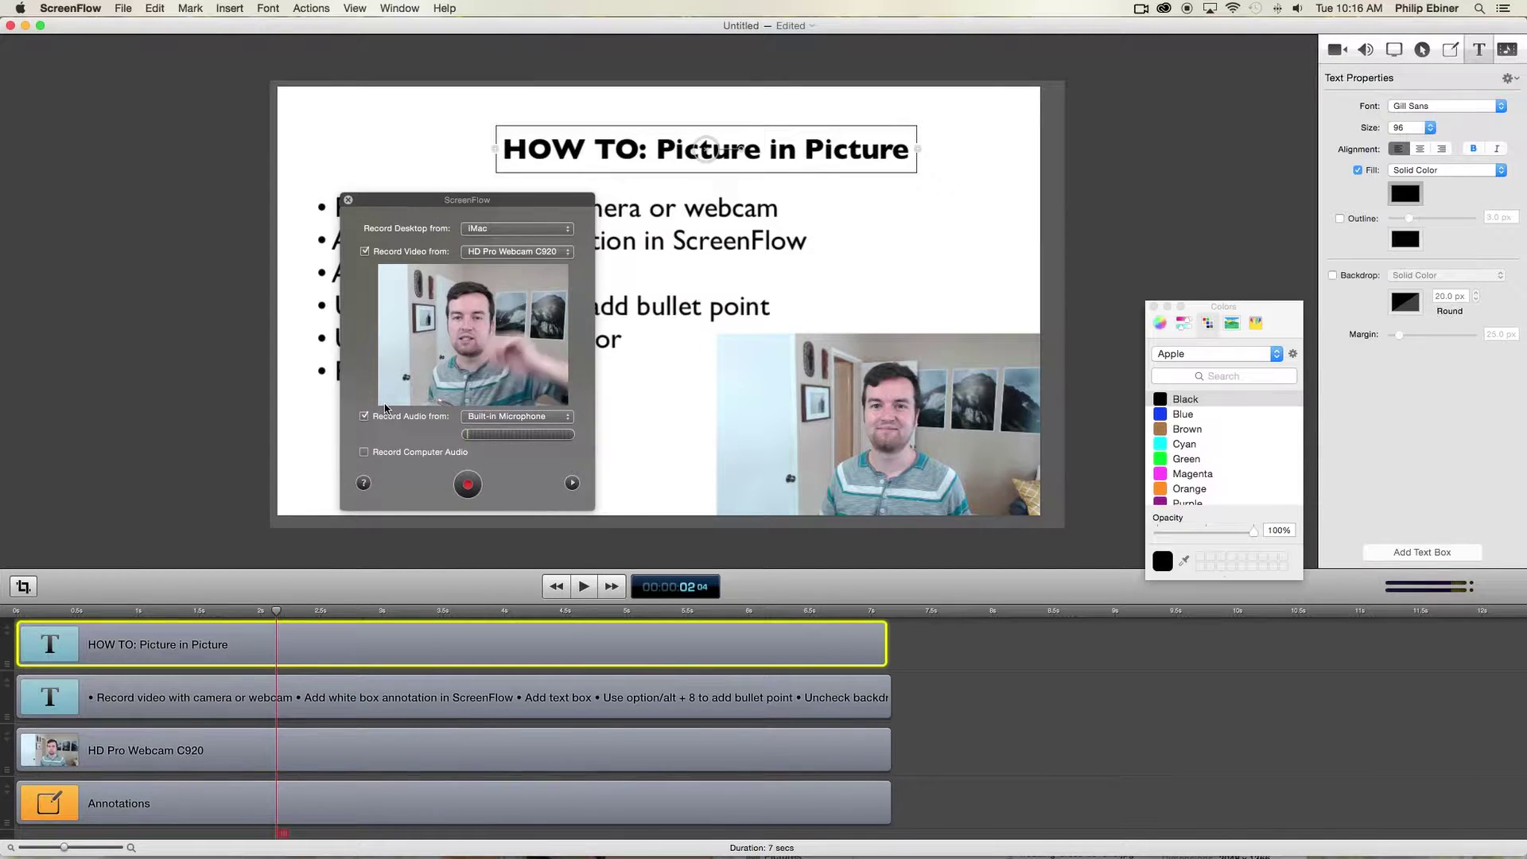
left_click(1141, 8)
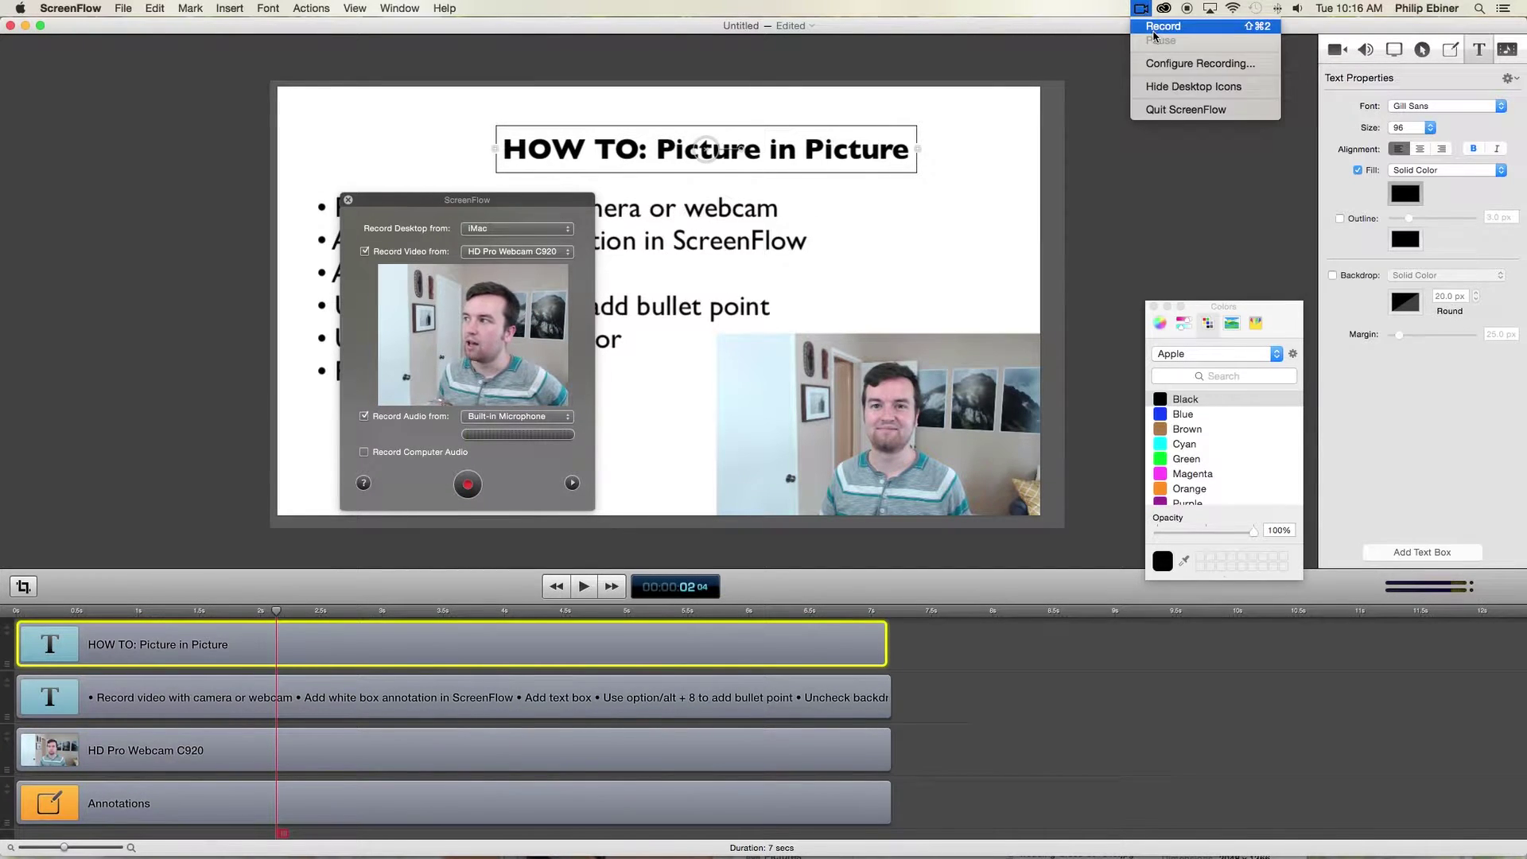
left_click(433, 203)
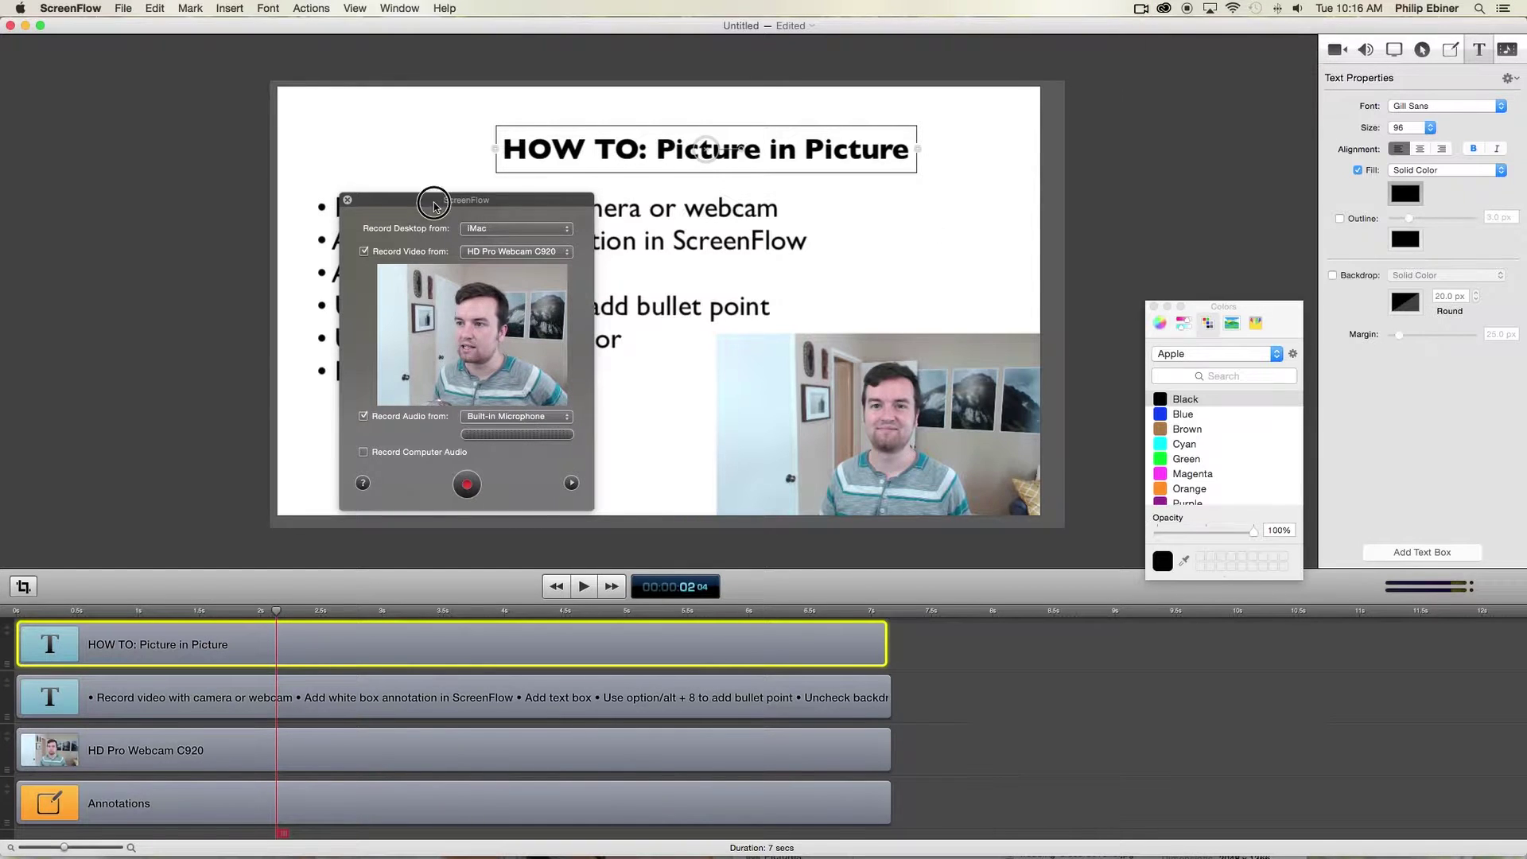
left_click(463, 491)
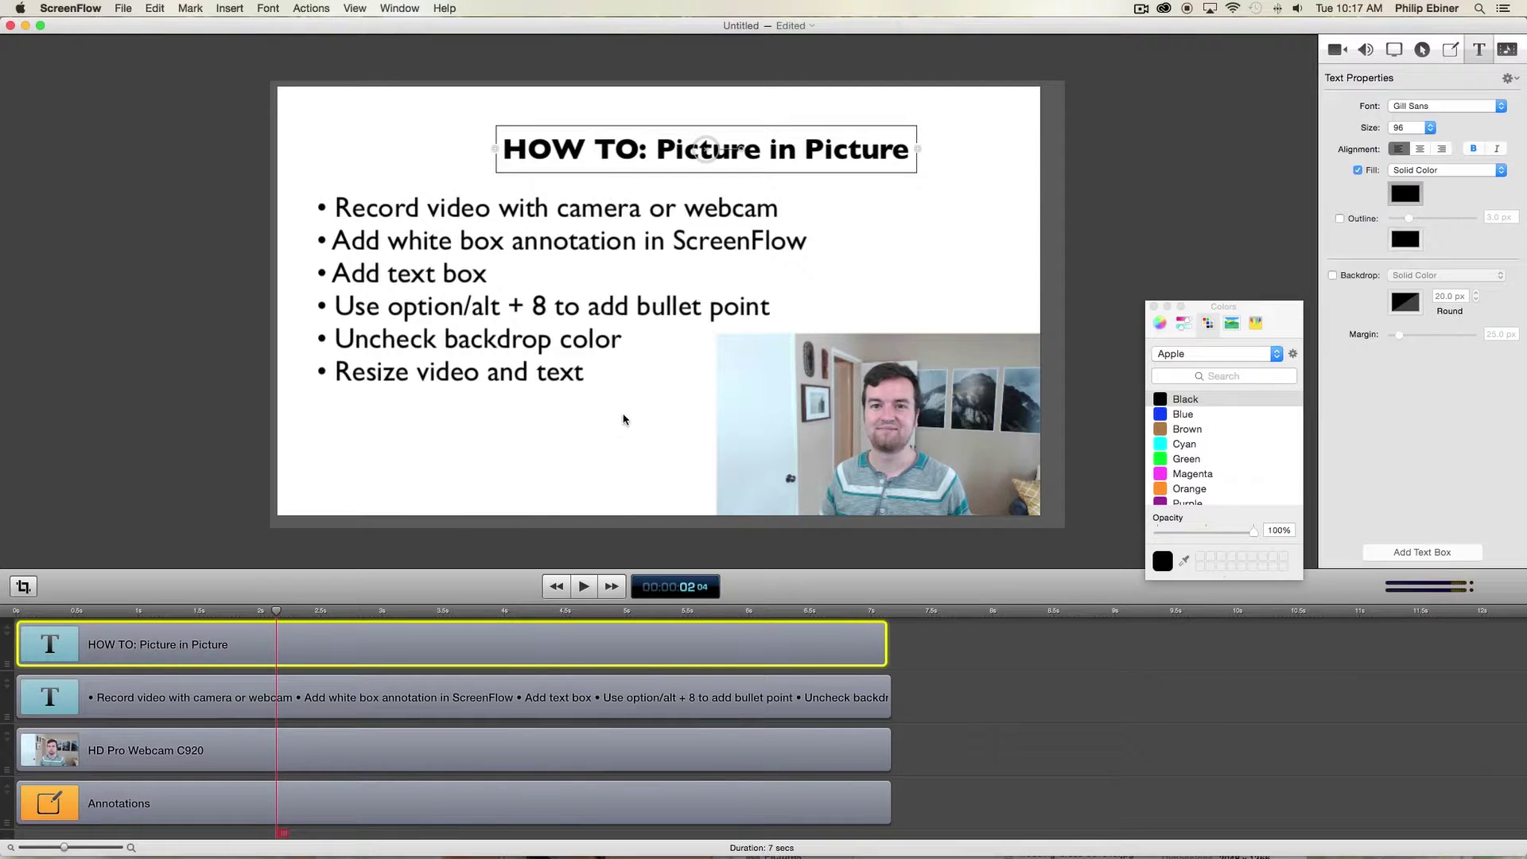
Step: Stop and accept the recording, then add the new webcam and screen clips after the existing clips
left_click(1145, 8)
left_click(1159, 42)
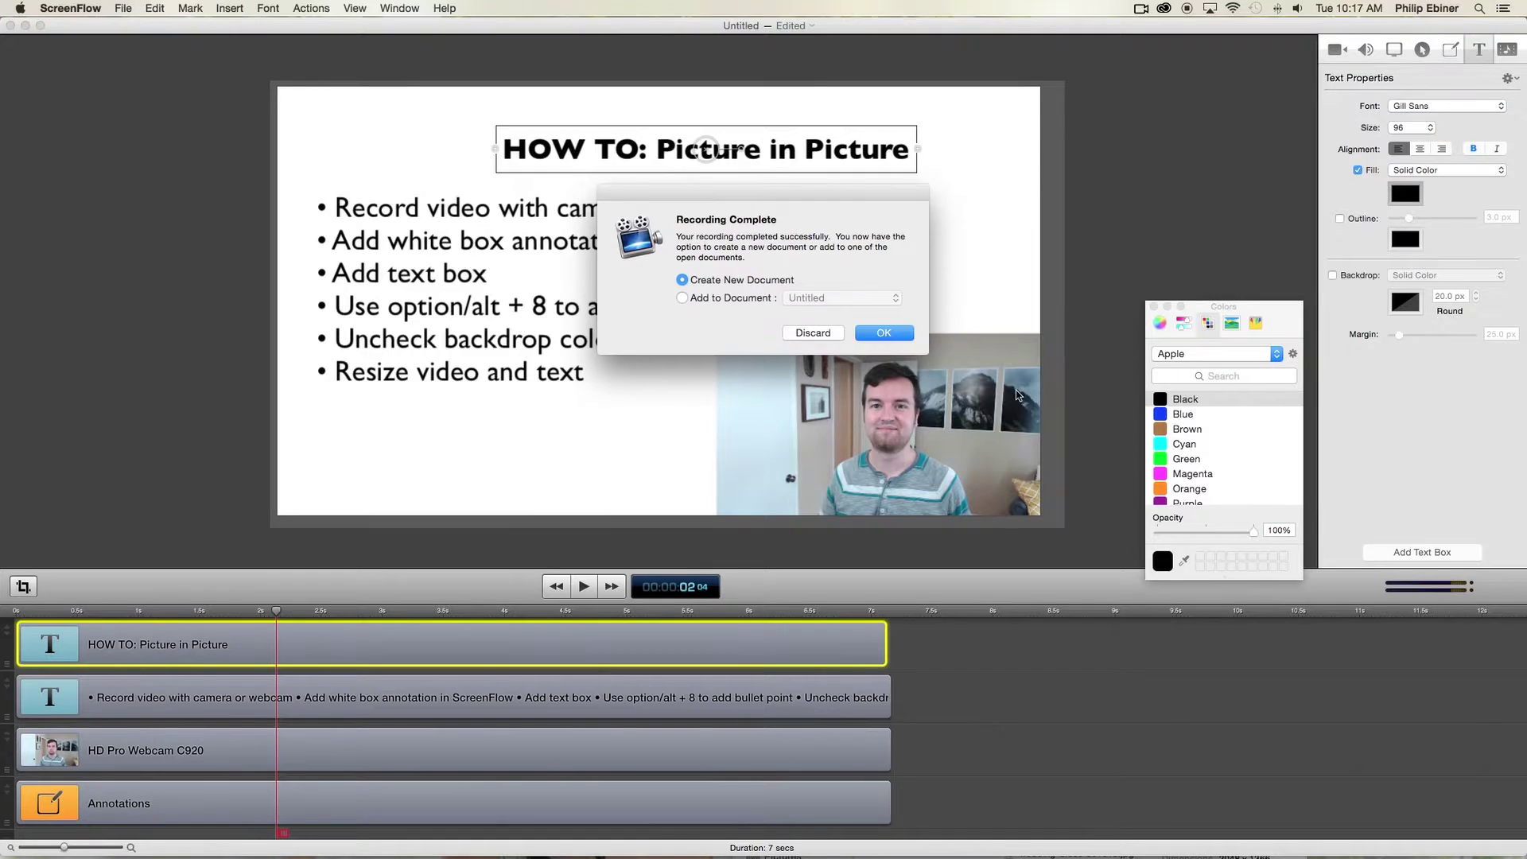
left_click(884, 333)
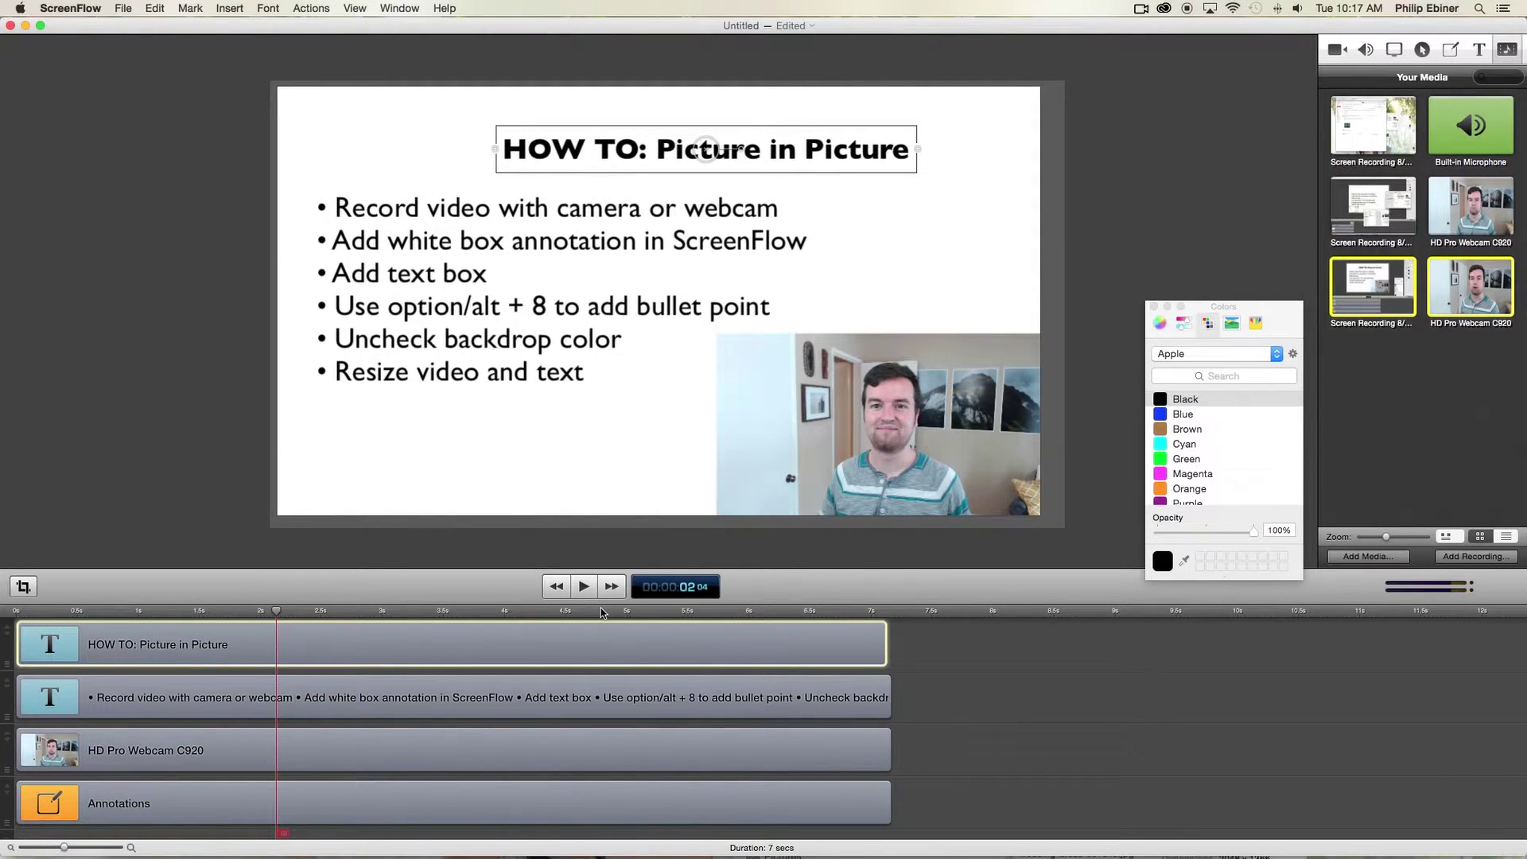
left_click_drag(569, 611, 922, 606)
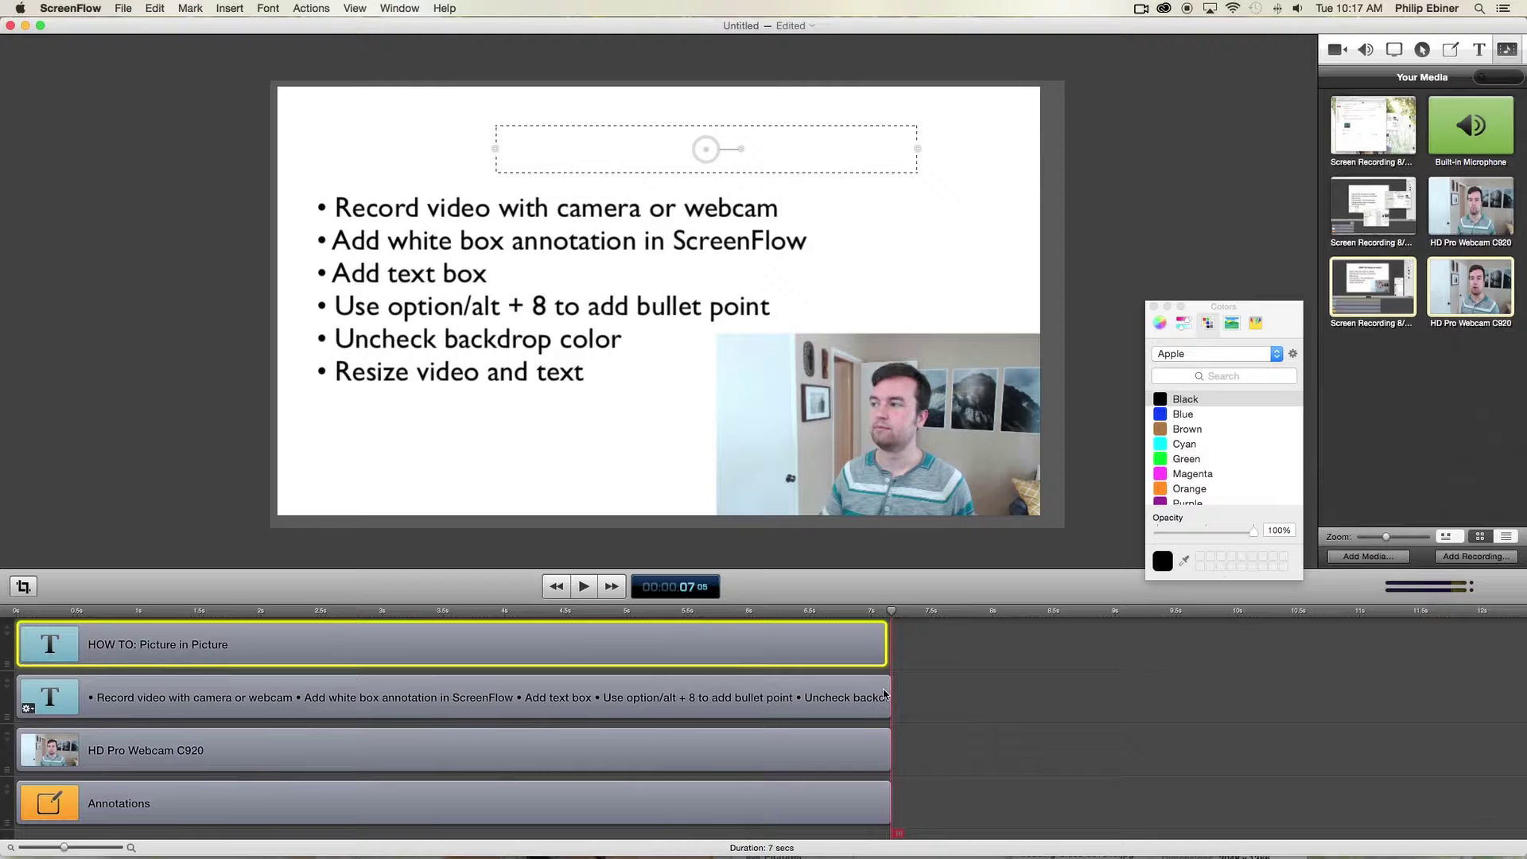
left_click_drag(1395, 287, 918, 714)
Step: Delete the Screen Recording clip, keeping only the HD Pro Webcam C920 clip
left_click(973, 624)
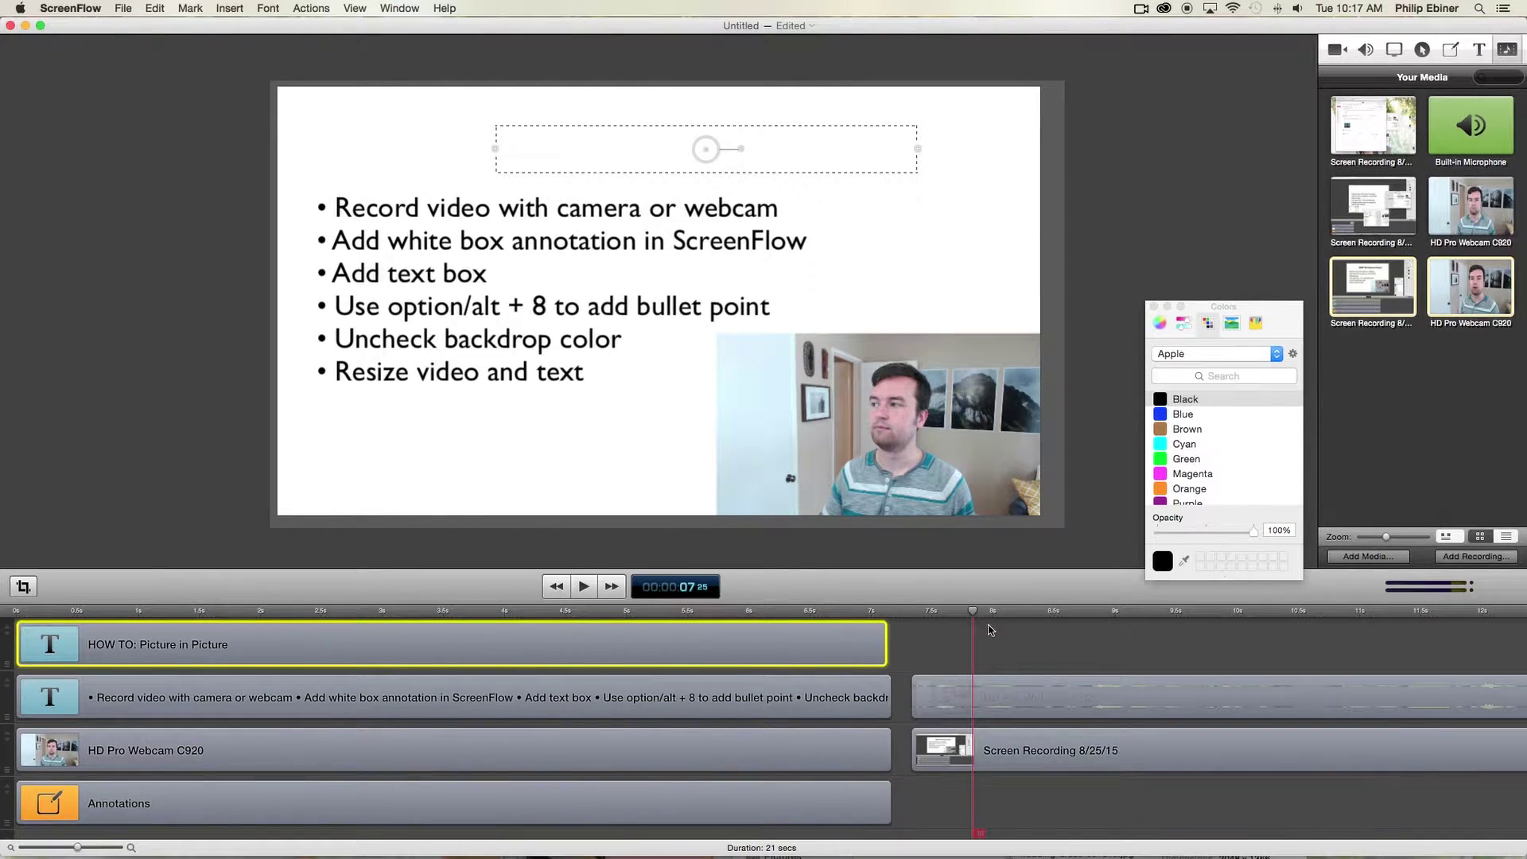
scroll(994, 635, "right", 2)
left_click(1005, 643)
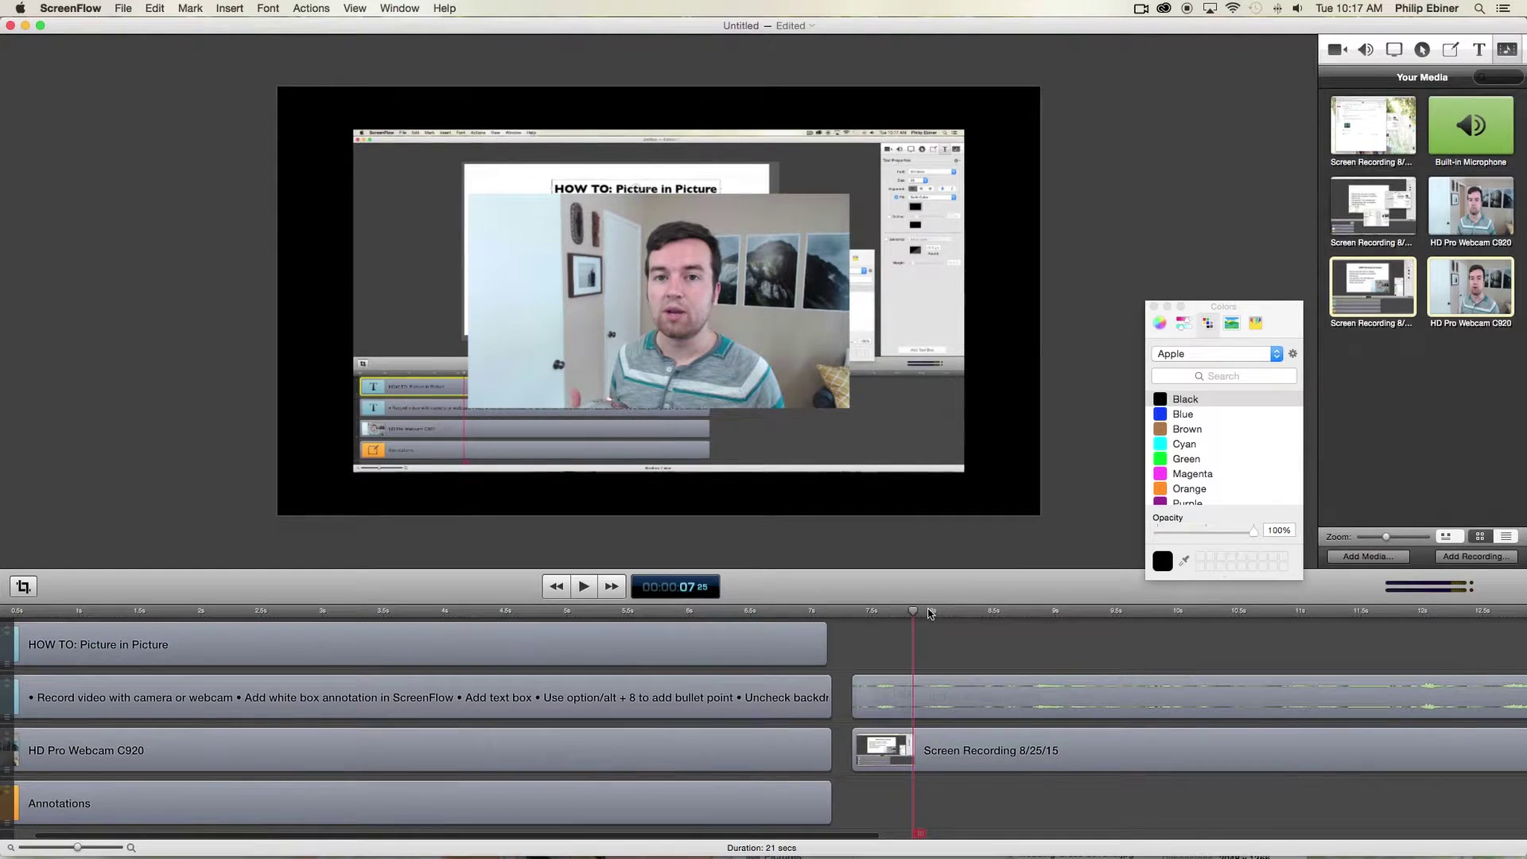
left_click(1027, 634)
left_click(1118, 629)
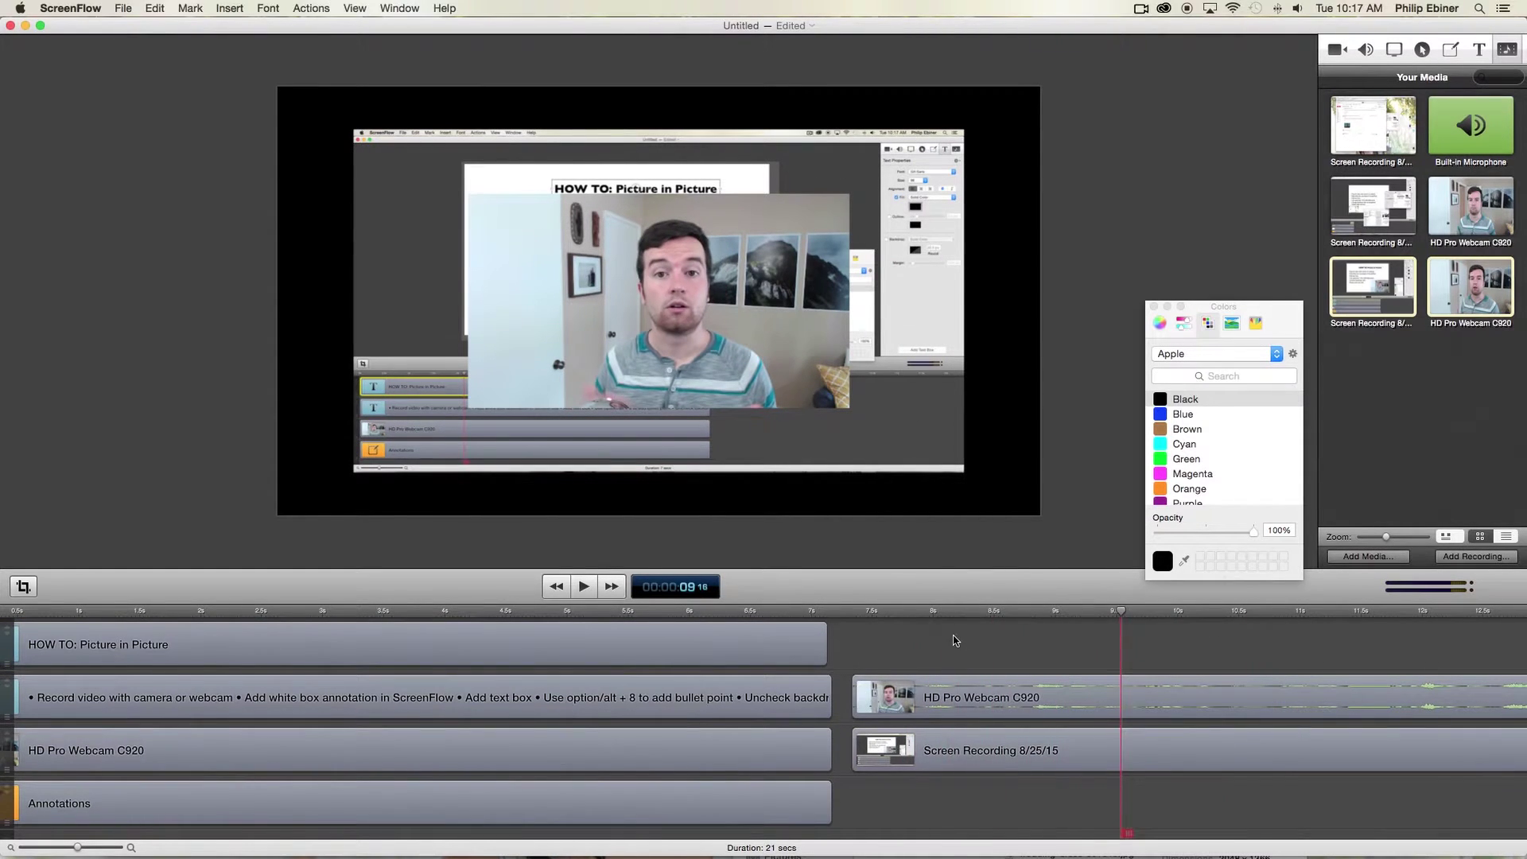
scroll(948, 634, "right", 2)
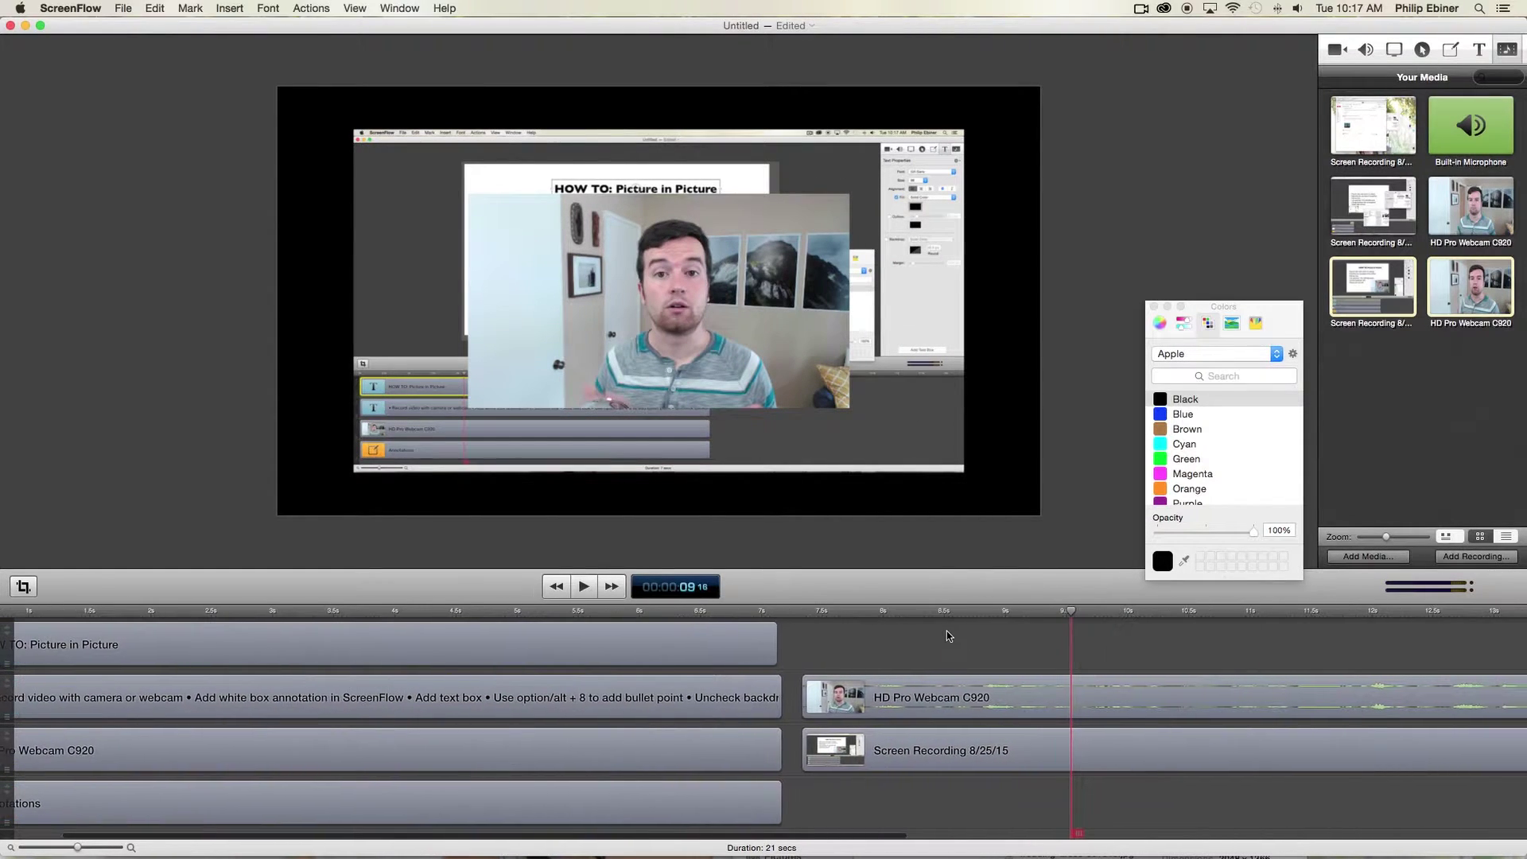
left_click(859, 764)
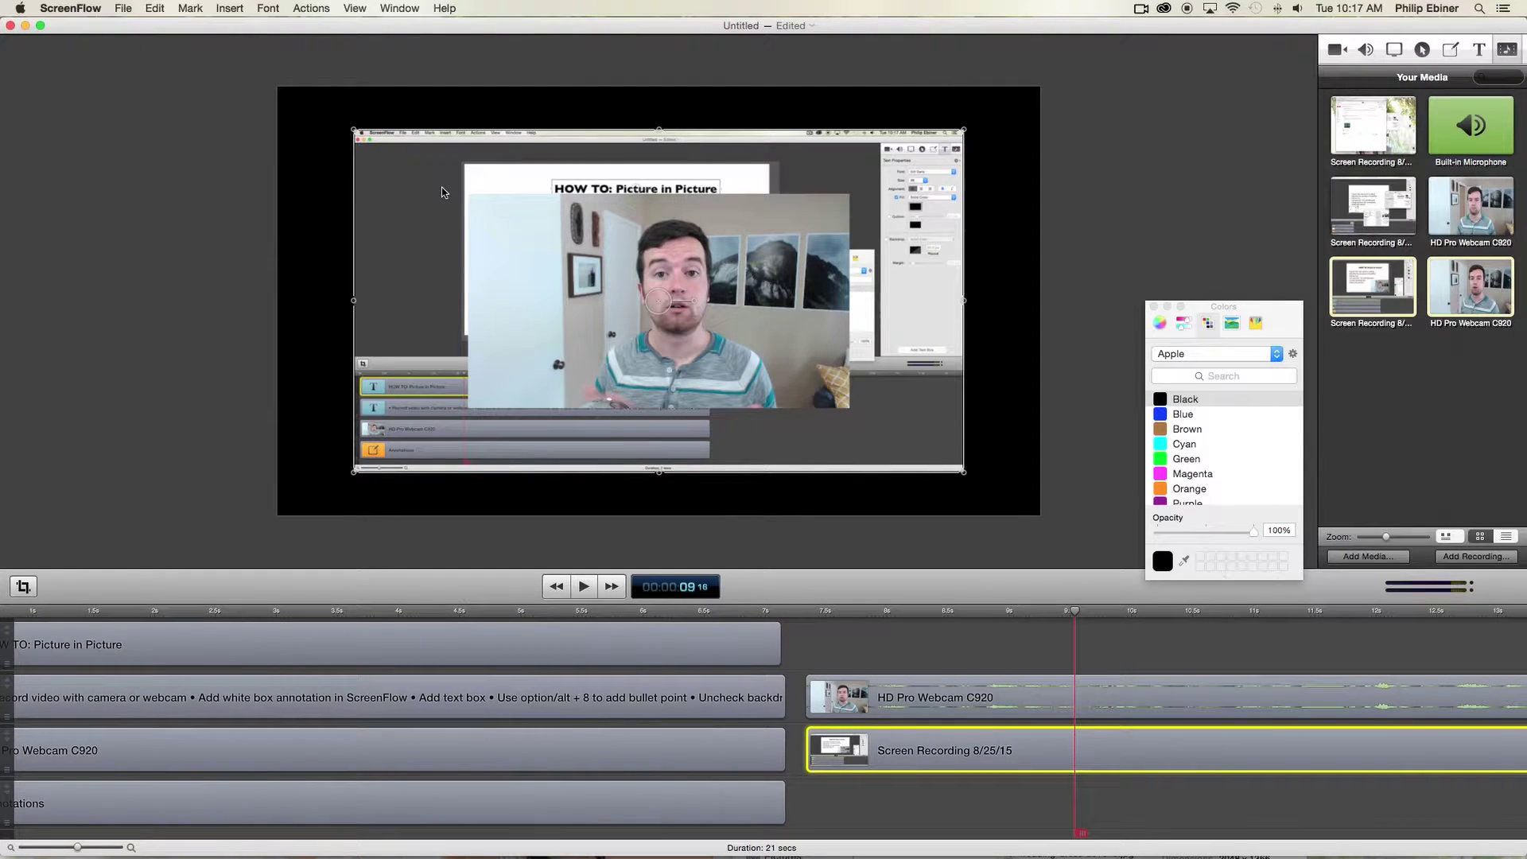
key("Delete")
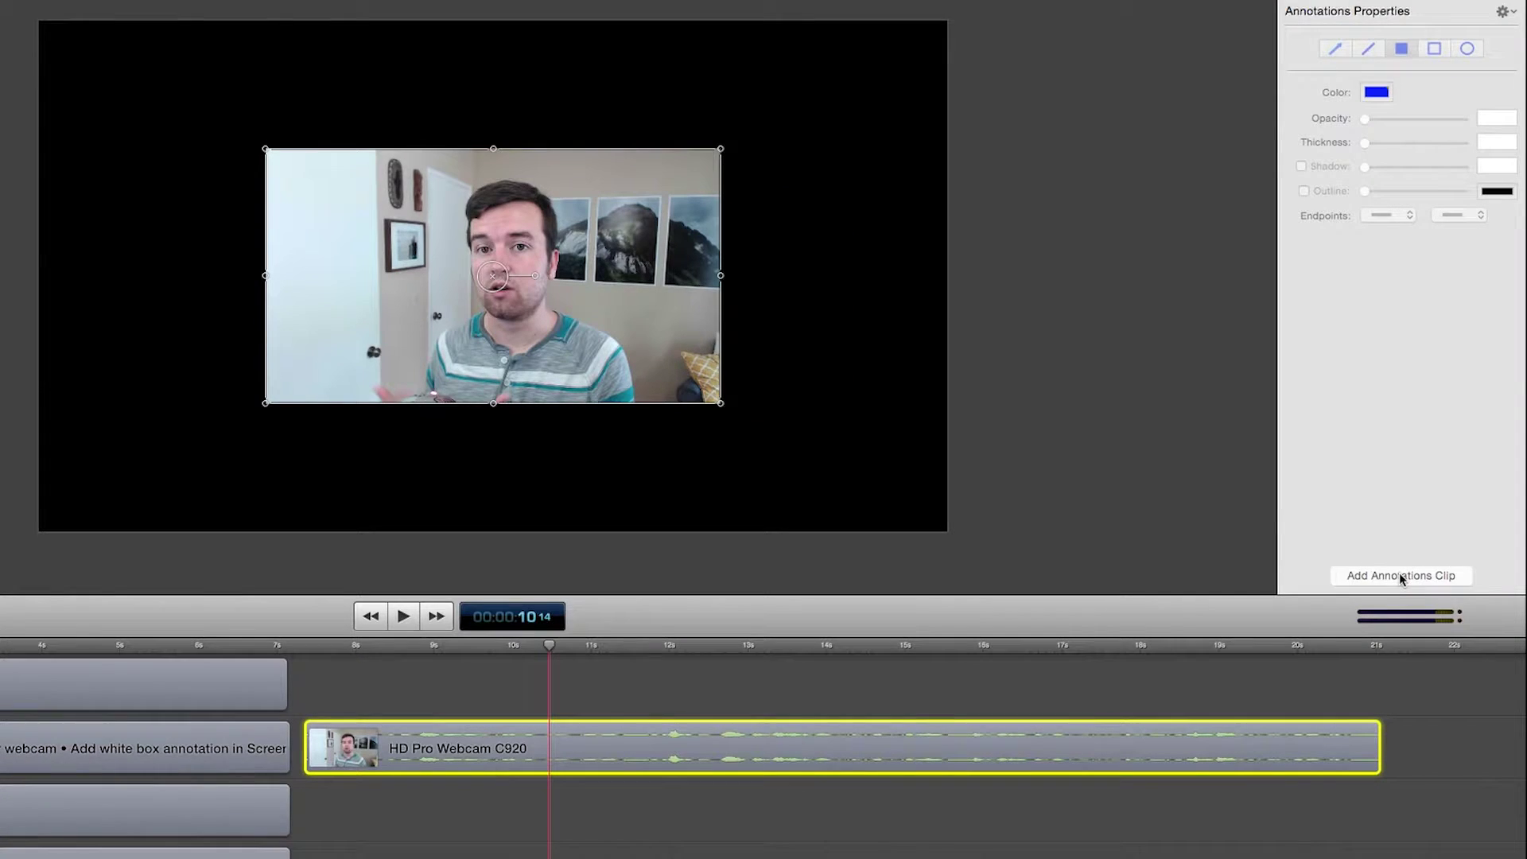
Step: Draw a filled-rectangle annotation stretched over the entire canvas and colour it white
left_click(1400, 574)
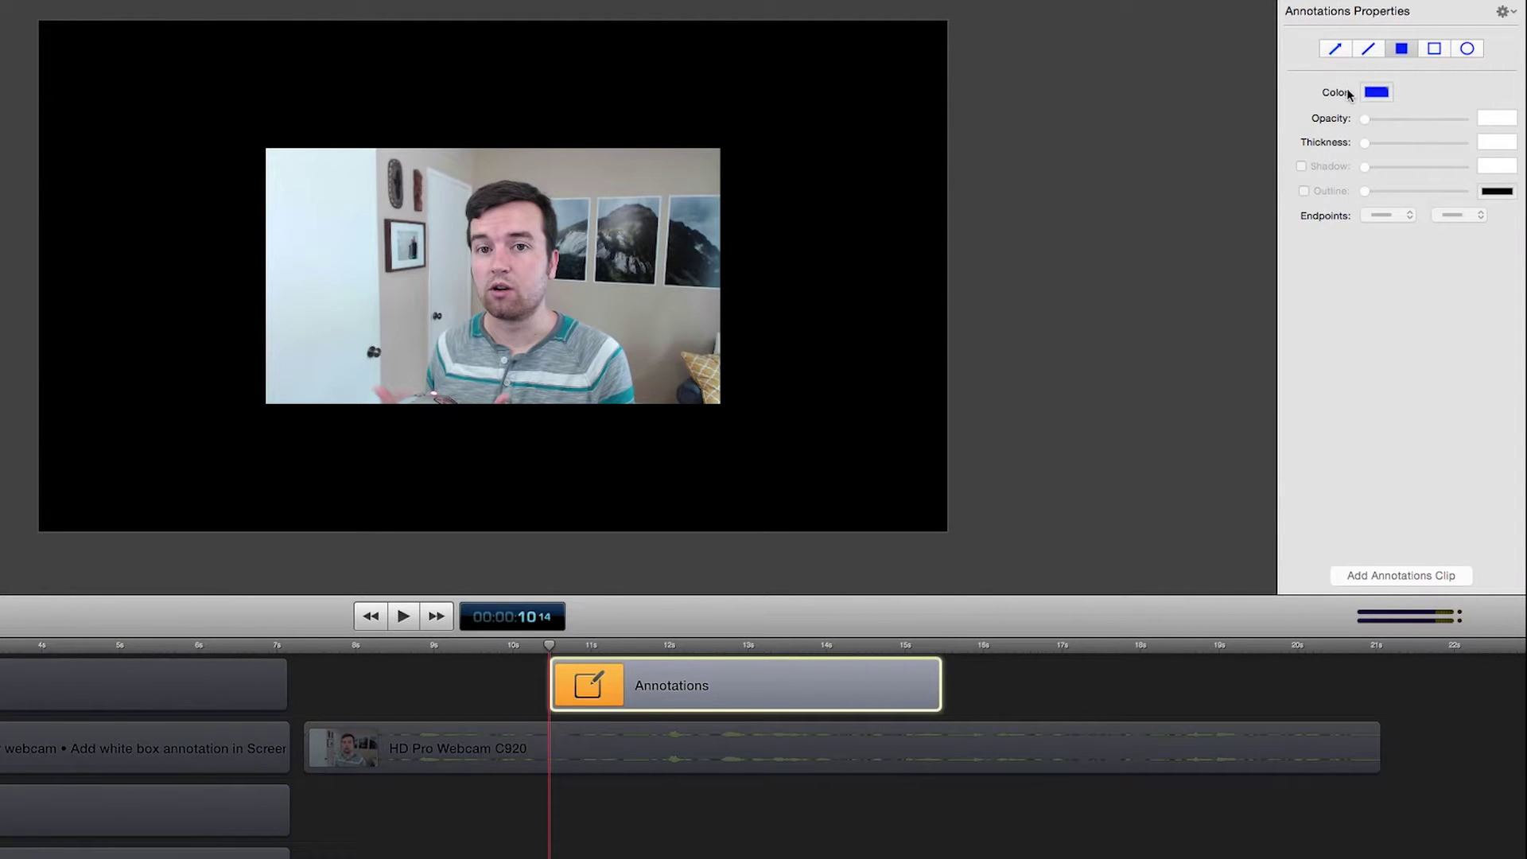
left_click(1401, 49)
left_click_drag(40, 21, 975, 552)
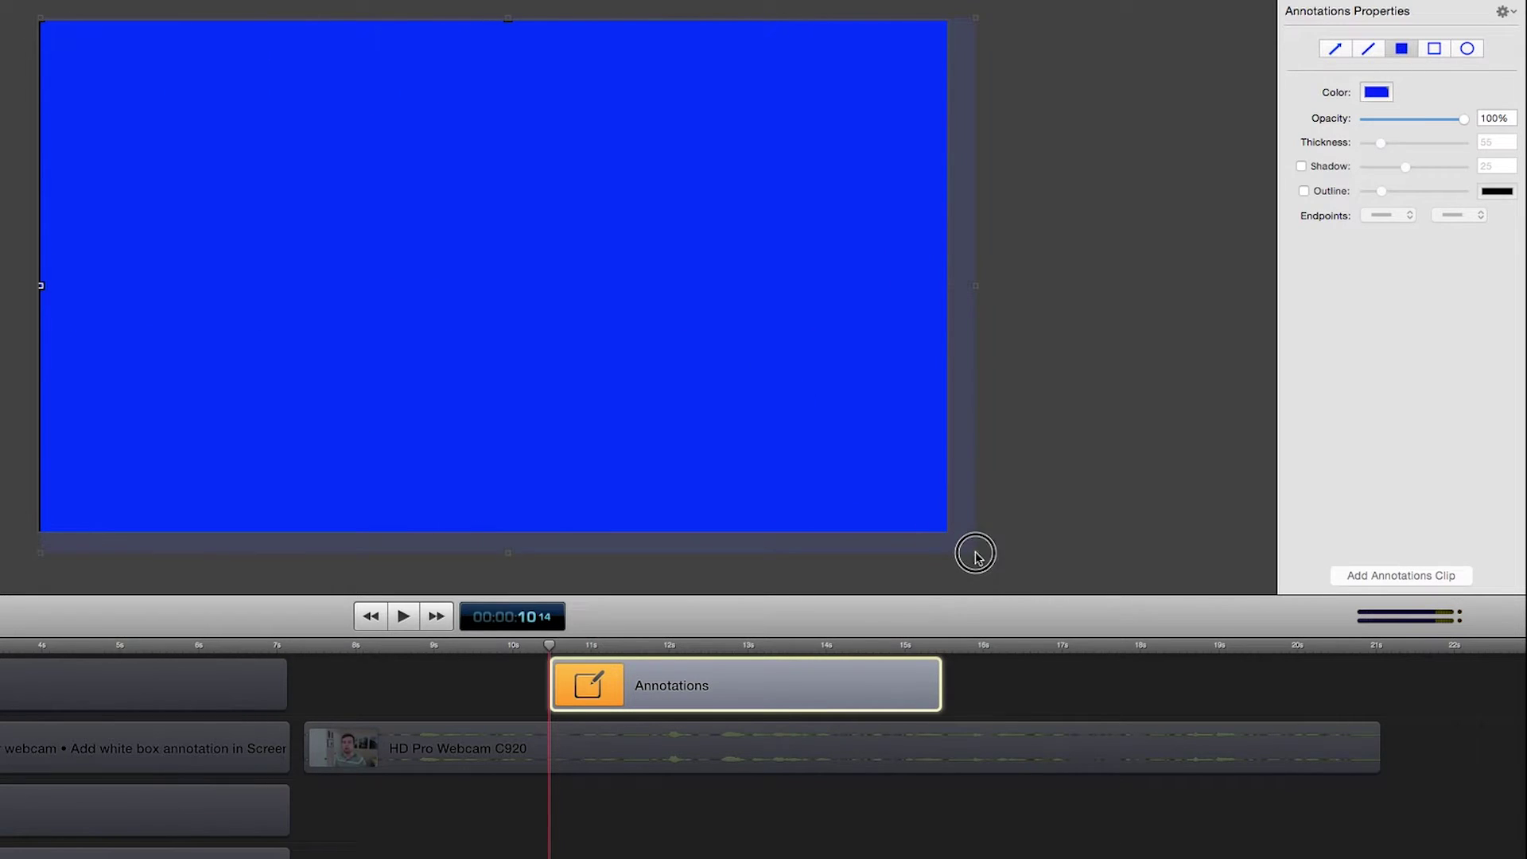
left_click(45, 18)
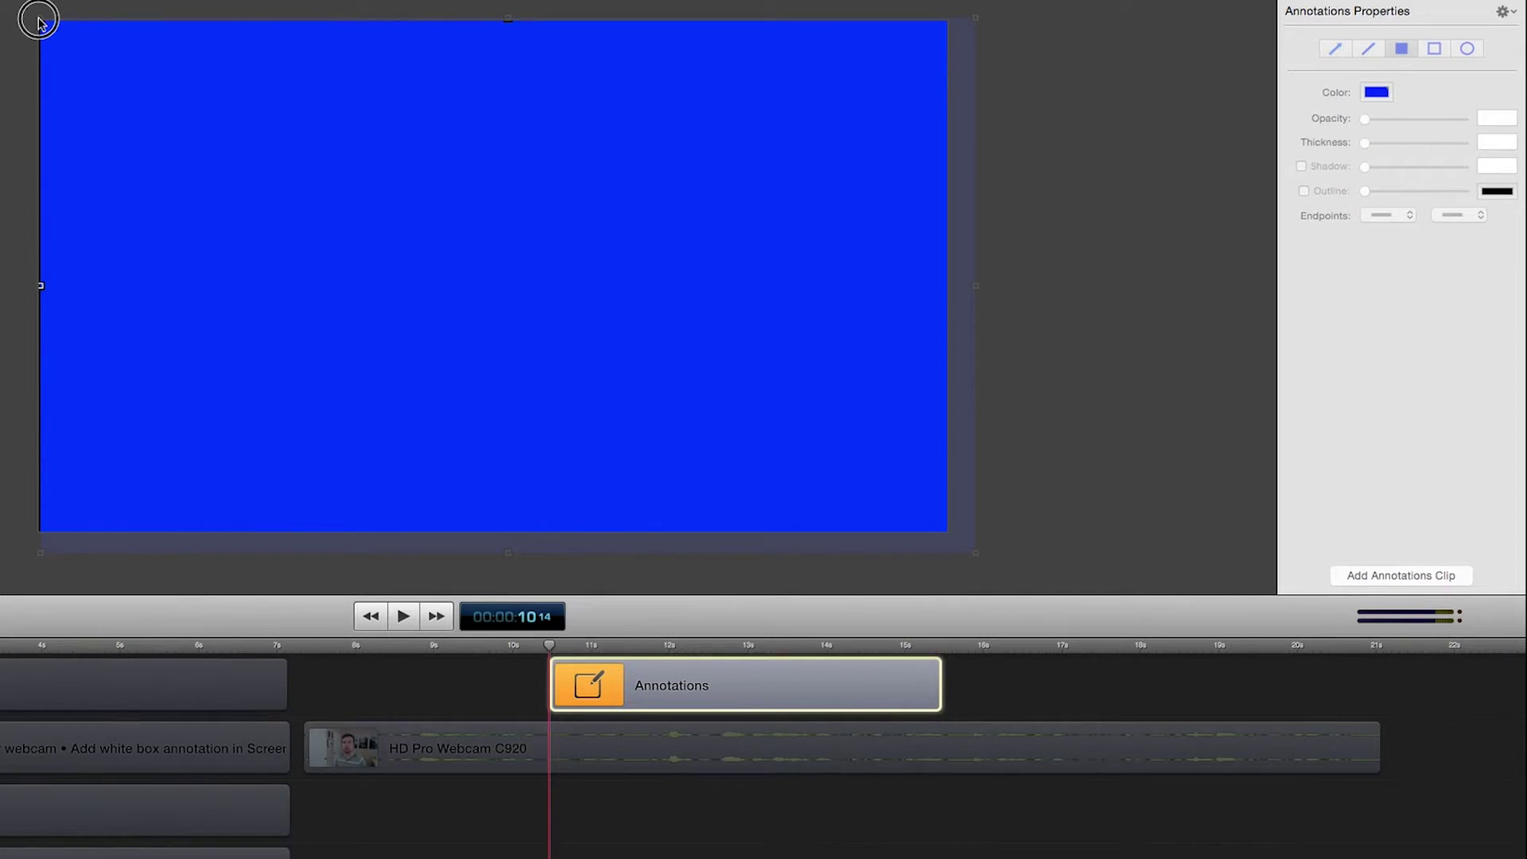
left_click_drag(38, 21, 23, 9)
left_click(1376, 92)
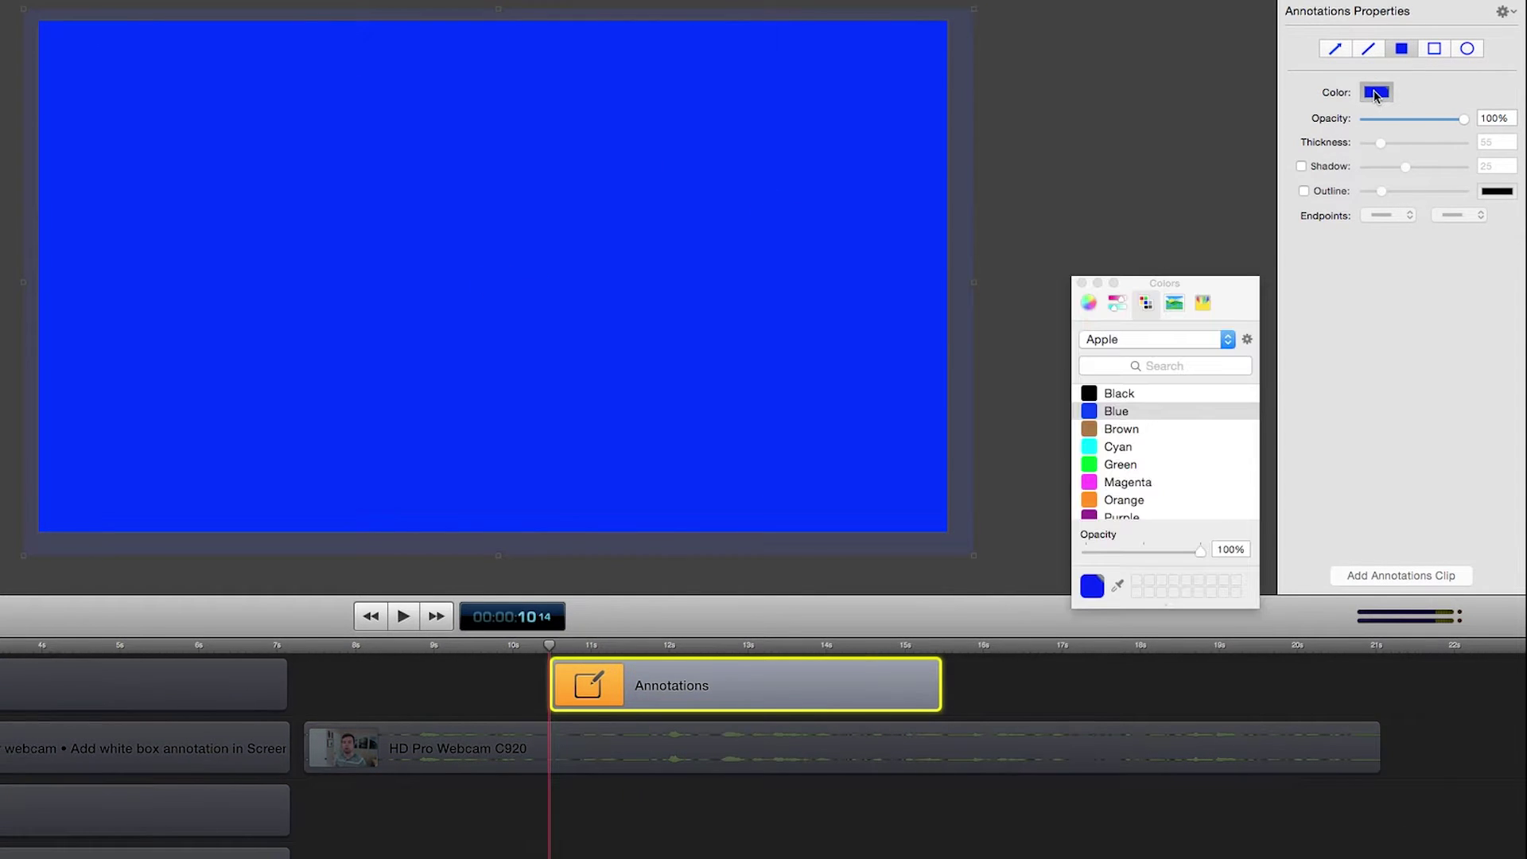
scroll(1141, 429, "down", 3)
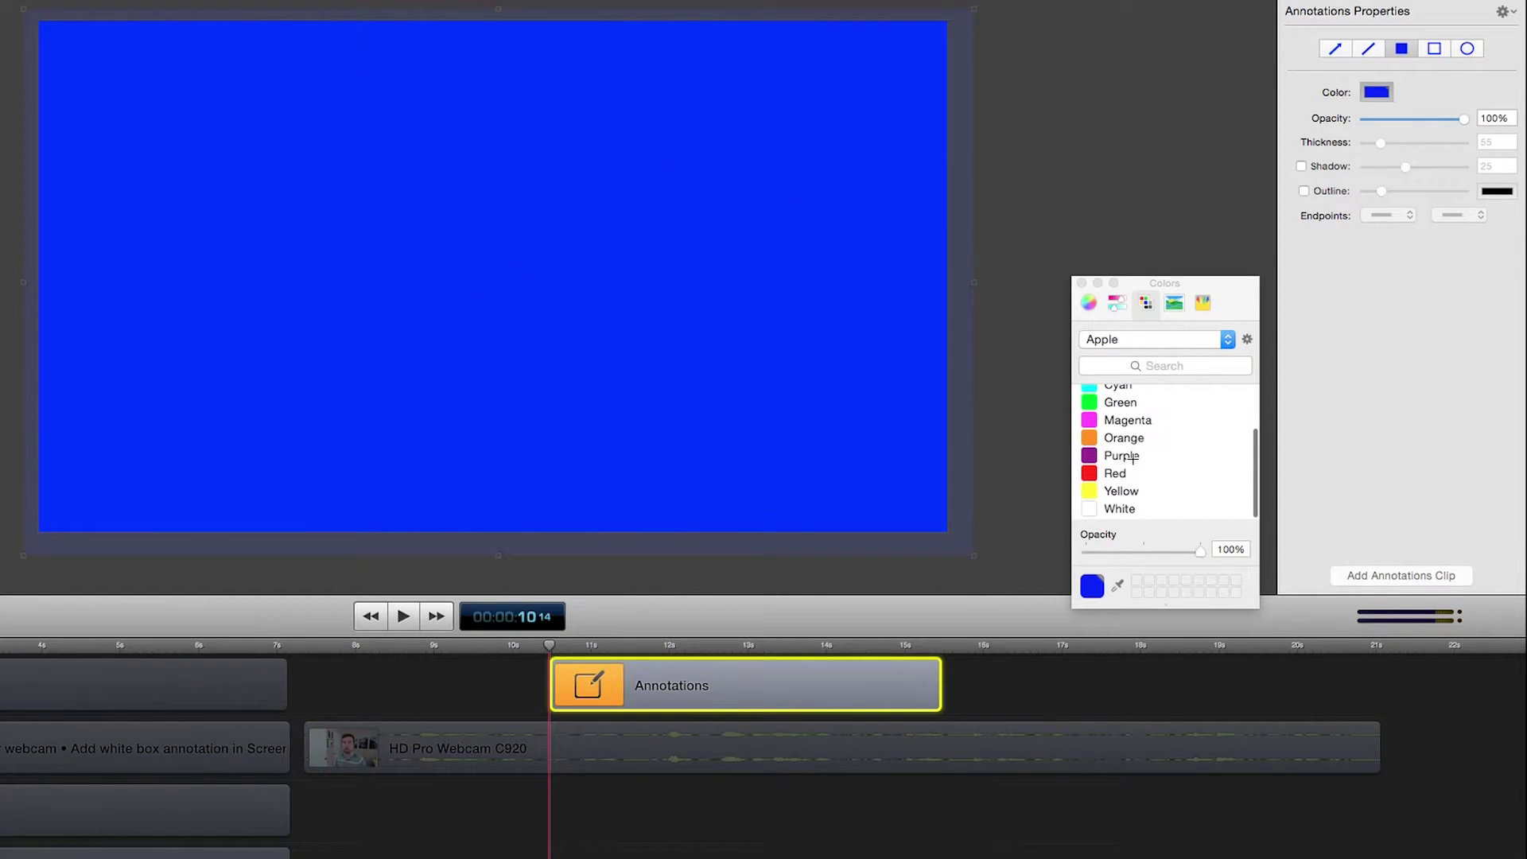
left_click(1118, 510)
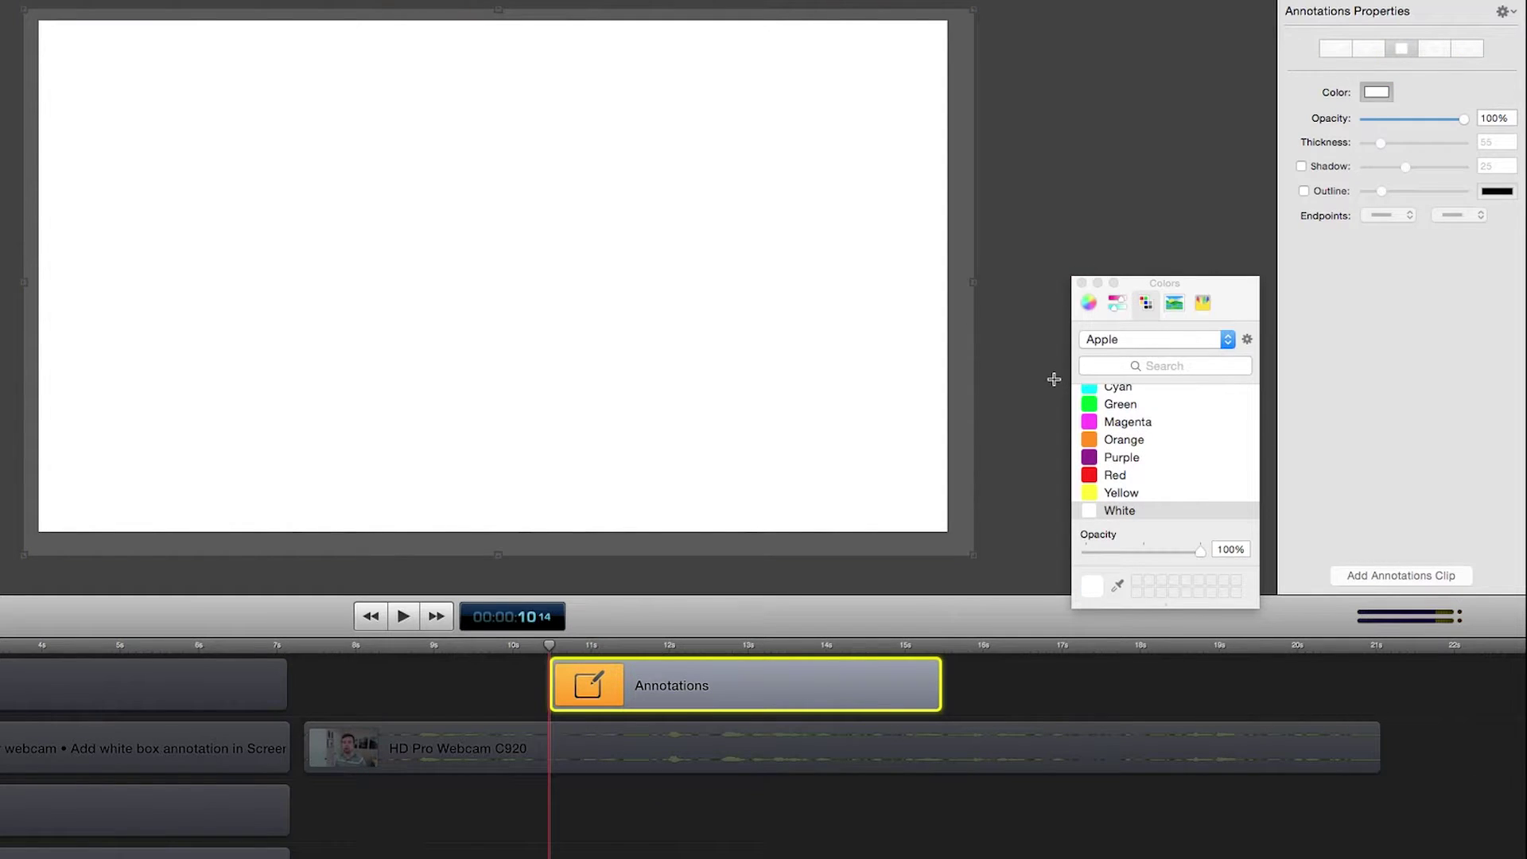
Step: Move the Annotations clip to the bottom track and extend it to the webcam clip's end
left_click(1080, 283)
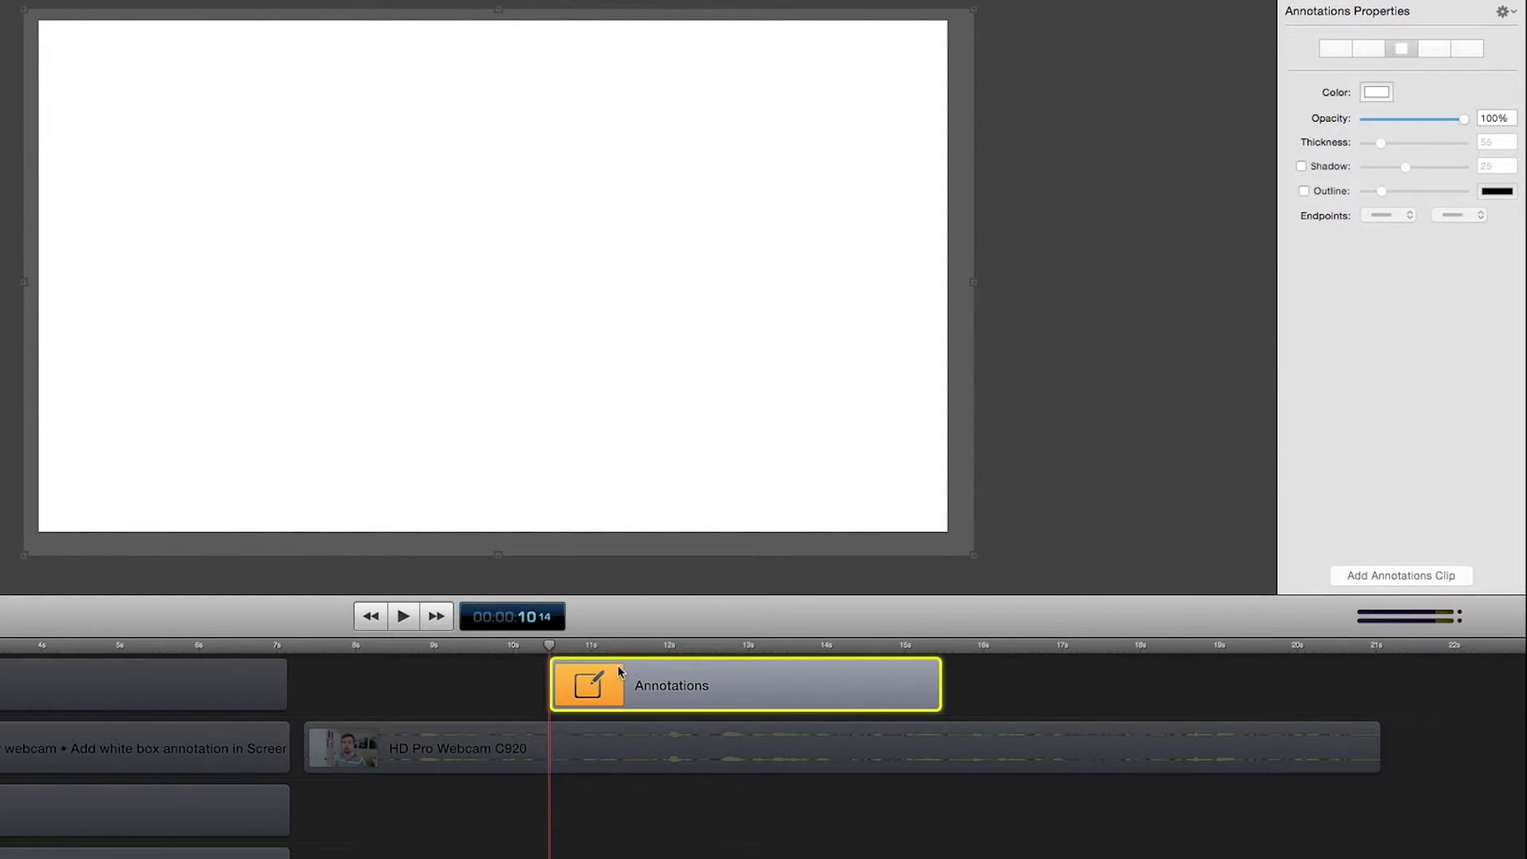
mouse_move(626, 669)
left_mouse_down()
mouse_move(489, 795)
mouse_move(357, 795)
mouse_move(377, 795)
left_mouse_up()
mouse_move(691, 799)
left_mouse_down()
mouse_move(1391, 790)
mouse_move(1380, 803)
left_mouse_up()
Step: Scale the webcam clip to 75% and place it at 800, -450 in the bottom-right corner
left_click(905, 743)
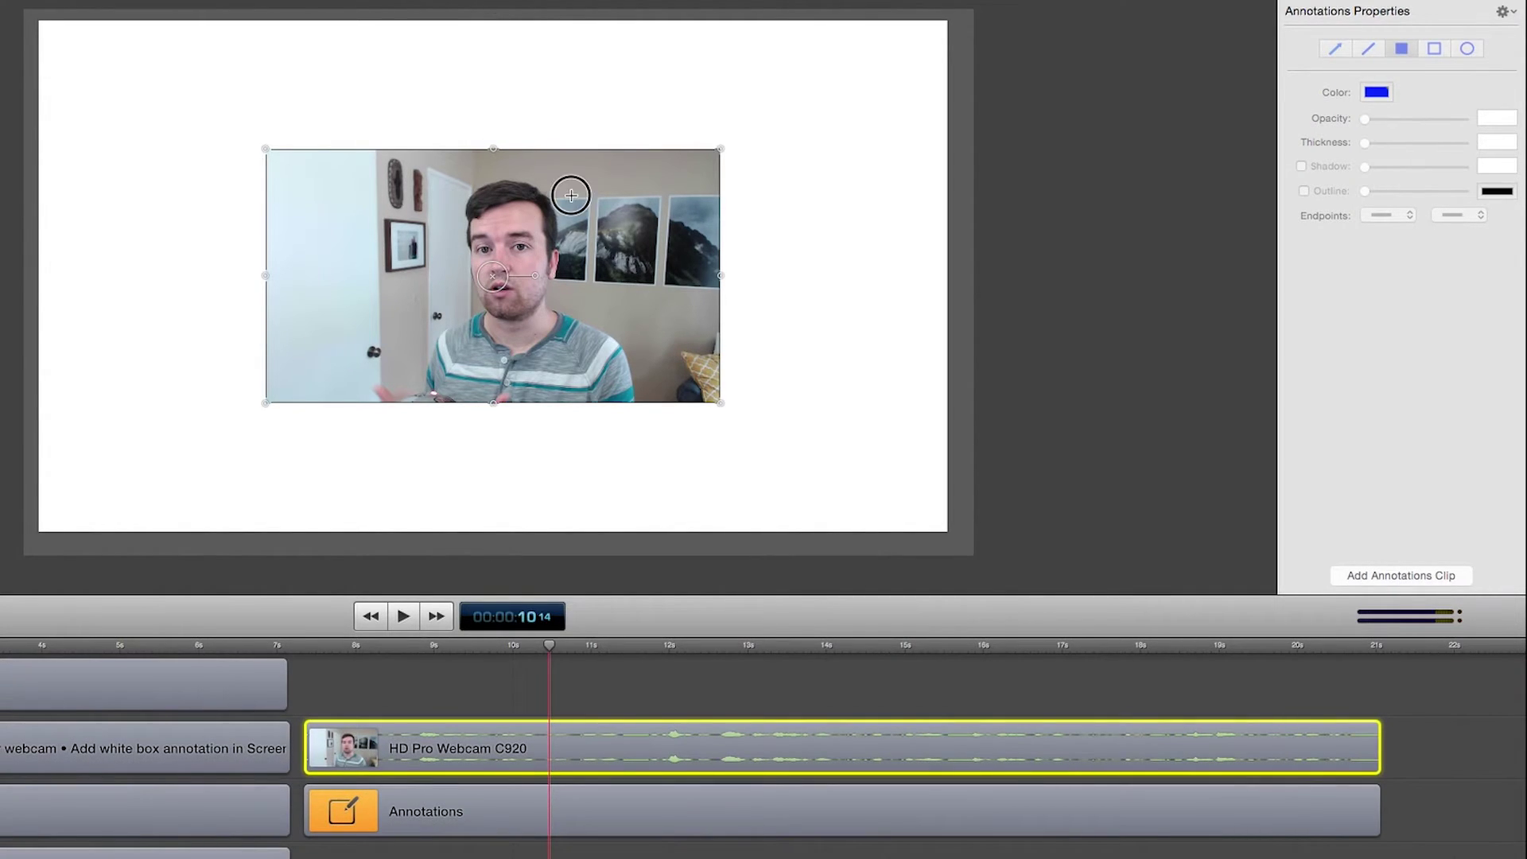
left_click_drag(719, 148, 610, 206)
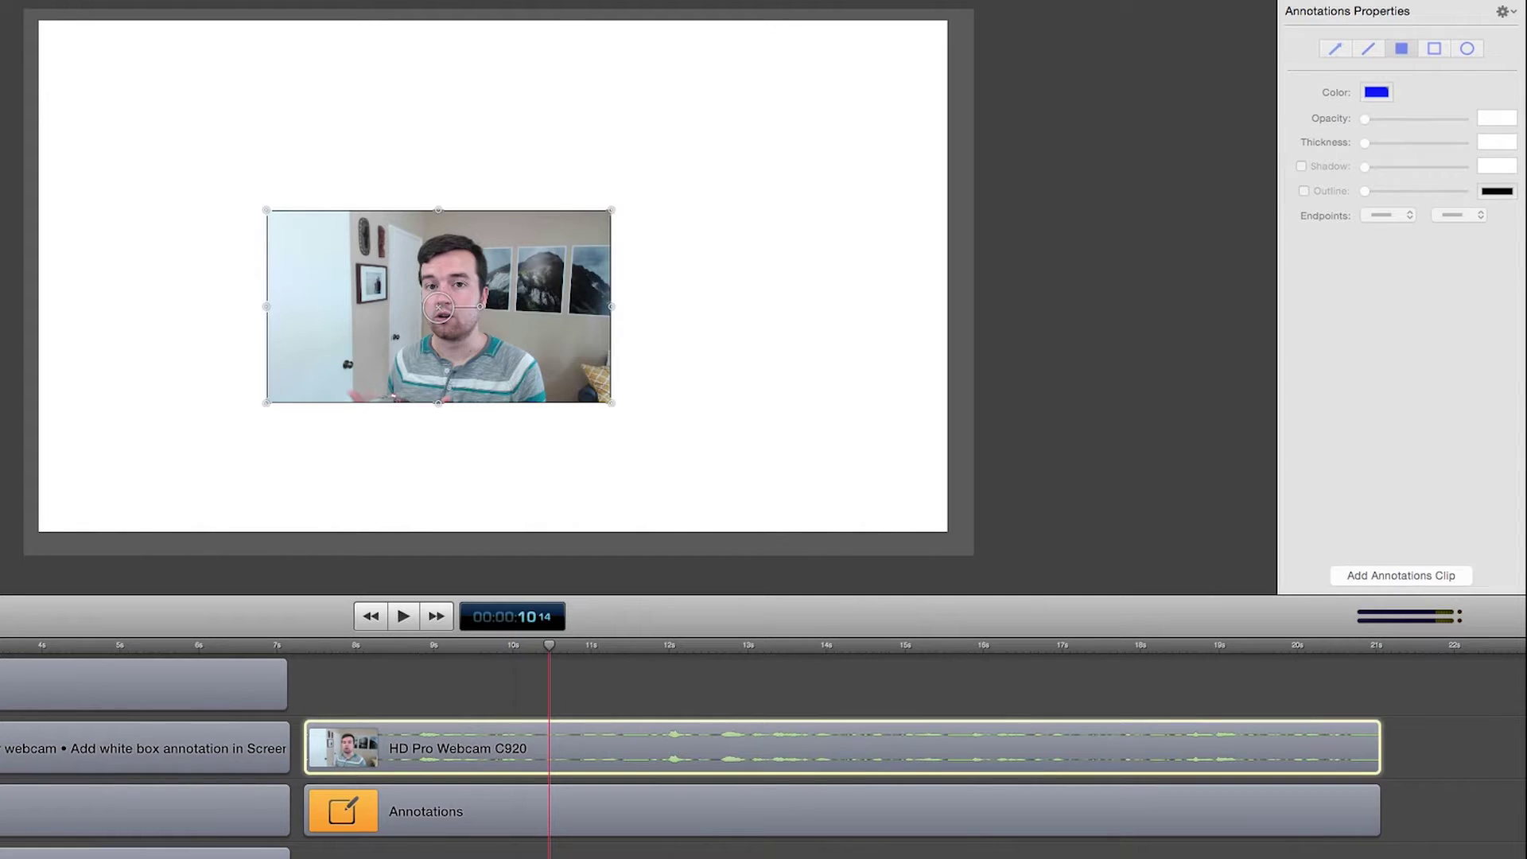
left_click_drag(477, 262, 807, 389)
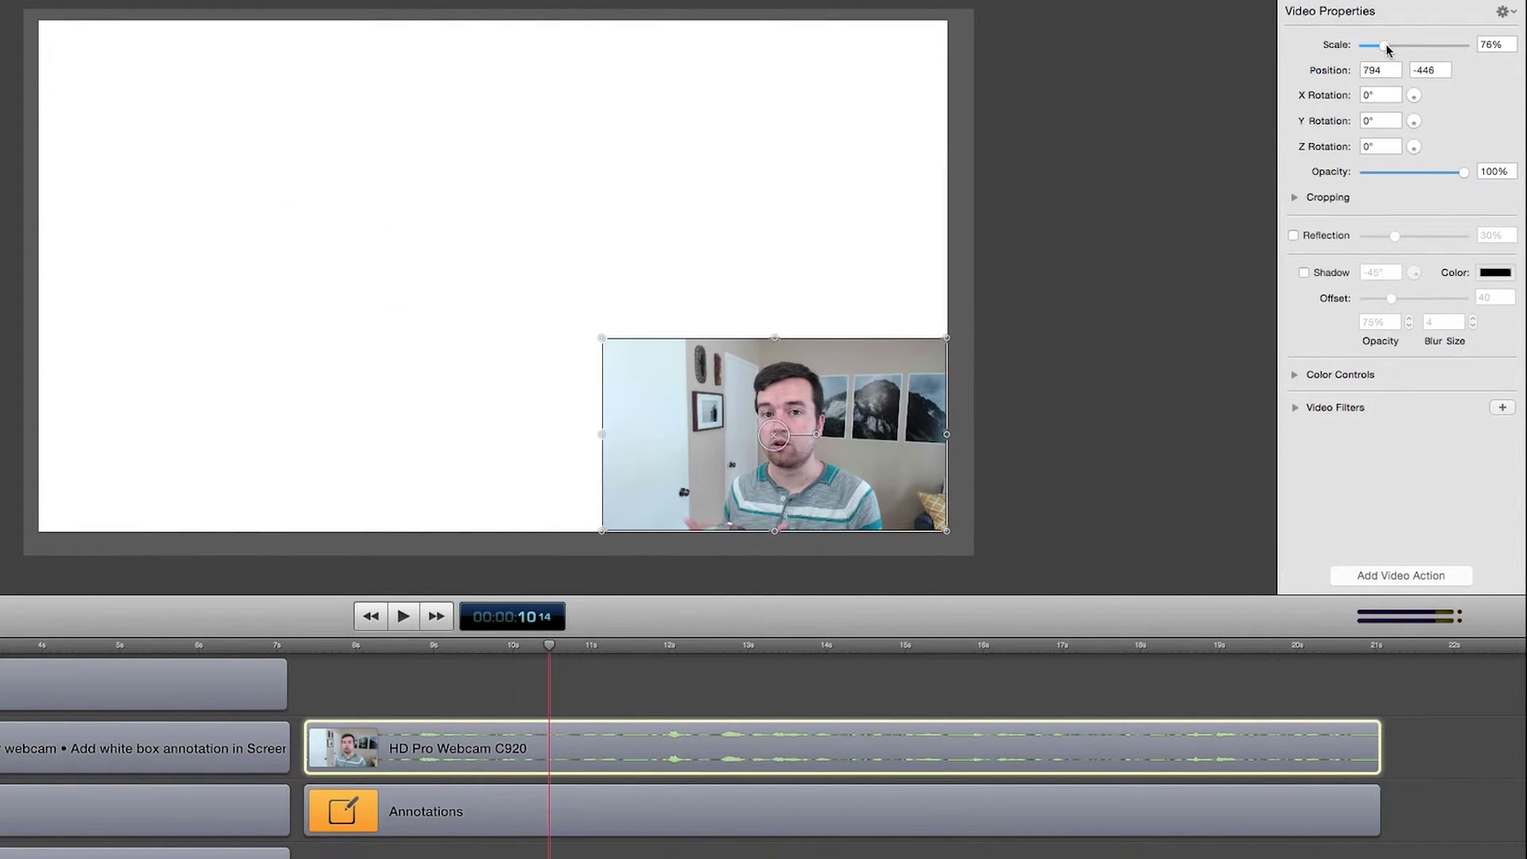
left_click_drag(1385, 47, 1383, 45)
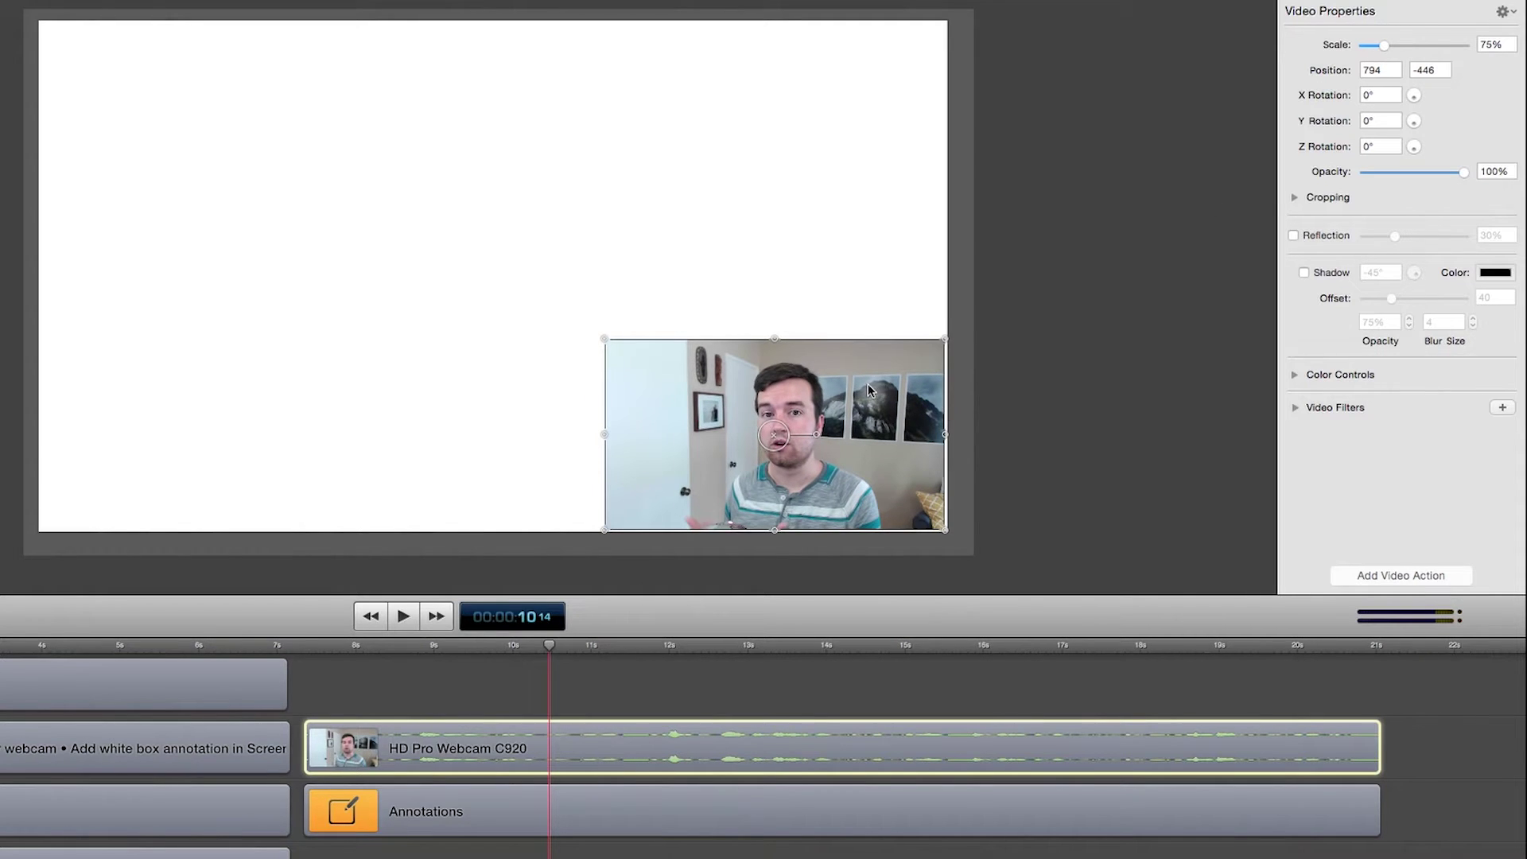
left_click(1098, 295)
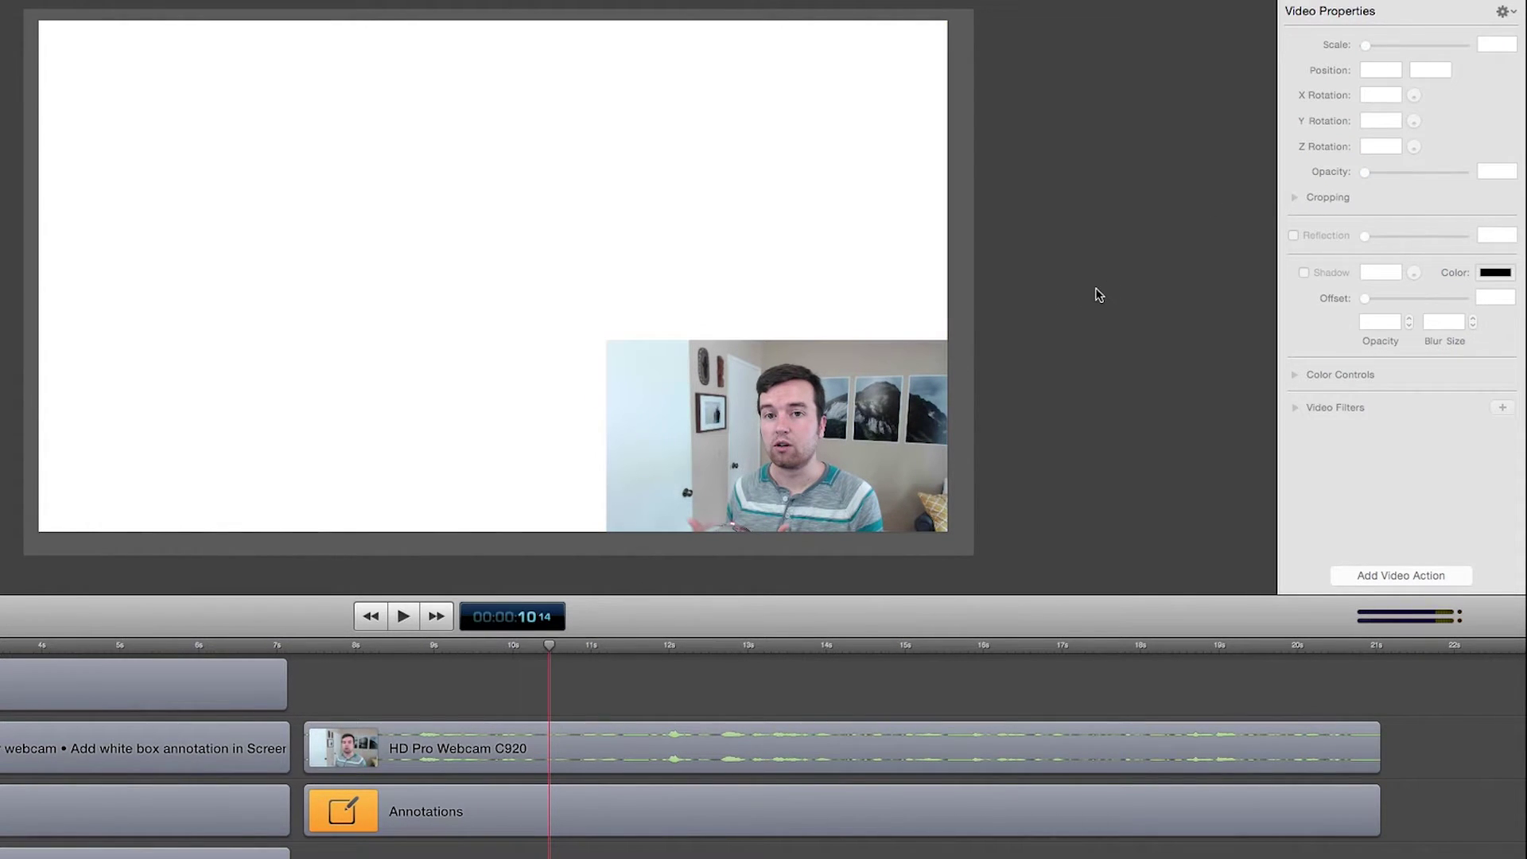
mouse_move(732, 394)
left_mouse_down()
mouse_move(692, 218)
mouse_move(726, 229)
mouse_move(722, 457)
mouse_move(740, 382)
mouse_move(726, 385)
left_mouse_up()
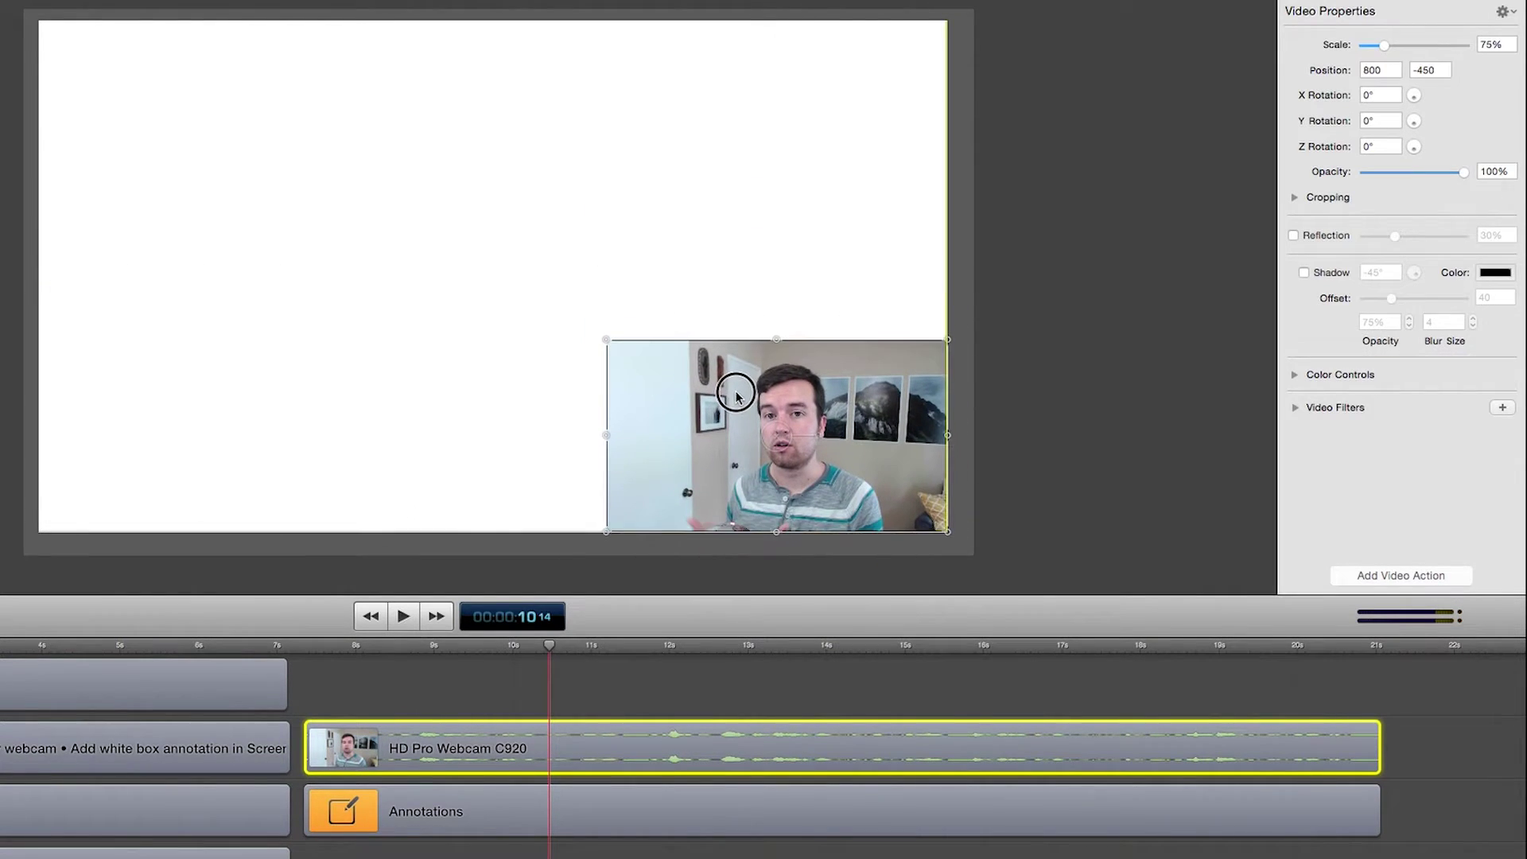
left_click(1029, 466)
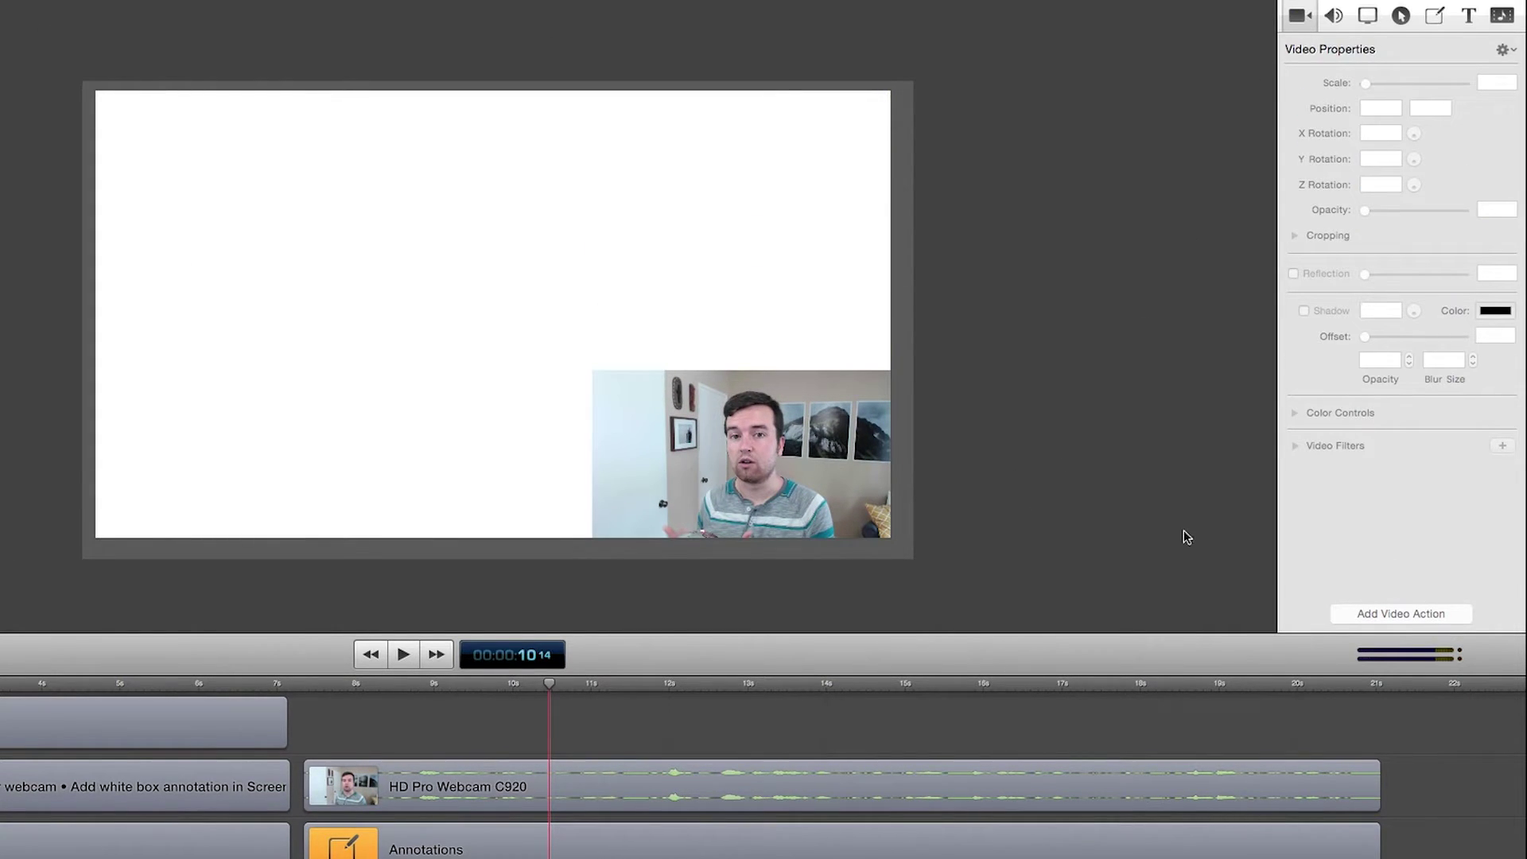
Step: Add a text box and replace its placeholder with '• bullet 1'
left_click(1465, 16)
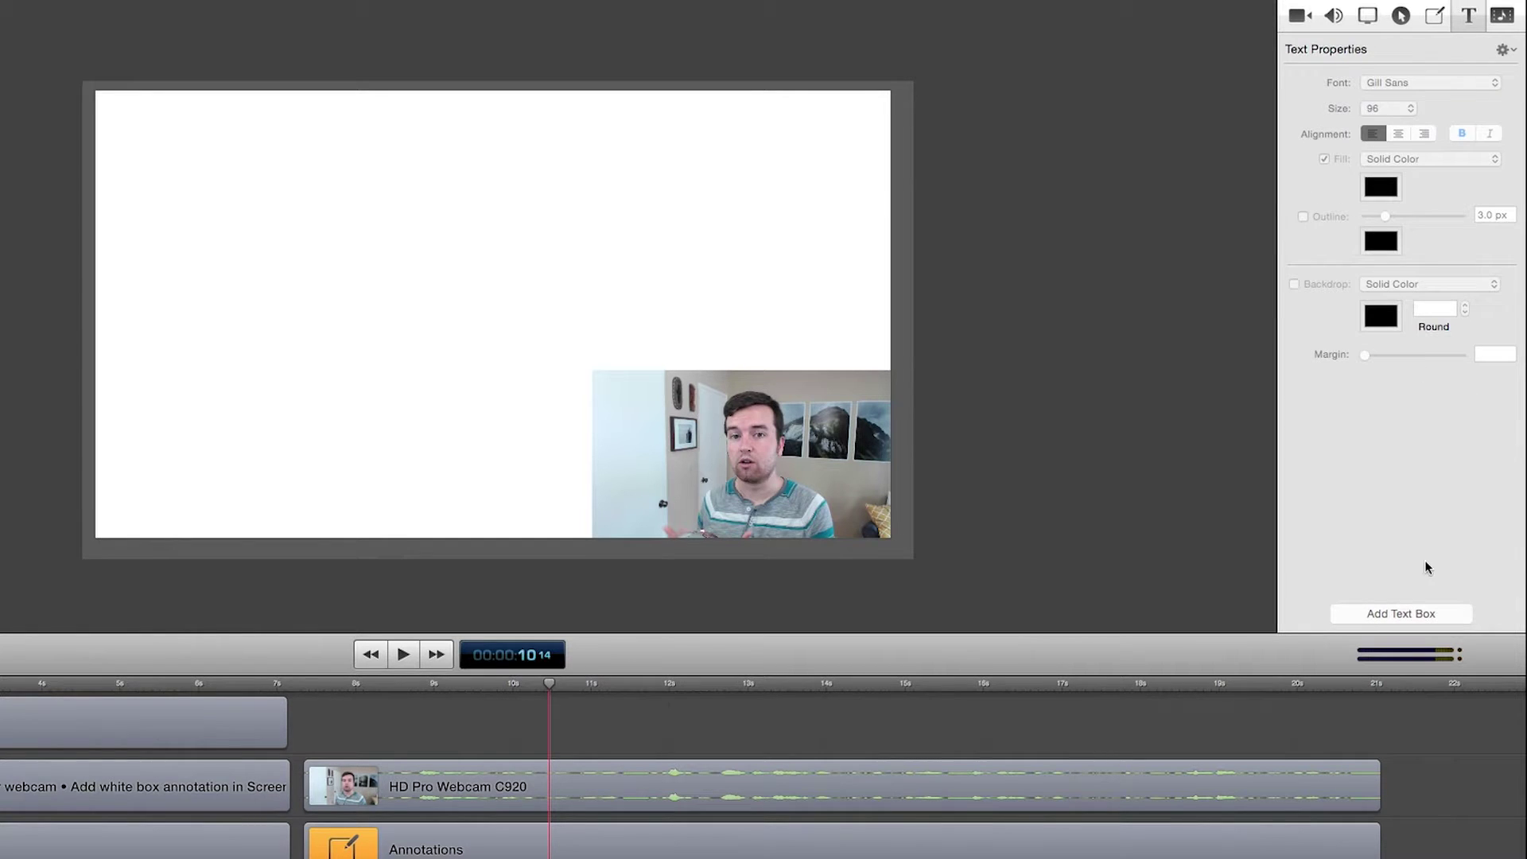
left_click(1398, 614)
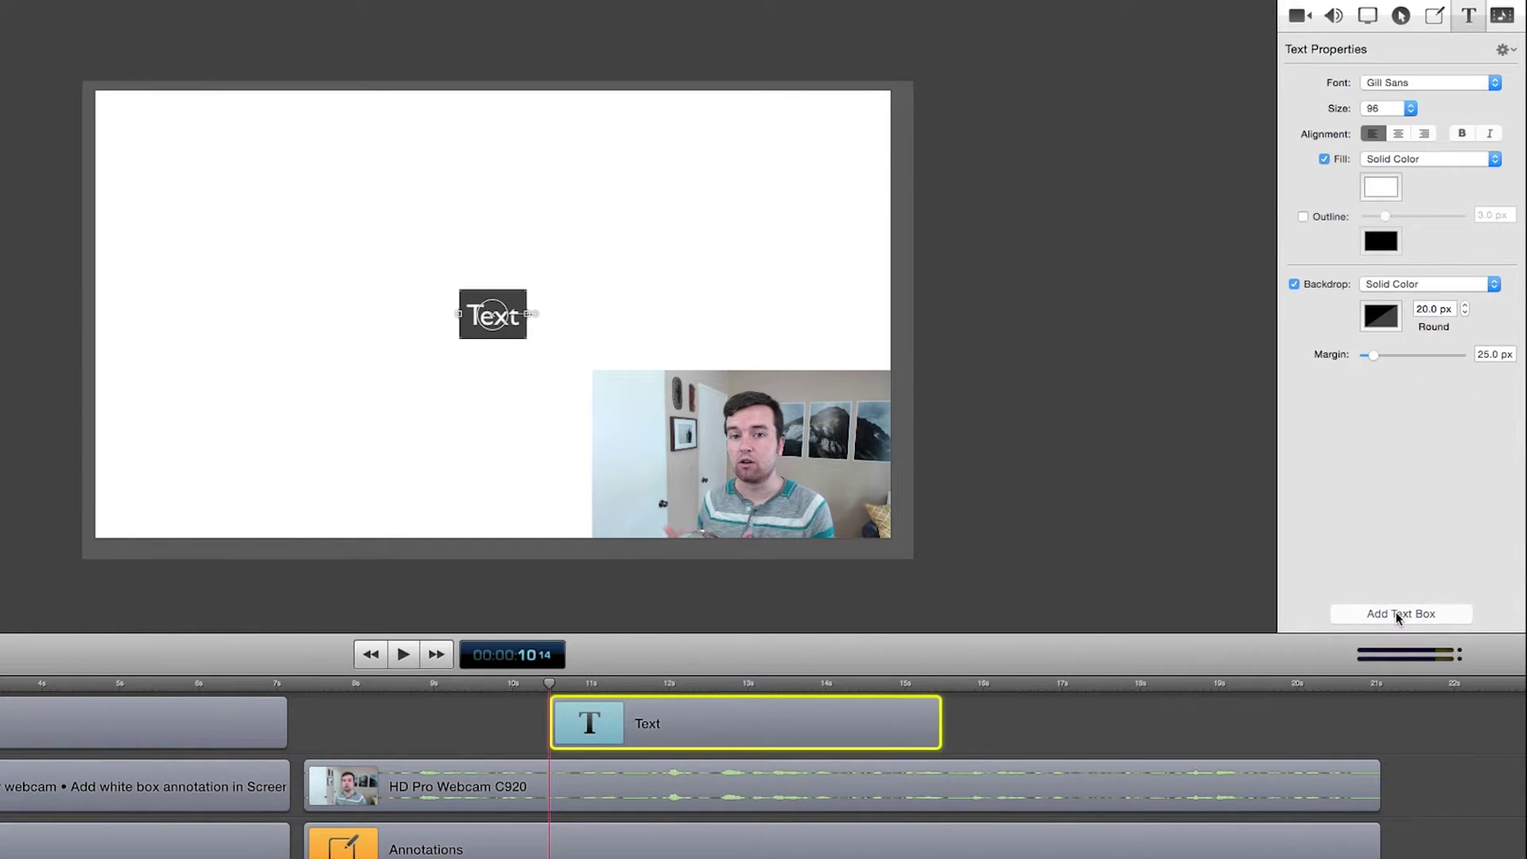
double_click(490, 319)
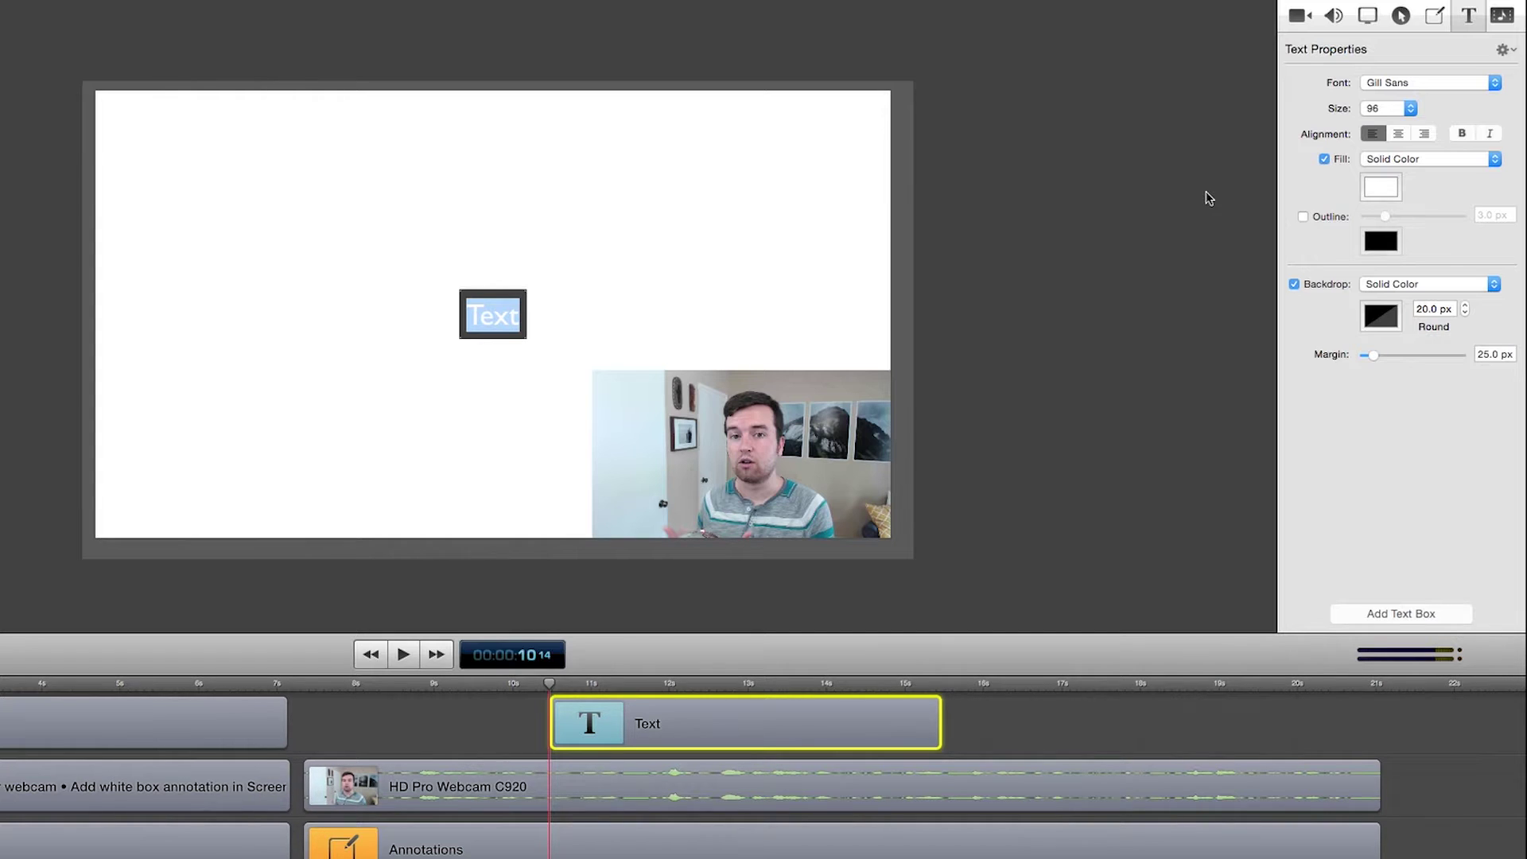
type("•")
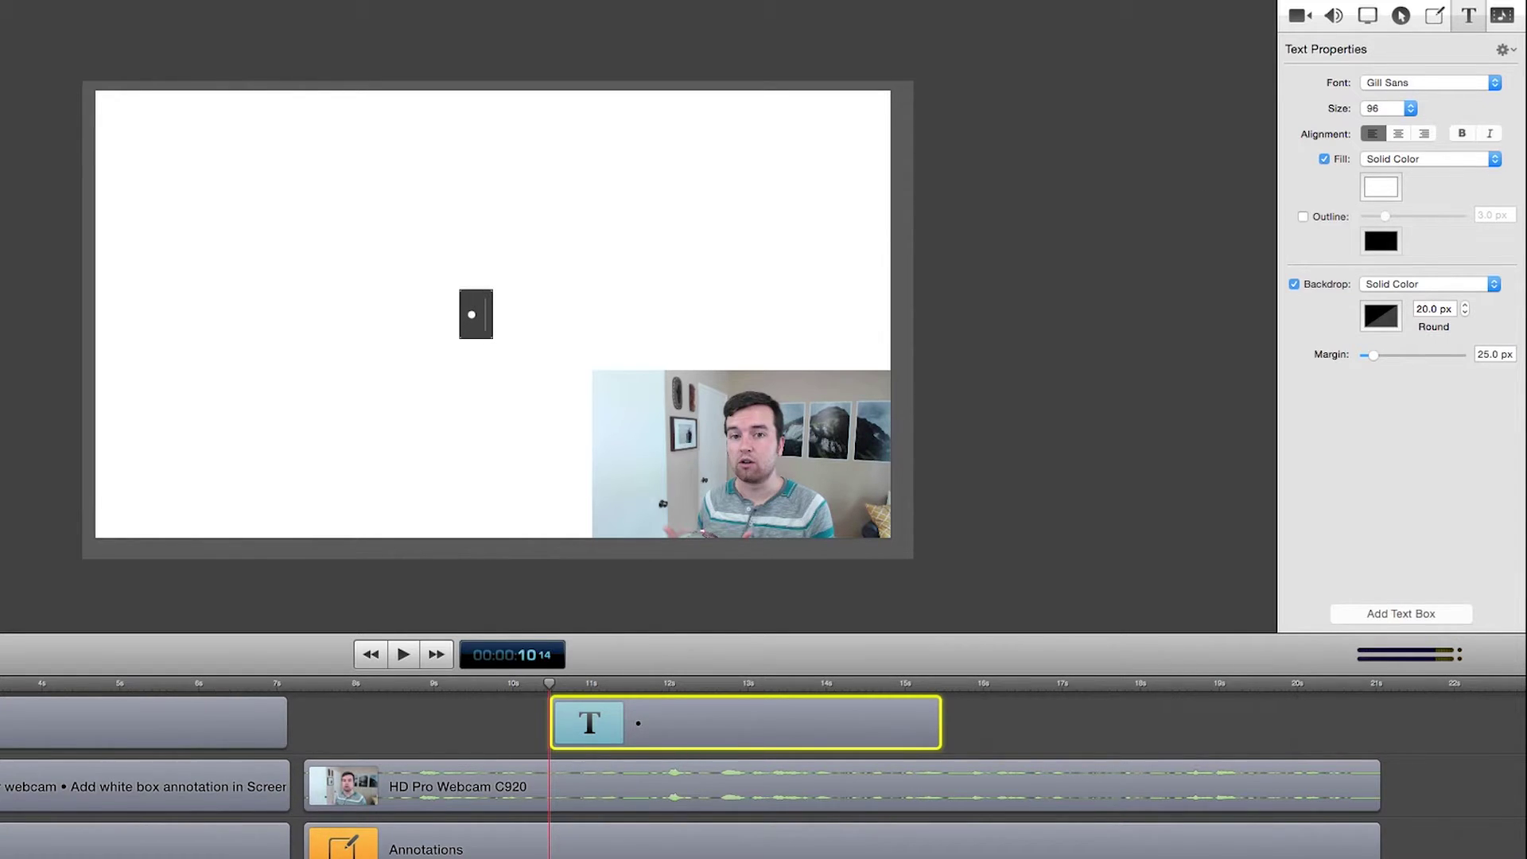
type(" bullet 1")
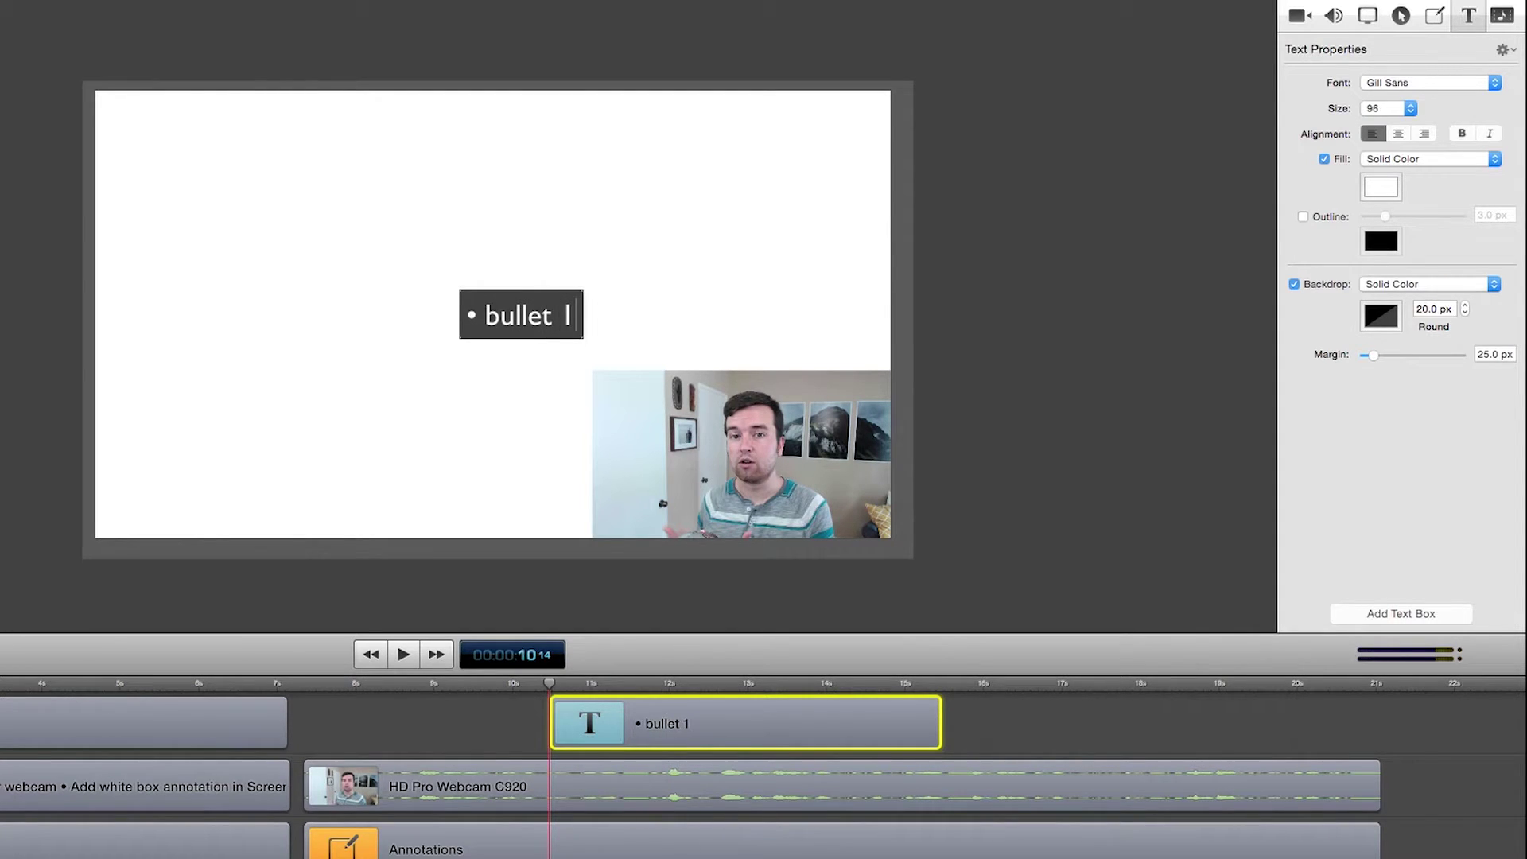
Step: Duplicate the bullet line into two more lines, making the second read 'bullet 2'
key("super+a")
key("super+c")
key("Right")
key("Return")
key("super+v")
key("Return")
key("super+v")
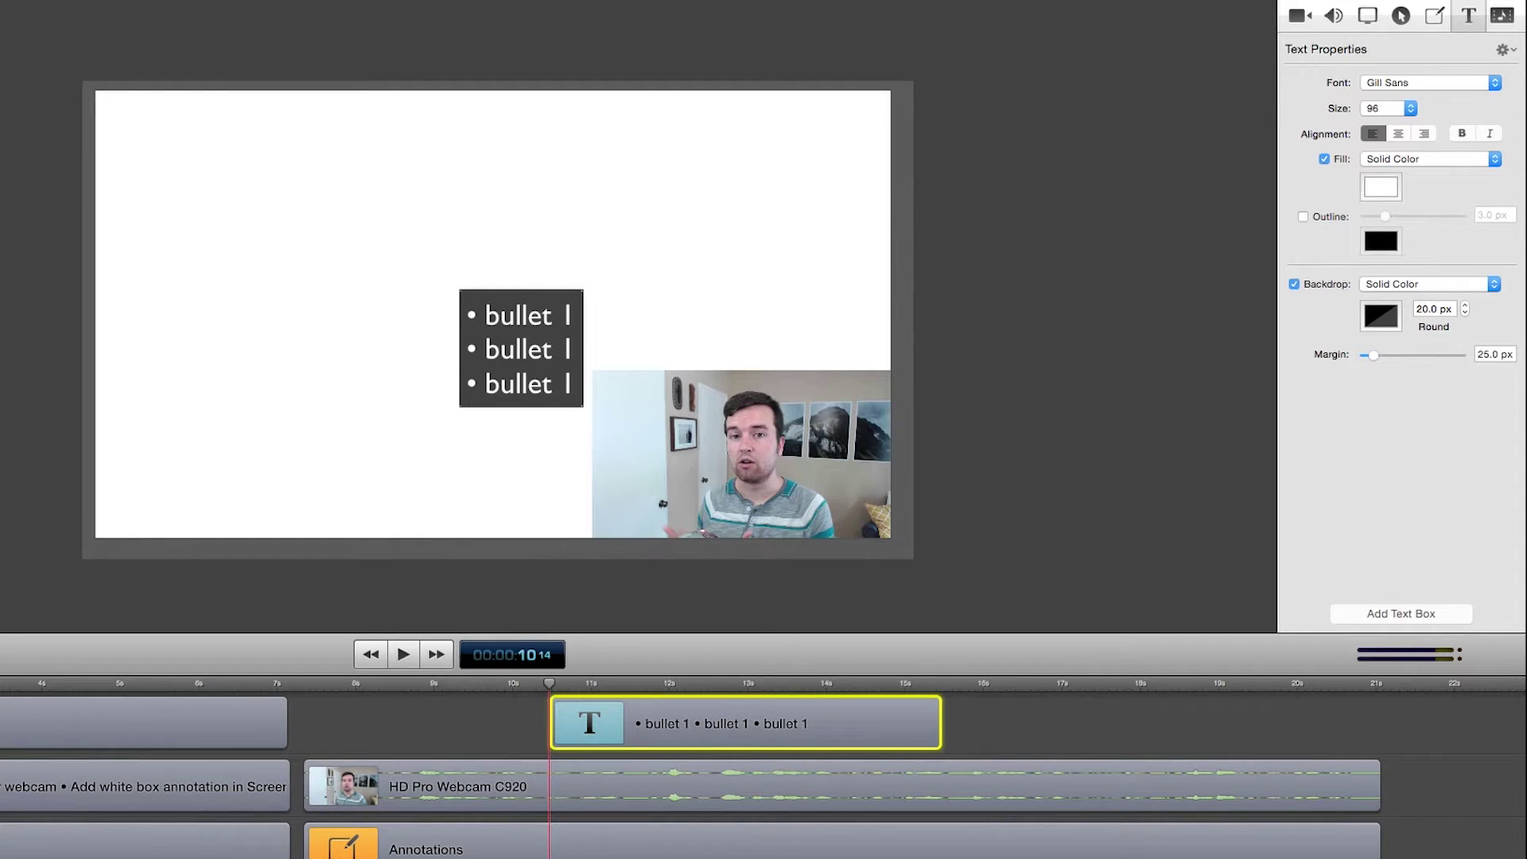
key("Up")
key("BackSpace")
type("2")
key("Down")
Step: Move the bullet clip earlier on the timeline and set its text fill to black
left_click(756, 732)
left_click_drag(756, 731, 649, 733)
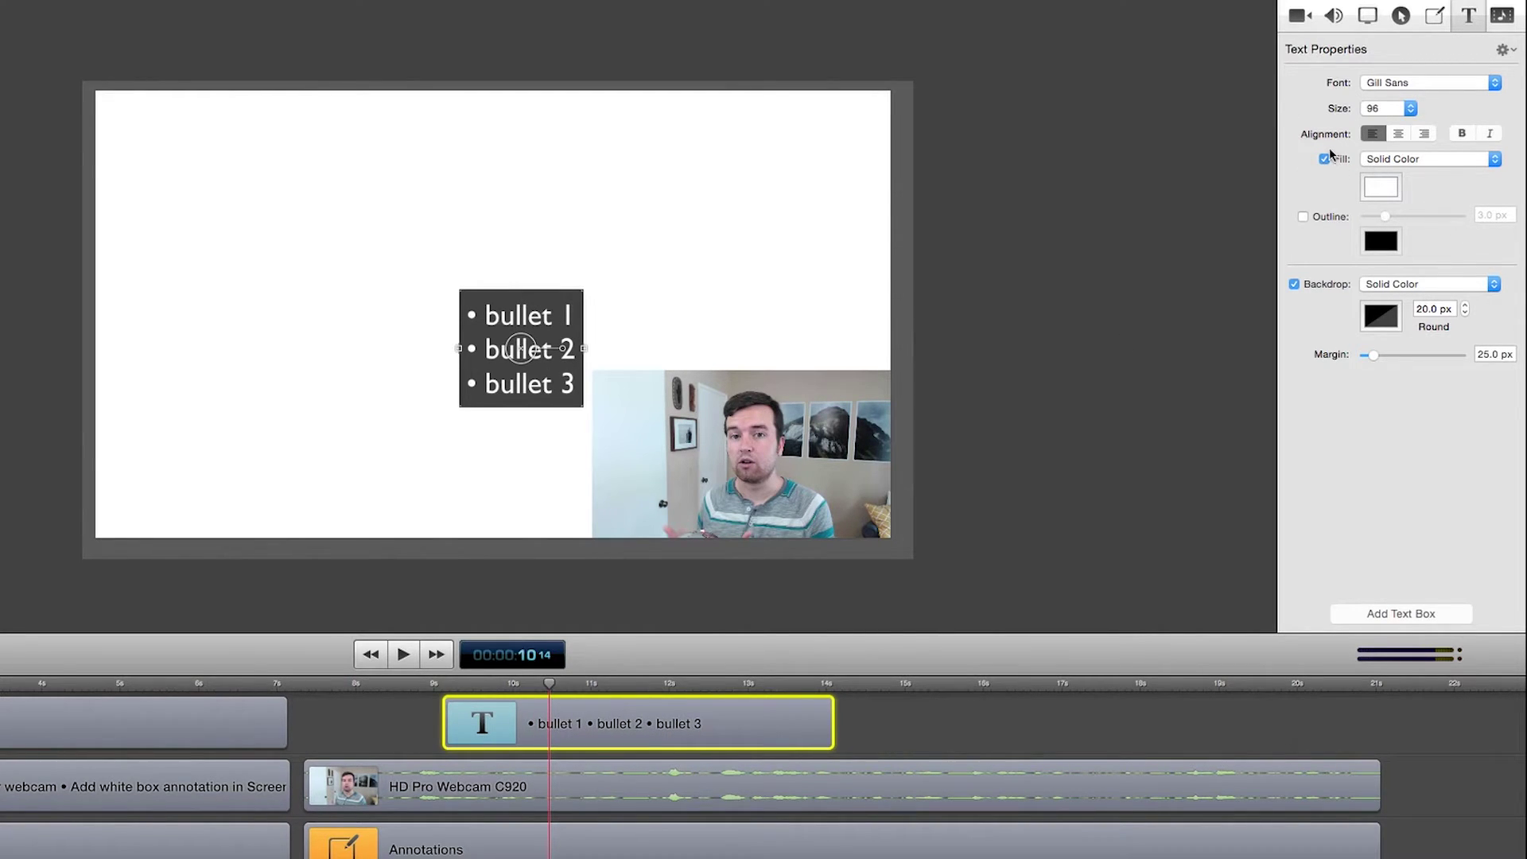
left_click(1371, 188)
scroll(1137, 508, "up", 3)
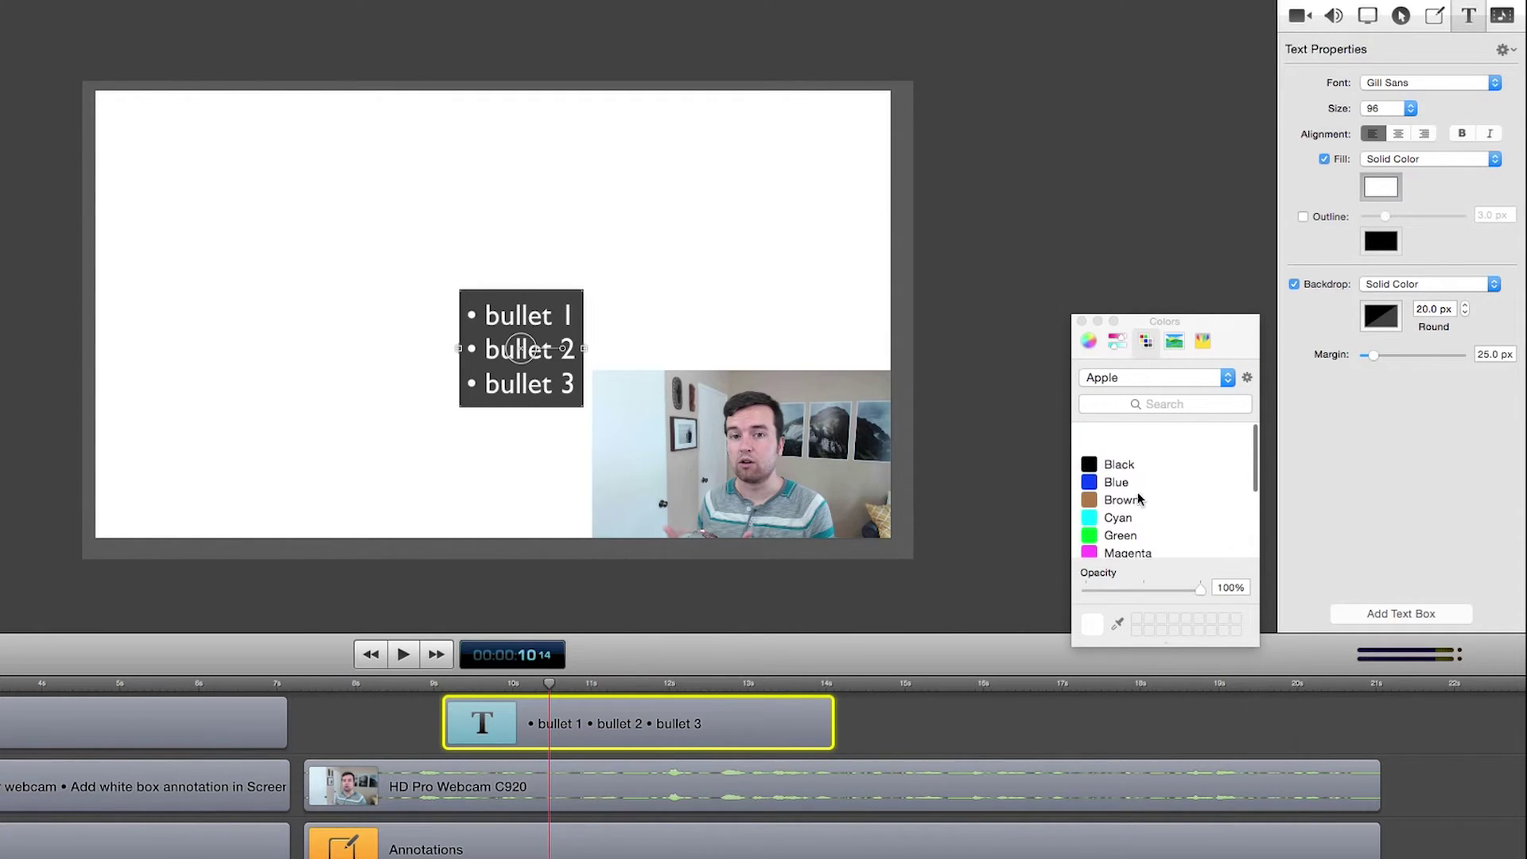
left_click(1117, 431)
left_click(1082, 322)
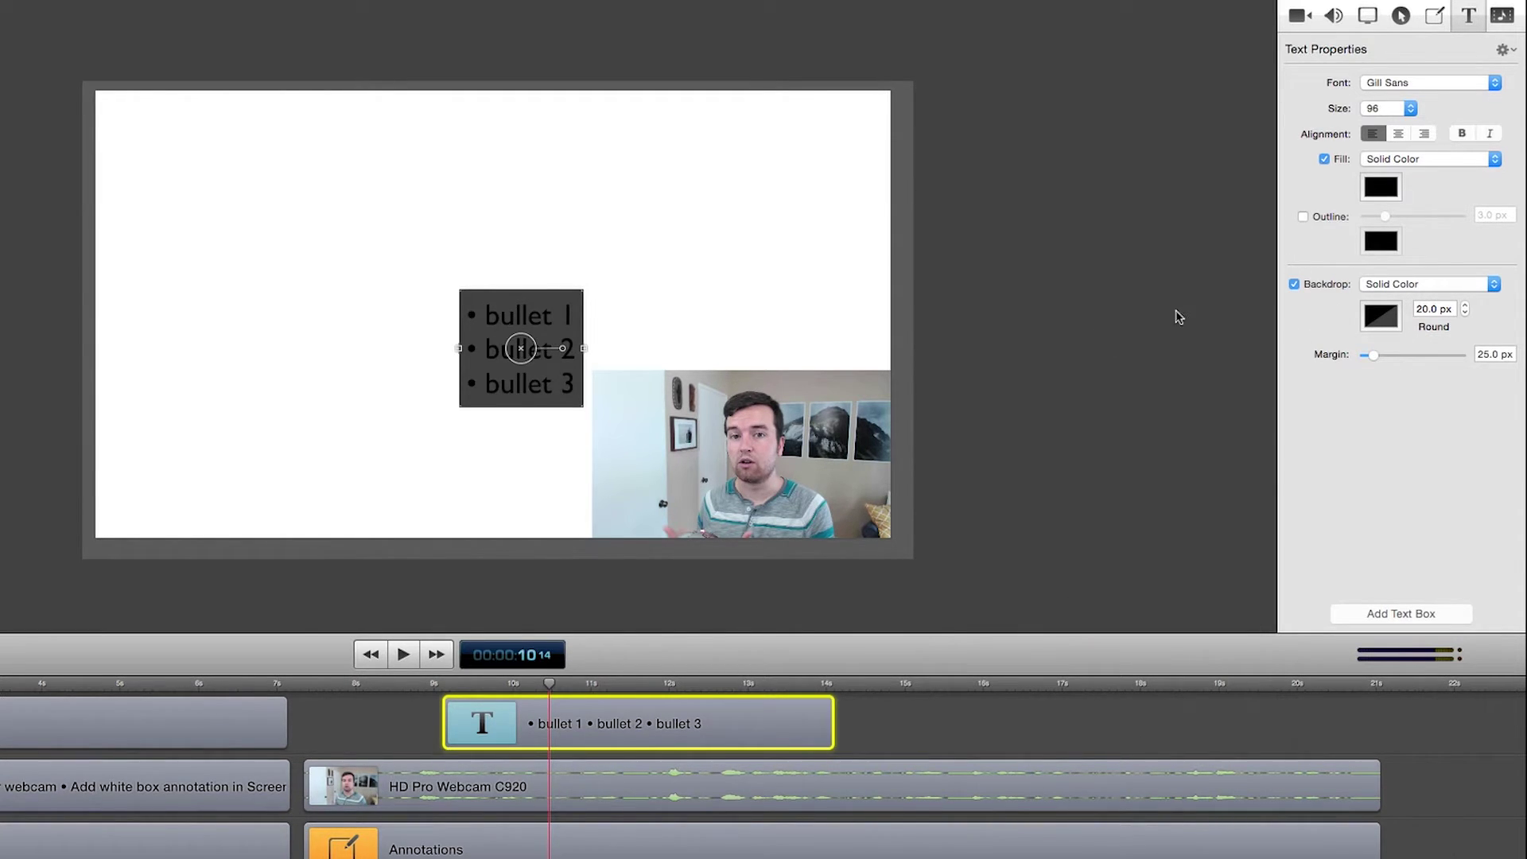
Step: Turn off the bullet list's backdrop, set its size to 144, and move it left
left_click(1294, 285)
left_click_drag(549, 310, 316, 279)
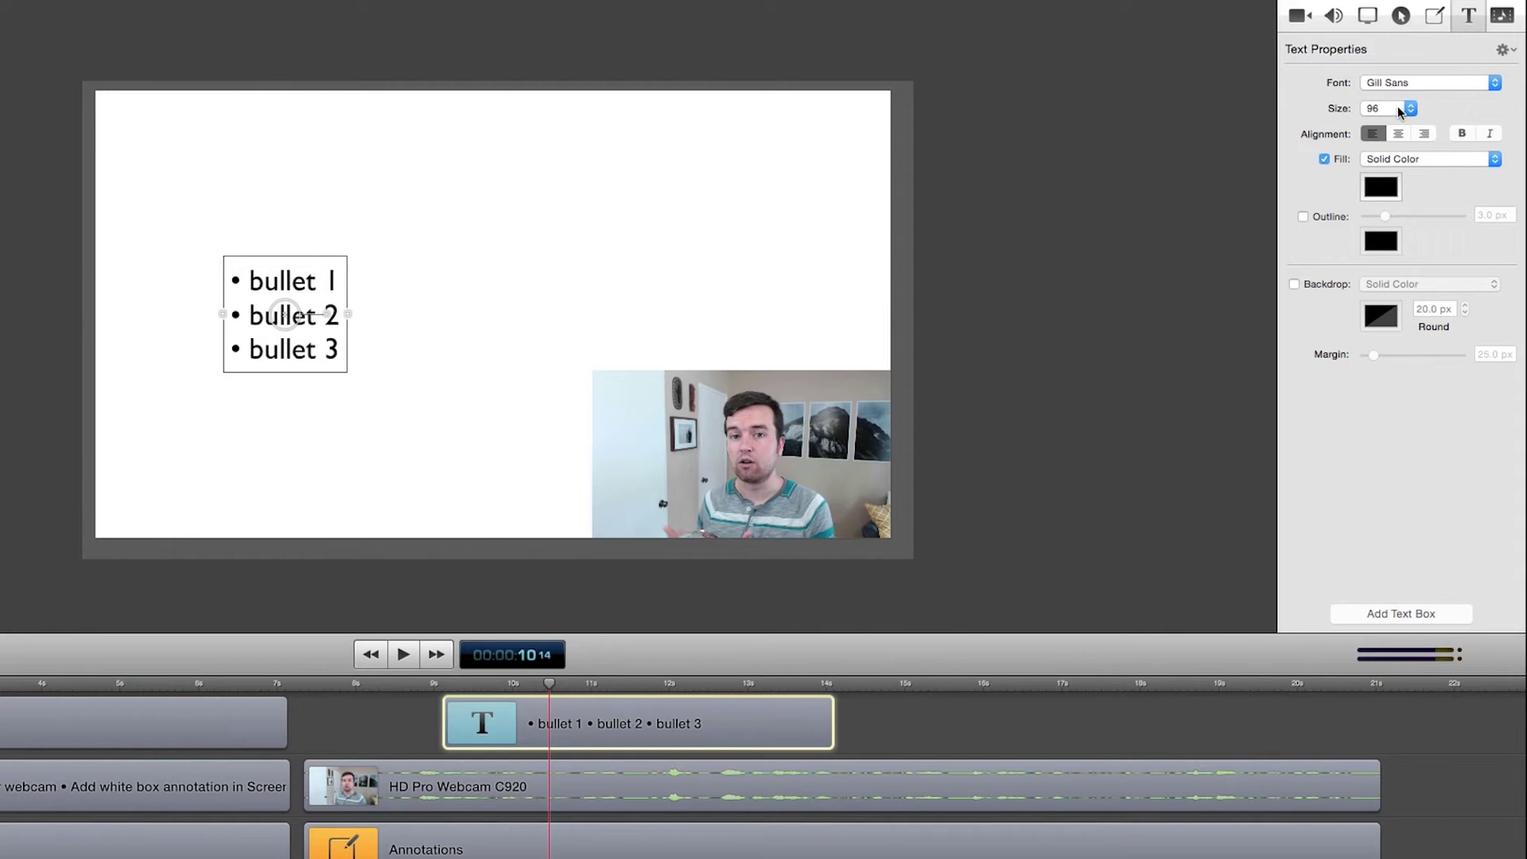
left_click(1410, 108)
left_click(1384, 121)
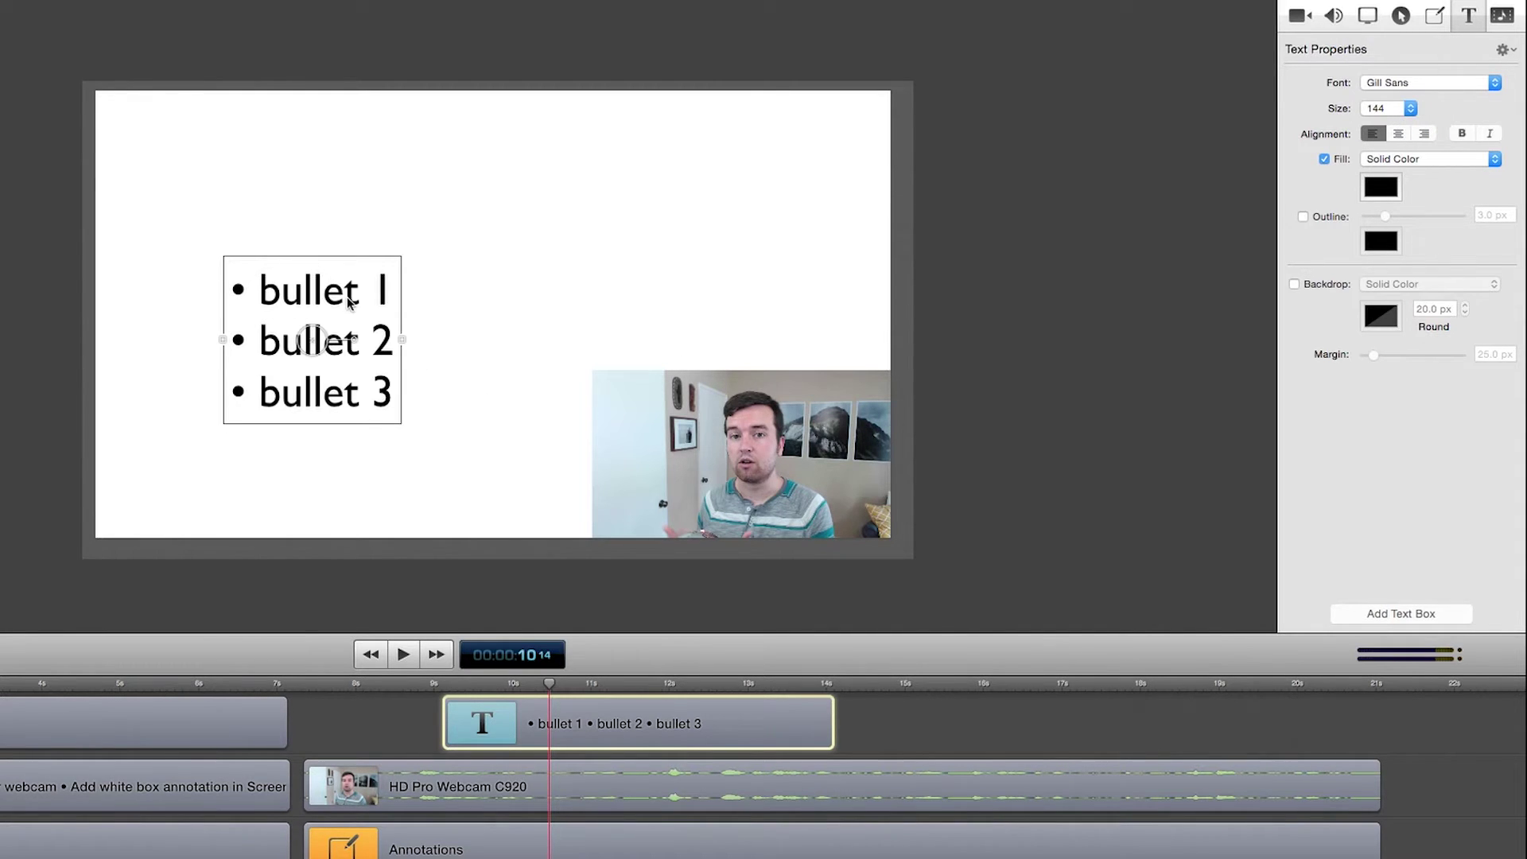
left_click(1392, 112)
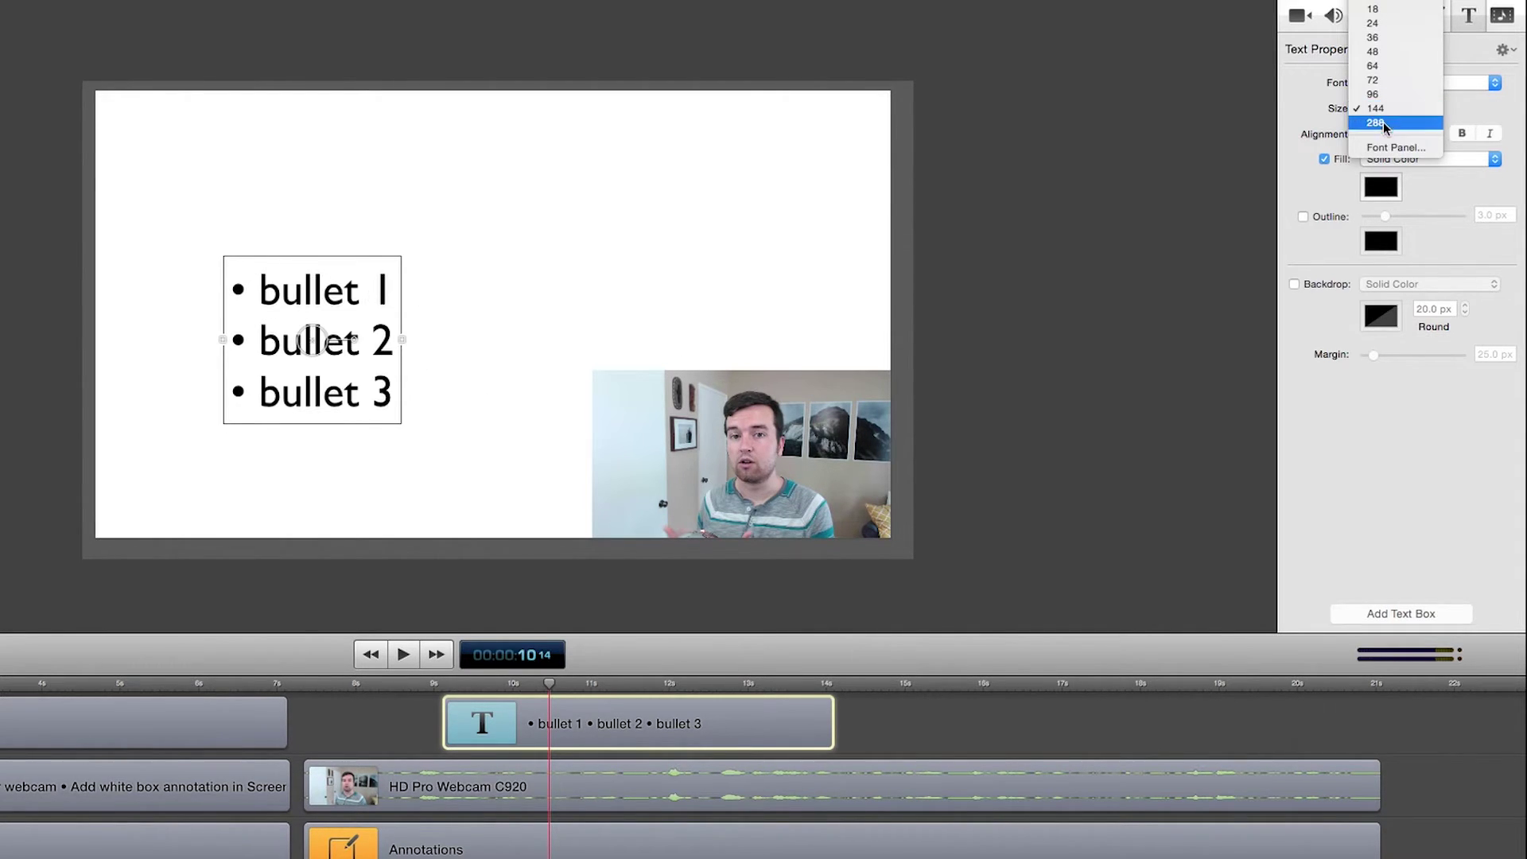
left_click(1384, 123)
left_click_drag(446, 316, 403, 225)
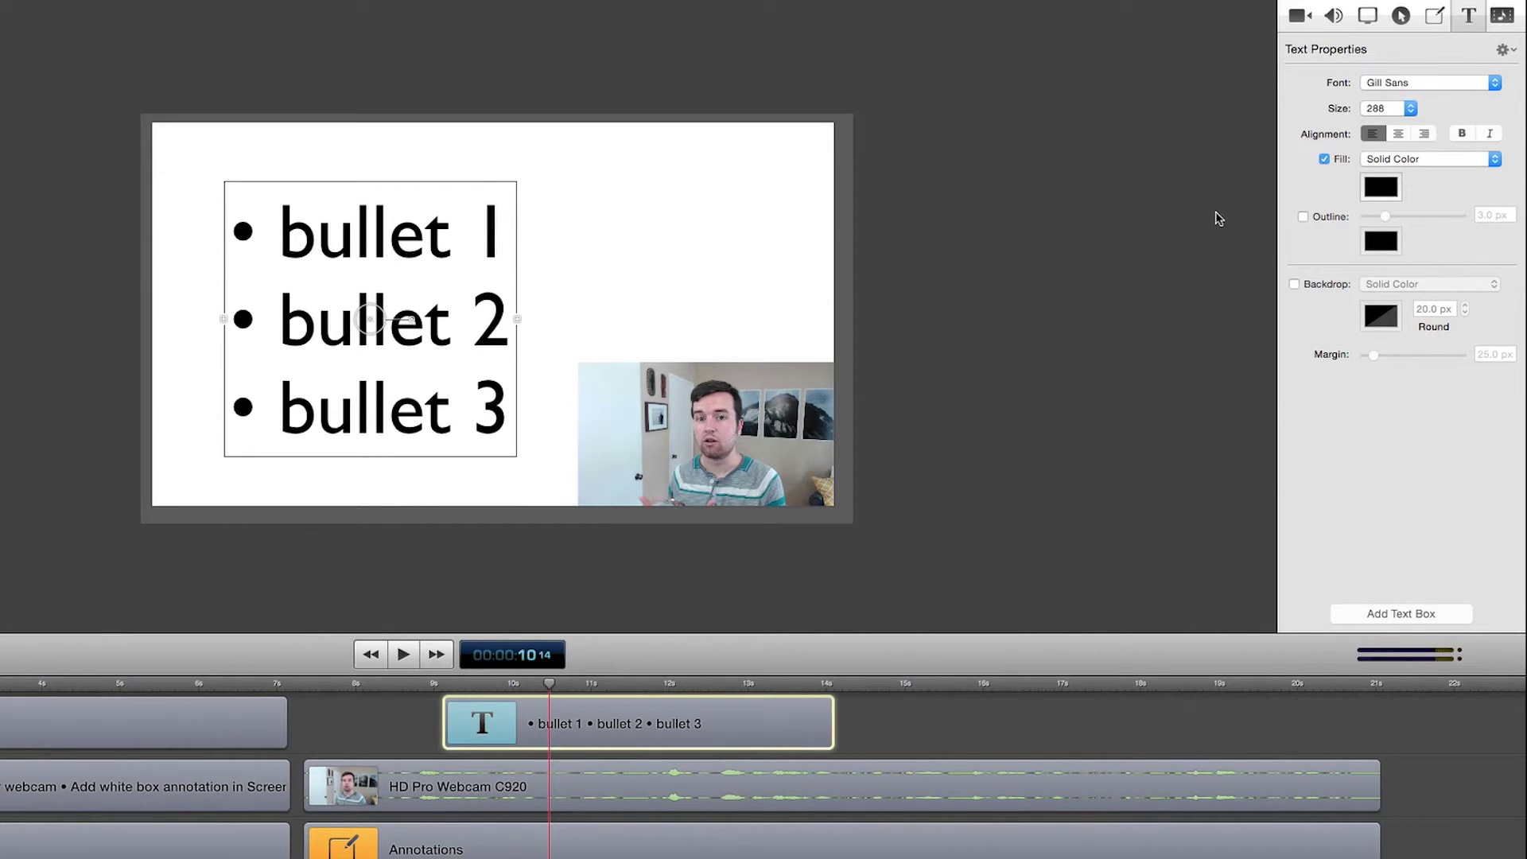
left_click(1389, 114)
left_click(1393, 94)
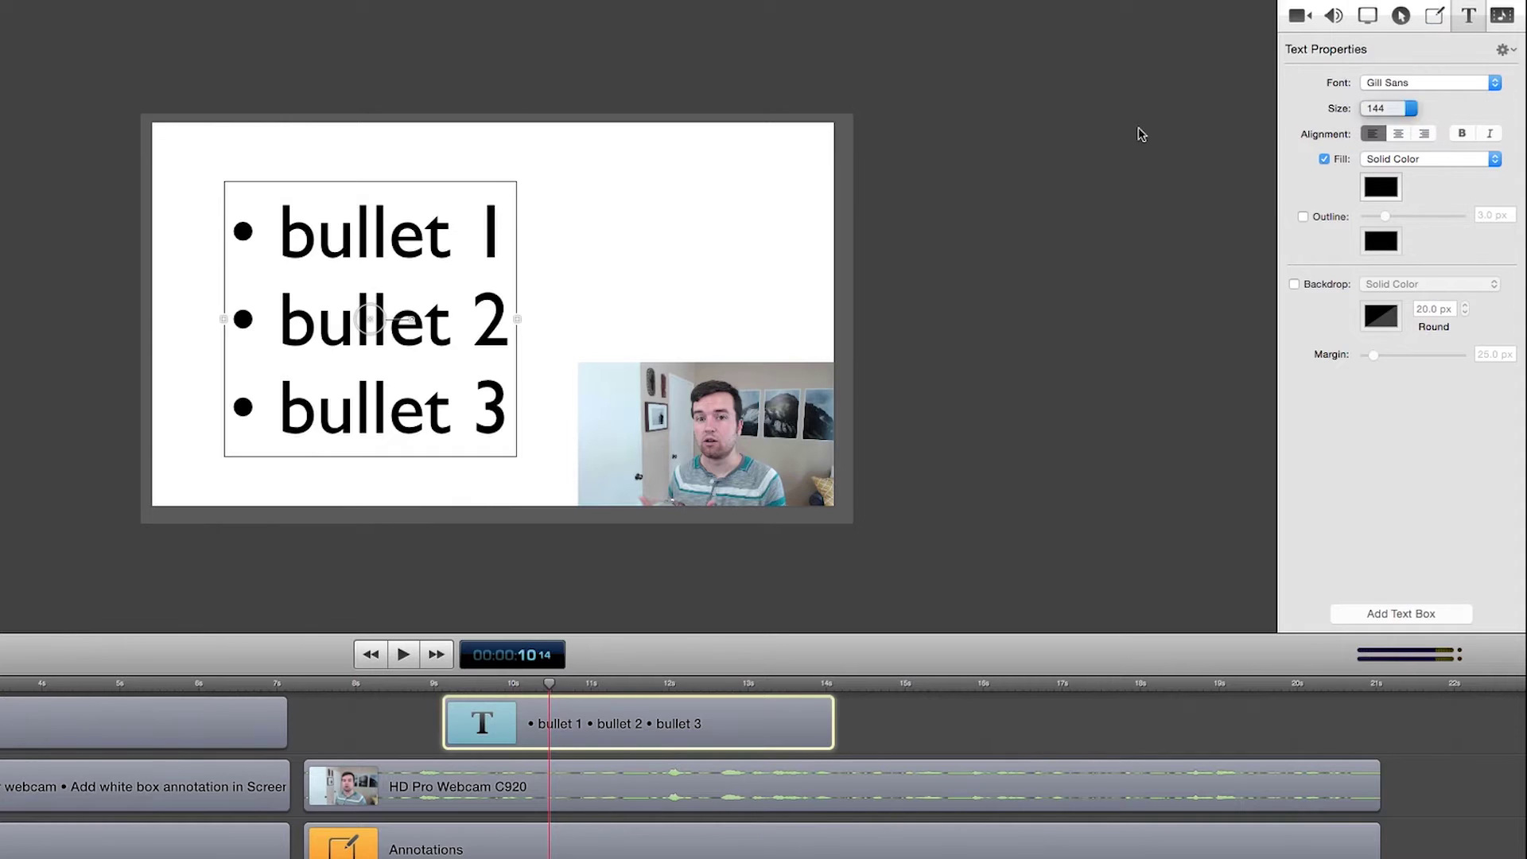
left_click_drag(343, 213, 361, 284)
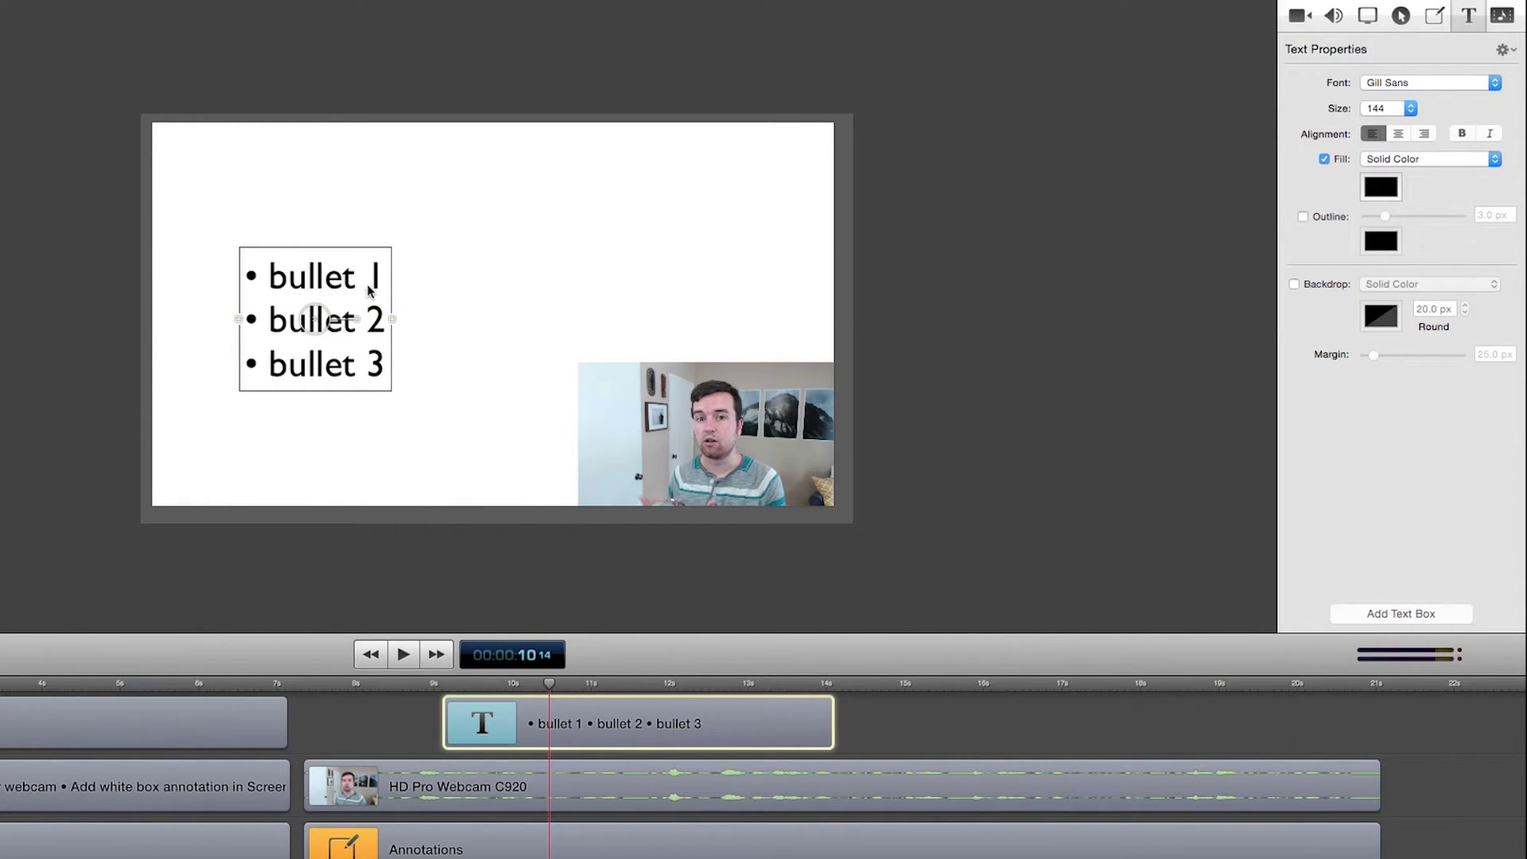
Step: Centre the bullet list vertically on the left and start its clip around 8 seconds
left_click_drag(783, 436, 762, 411)
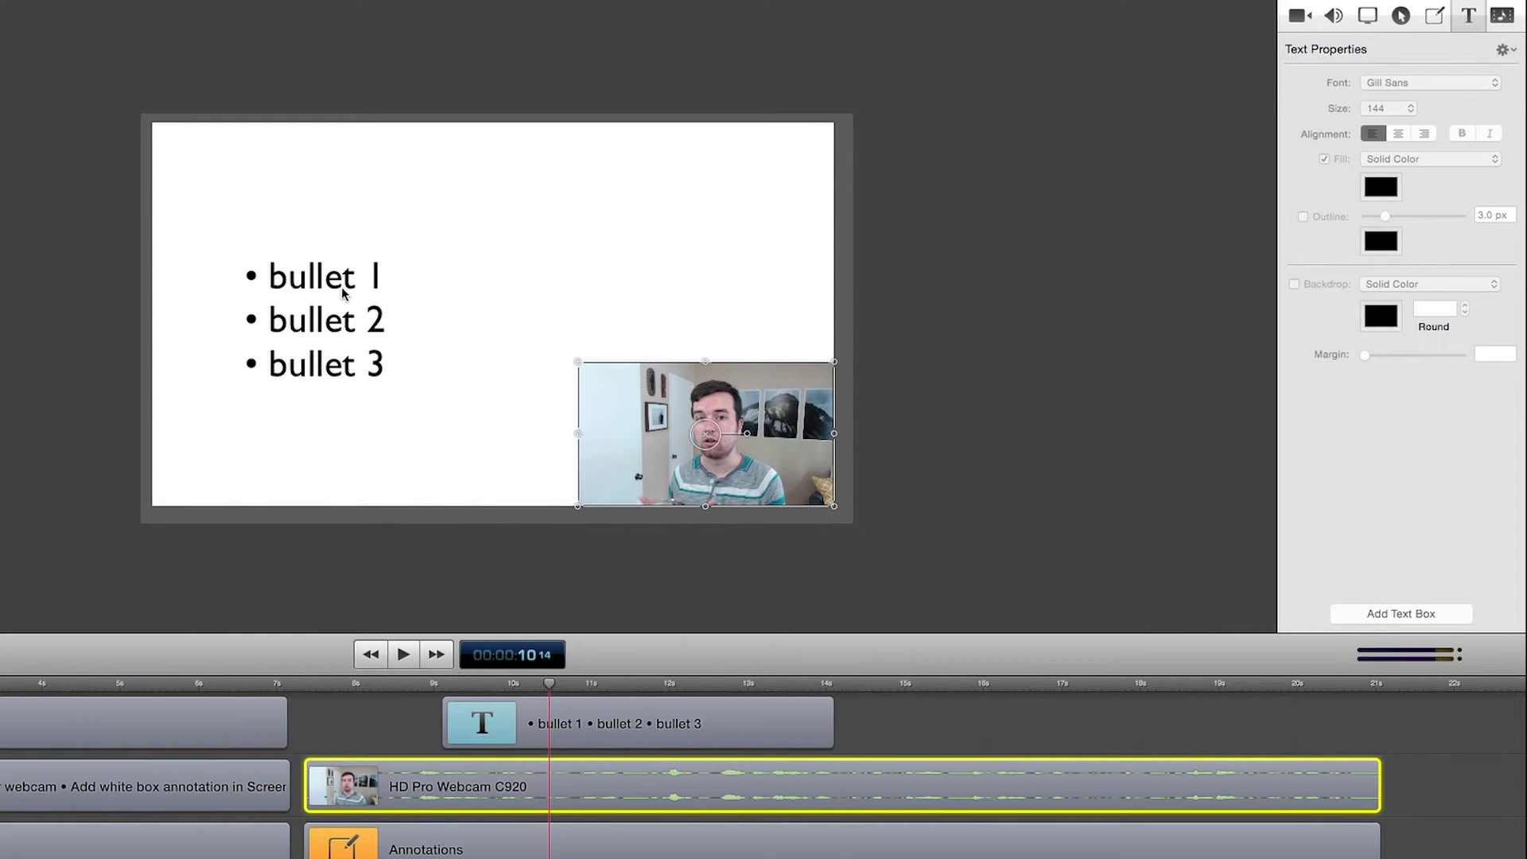
mouse_move(344, 293)
left_mouse_down()
mouse_move(365, 267)
mouse_move(374, 283)
mouse_move(356, 294)
left_mouse_up()
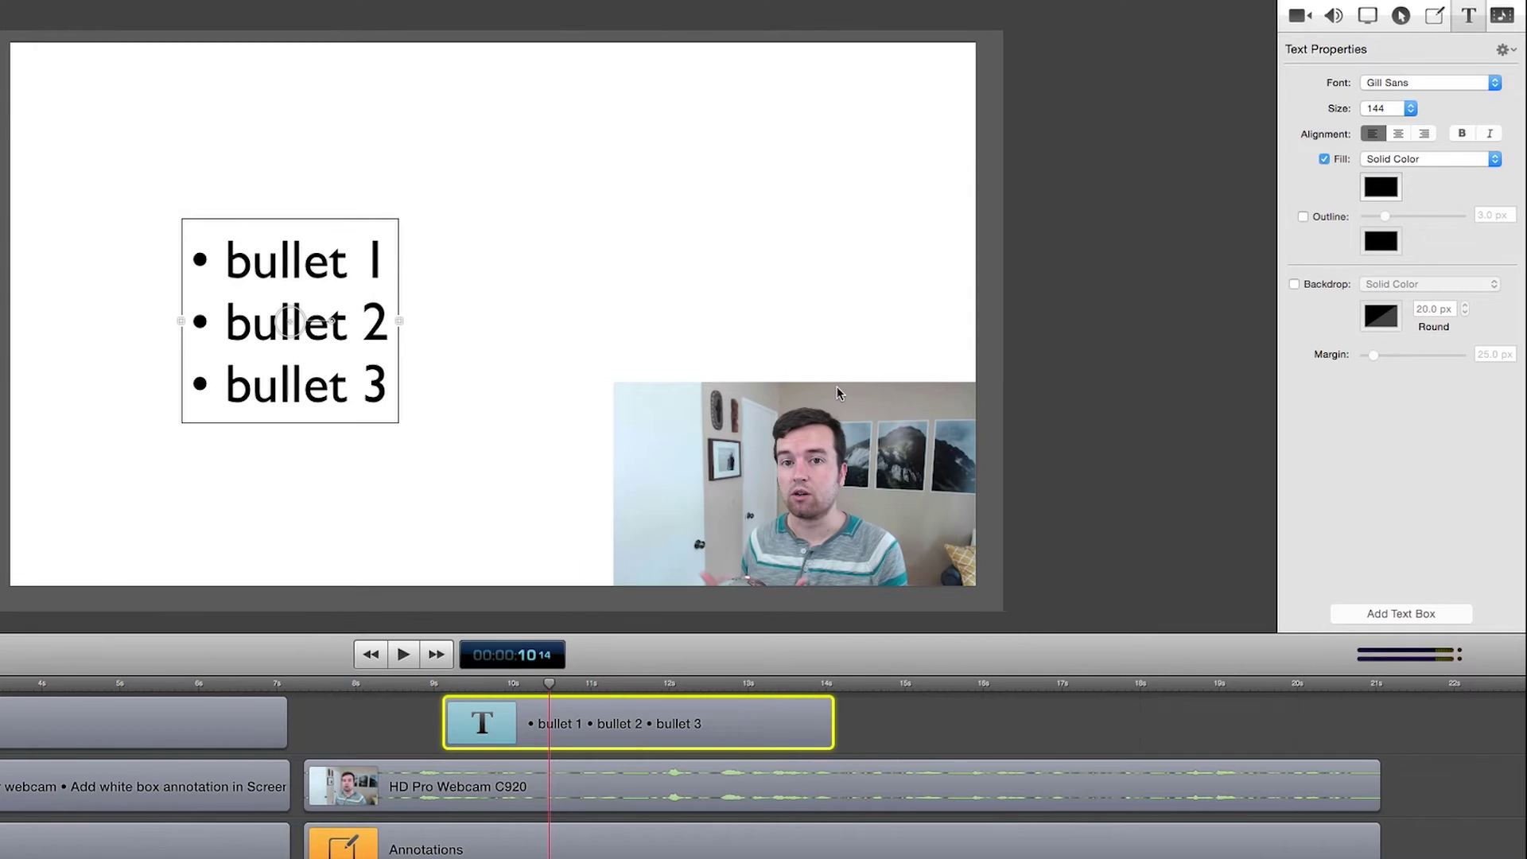
left_click(887, 719)
left_click(753, 721)
left_click_drag(754, 721, 632, 730)
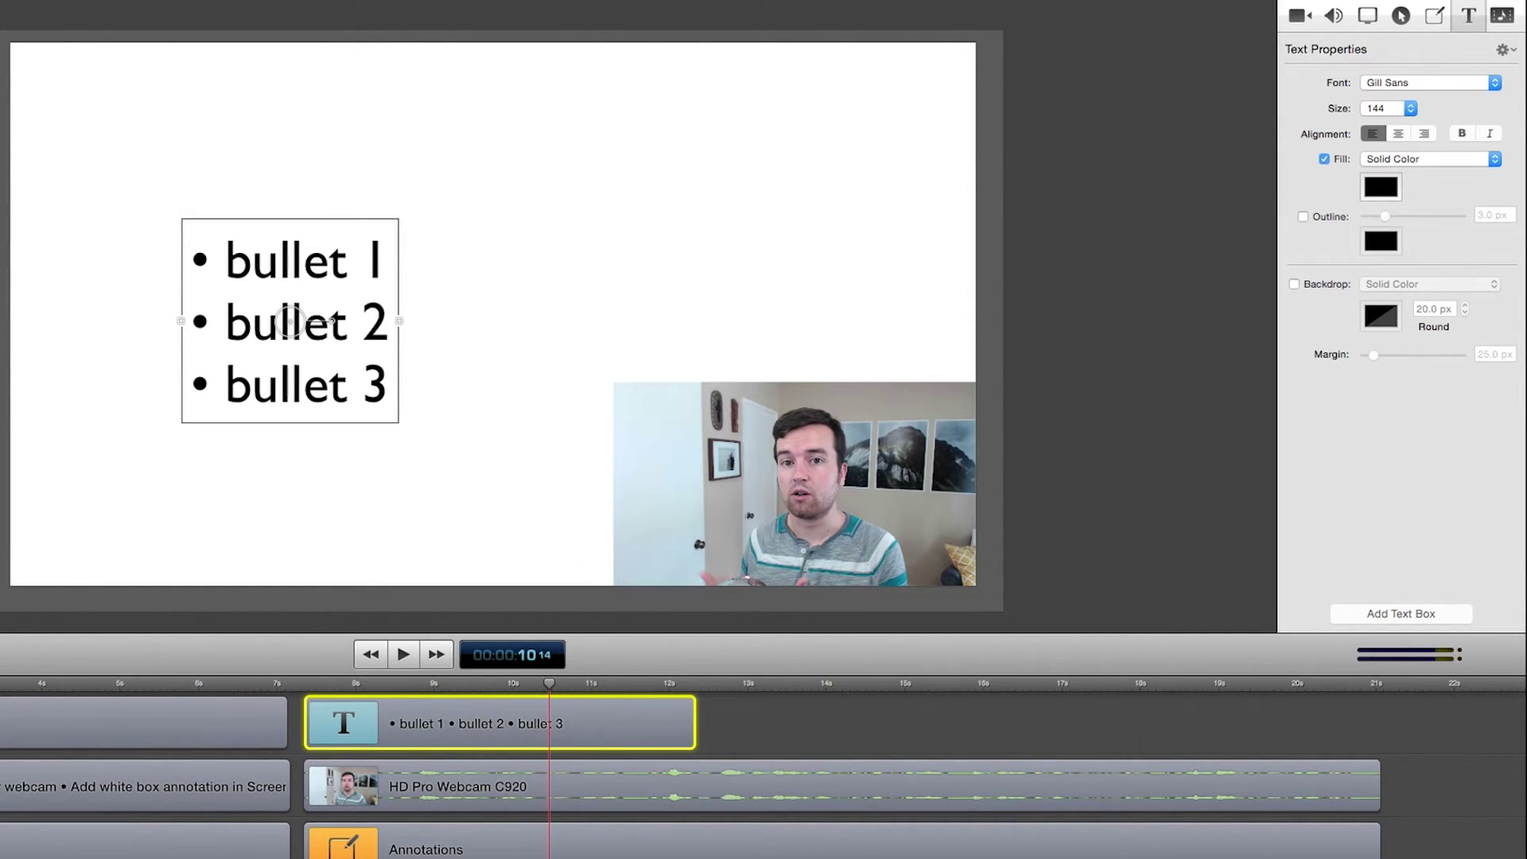
Step: Add a text box reading 'Title of Slide' that starts with the bullet clip
left_click(1385, 606)
left_click_drag(620, 722, 400, 730)
double_click(503, 322)
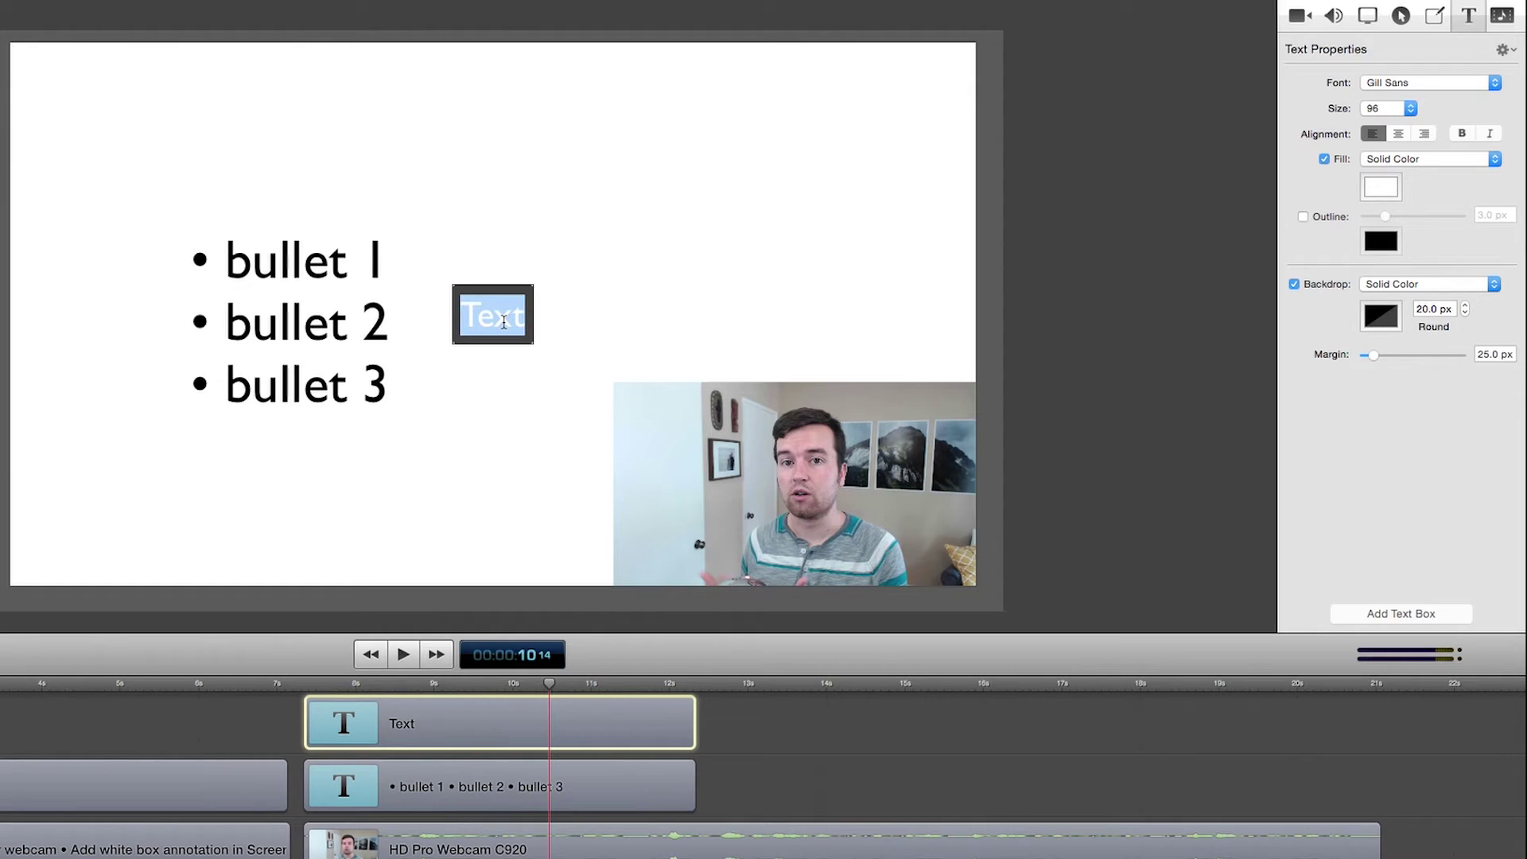
type("Title of Slide")
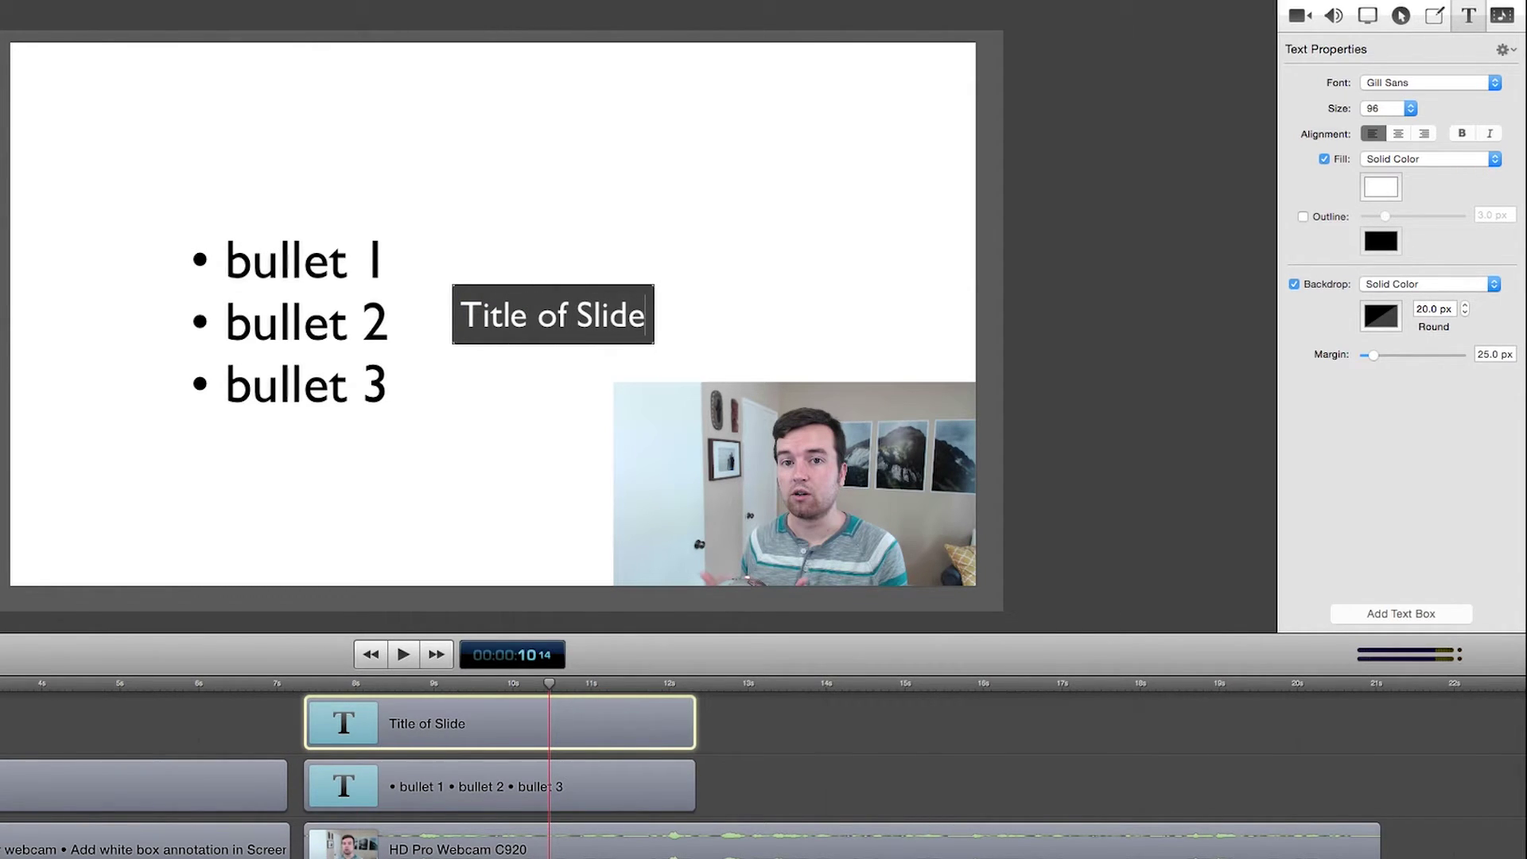
key("super+a")
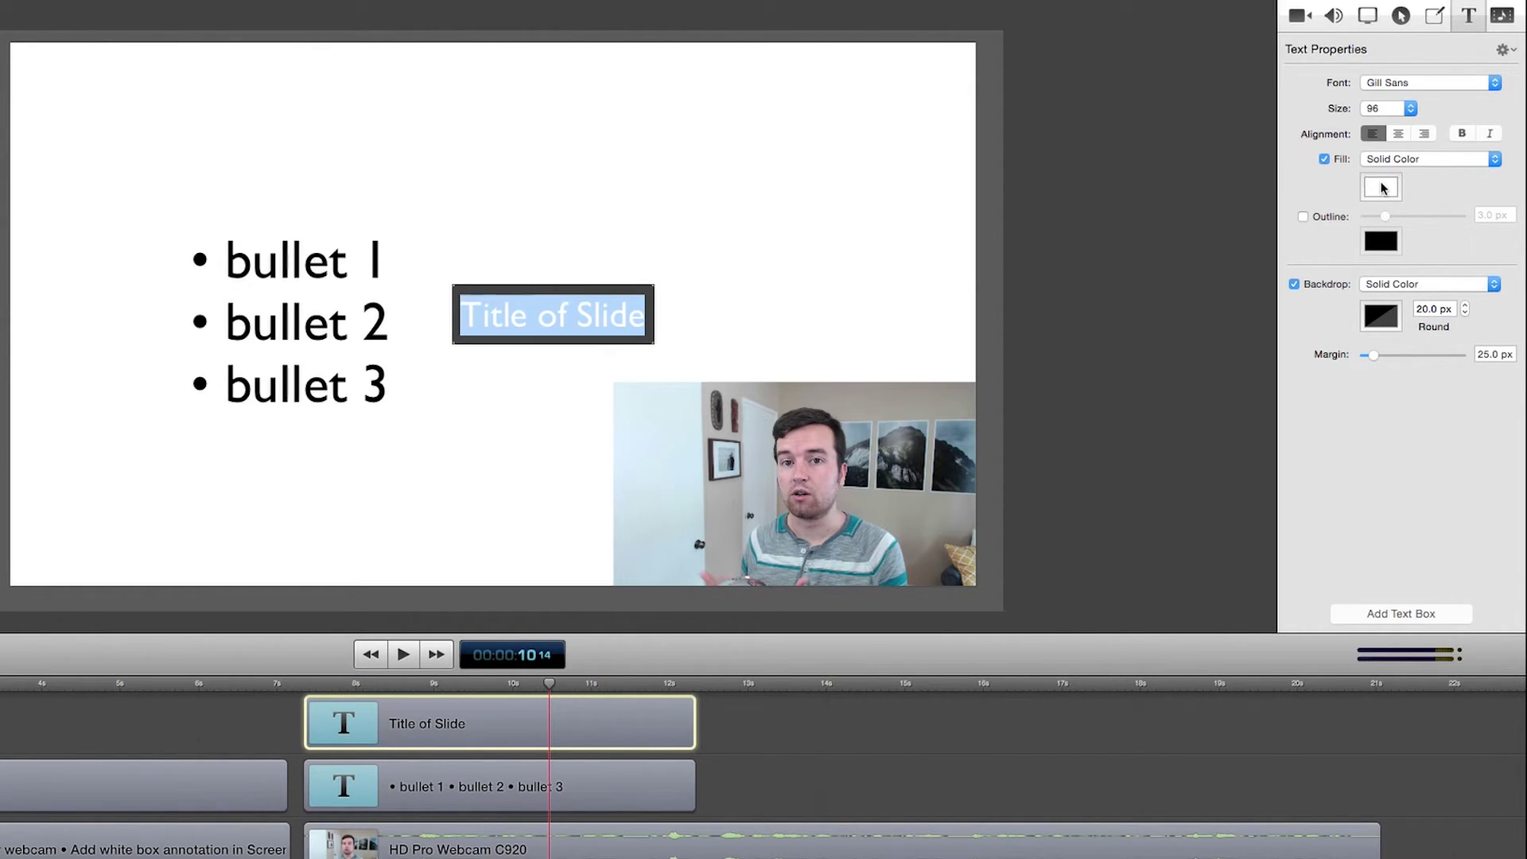
Step: Make the title text black and bold at size 288 with no backdrop
left_click(1382, 187)
scroll(1136, 499, "up", 3)
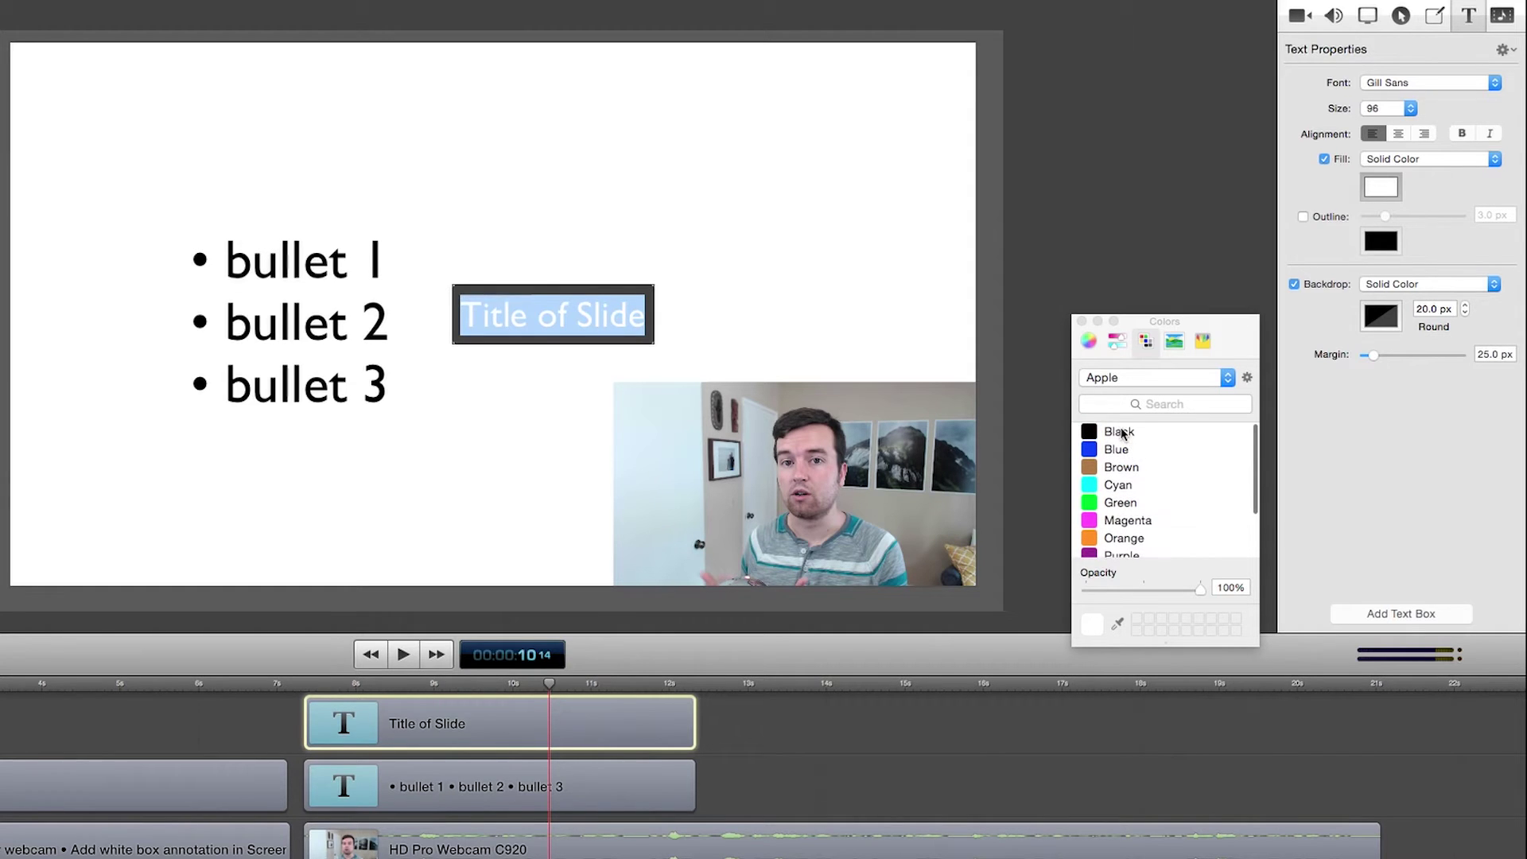
left_click(1118, 430)
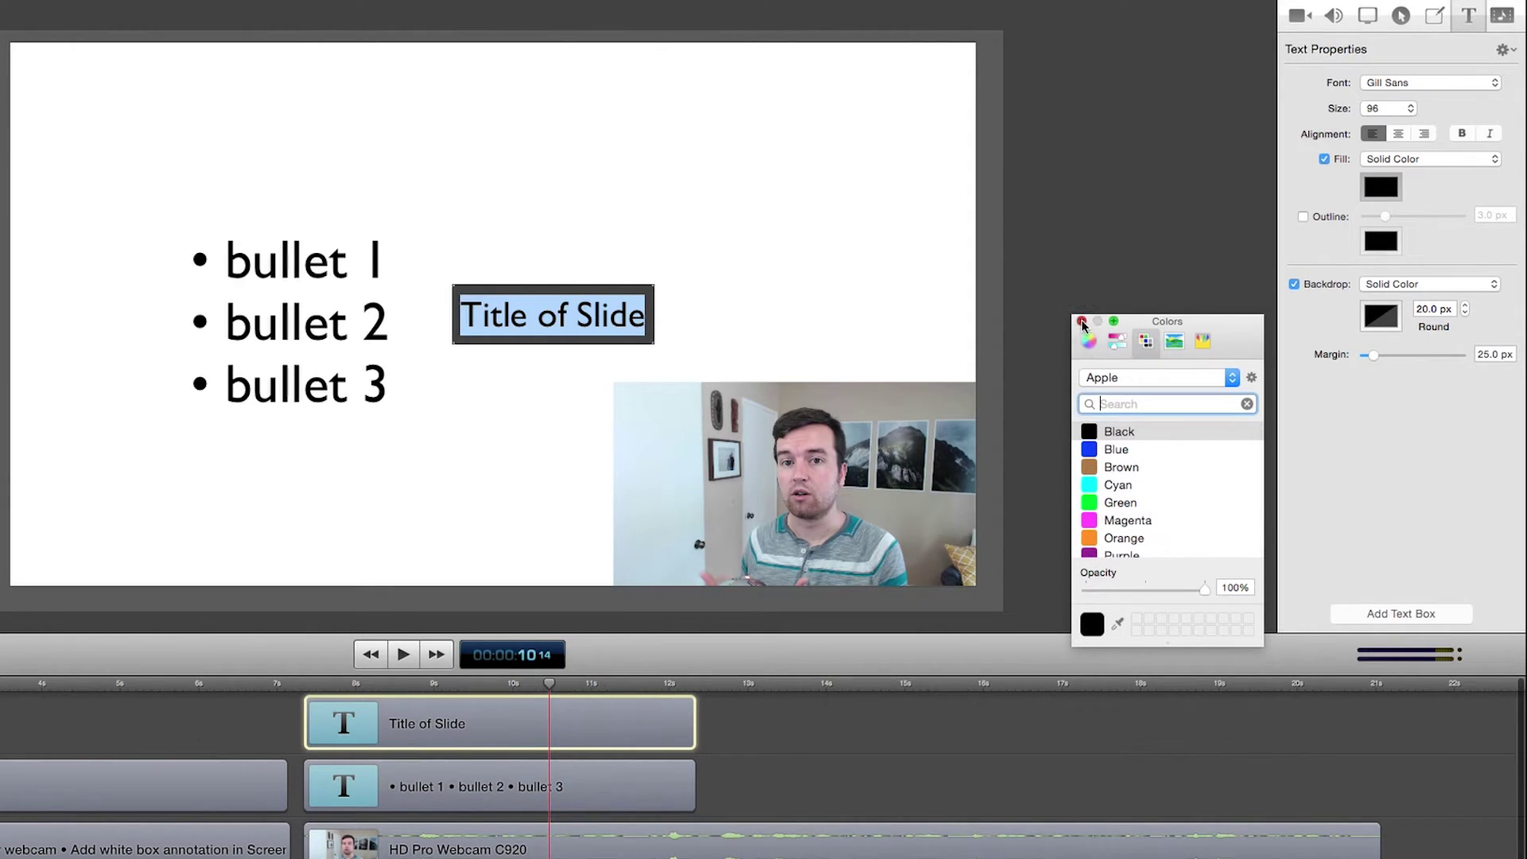
left_click(1083, 320)
left_click(1294, 284)
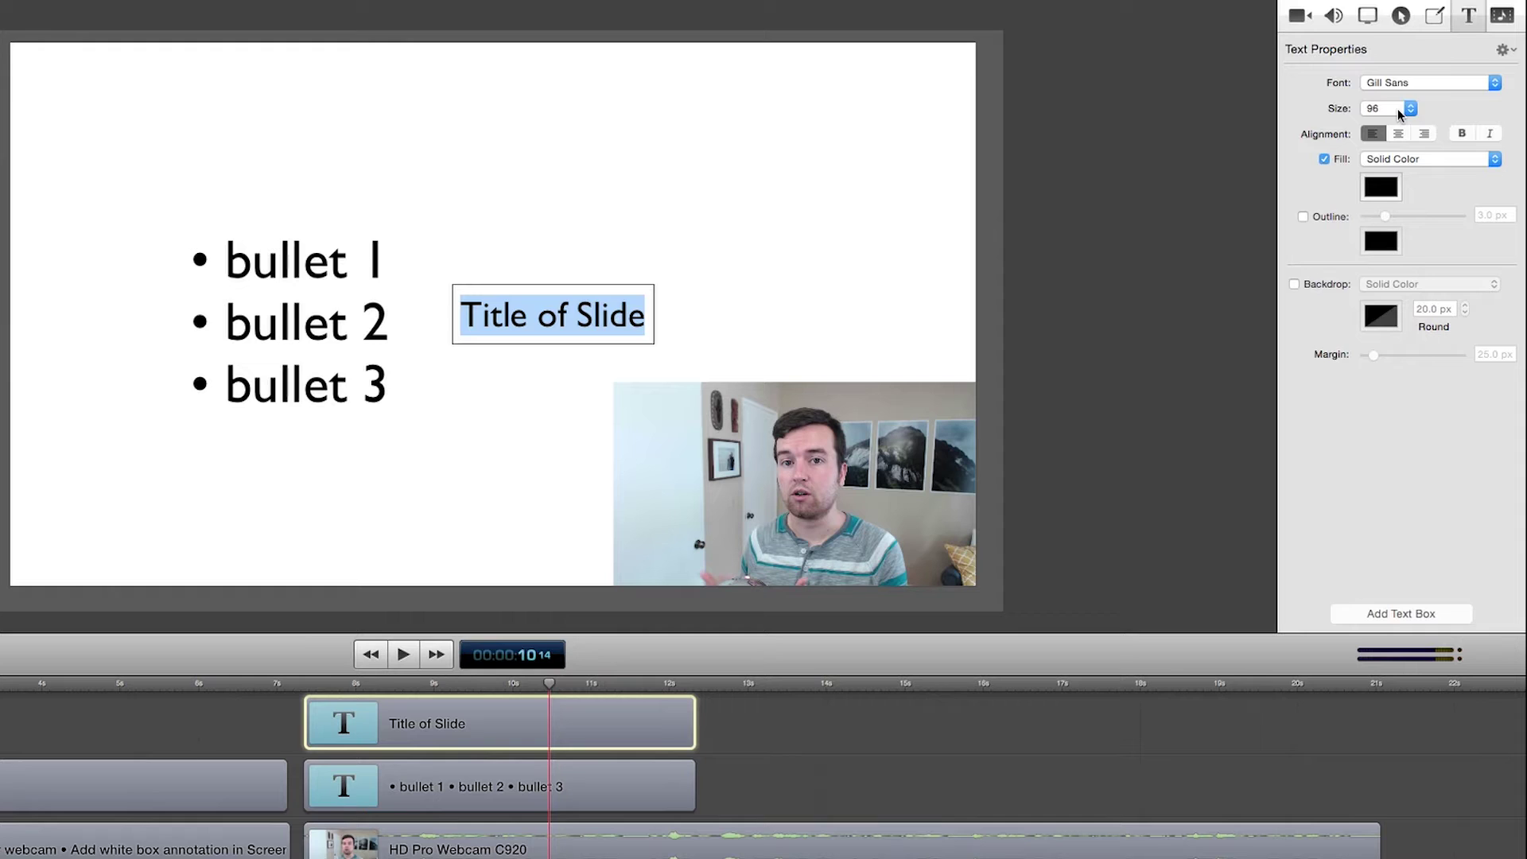
left_click(1399, 113)
left_click(1398, 145)
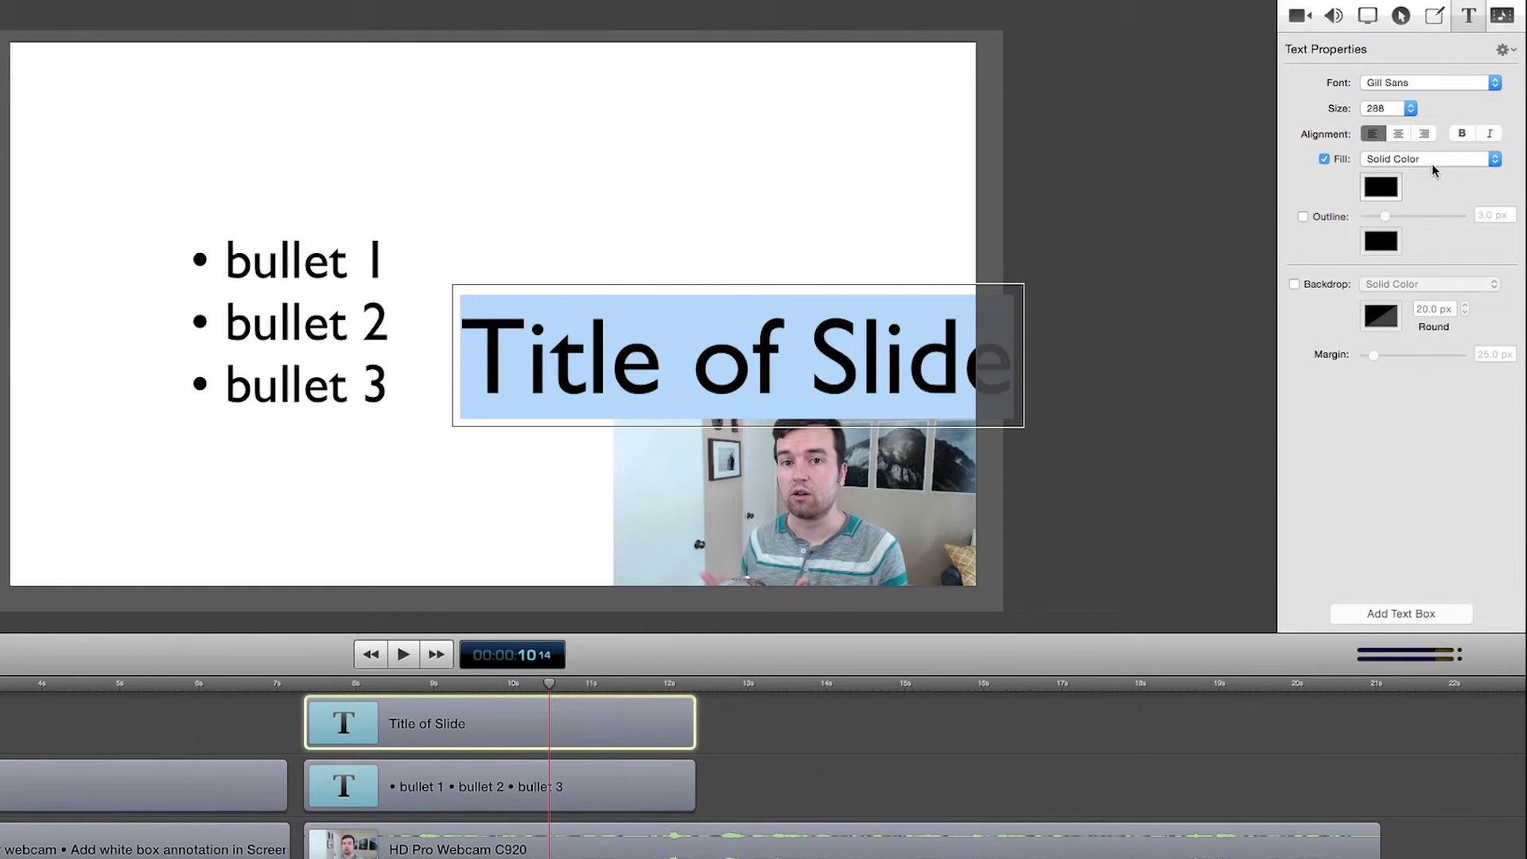
left_click(1460, 133)
key("Escape")
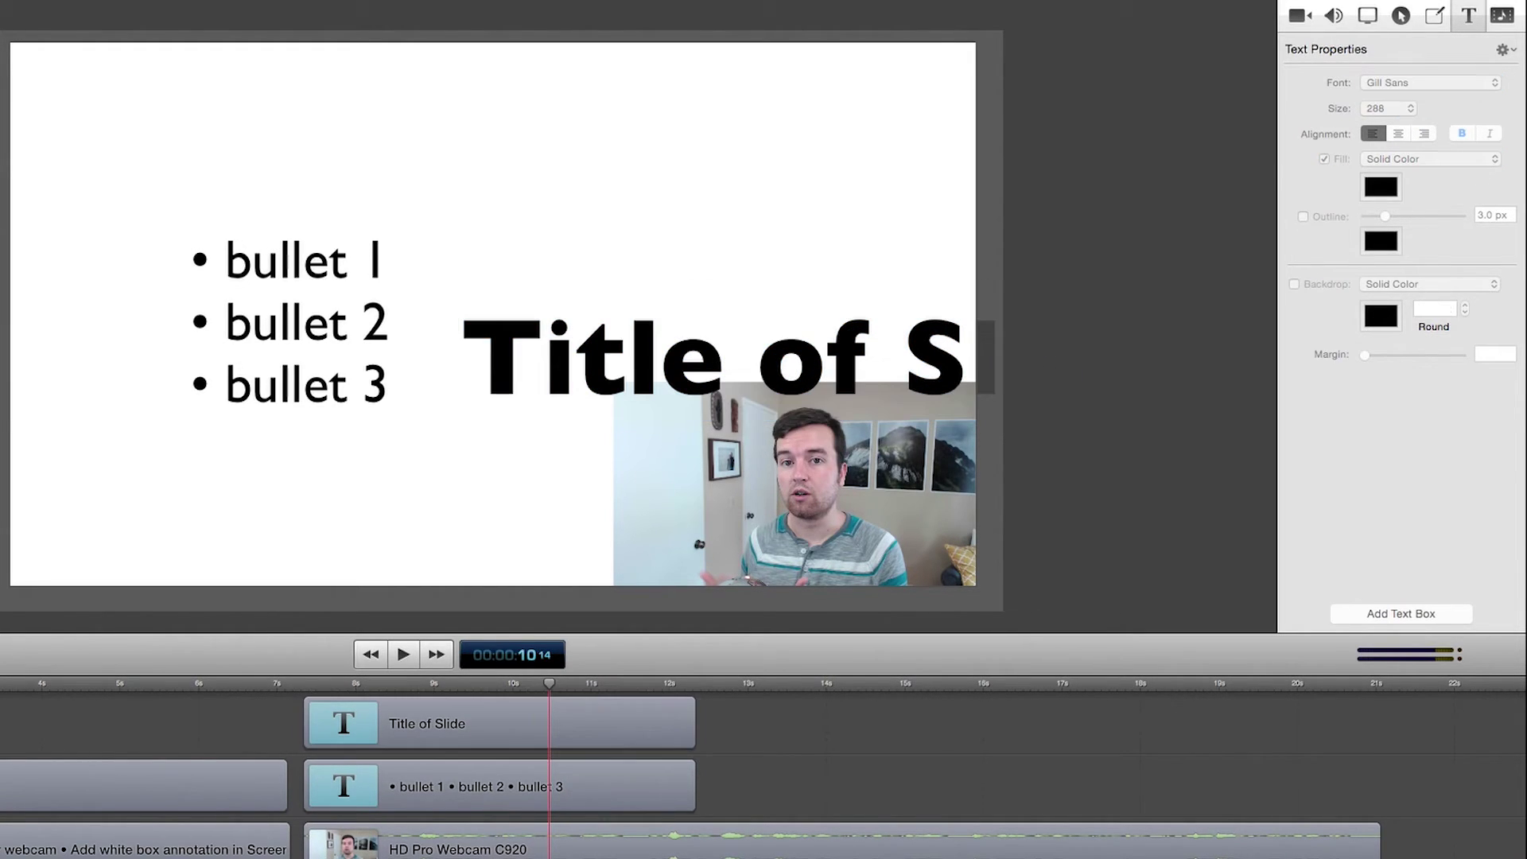
Step: Resize the title to 144, centre it at the slide top, and extend the bullet clip slightly
left_click_drag(555, 374, 242, 157)
left_click(1409, 108)
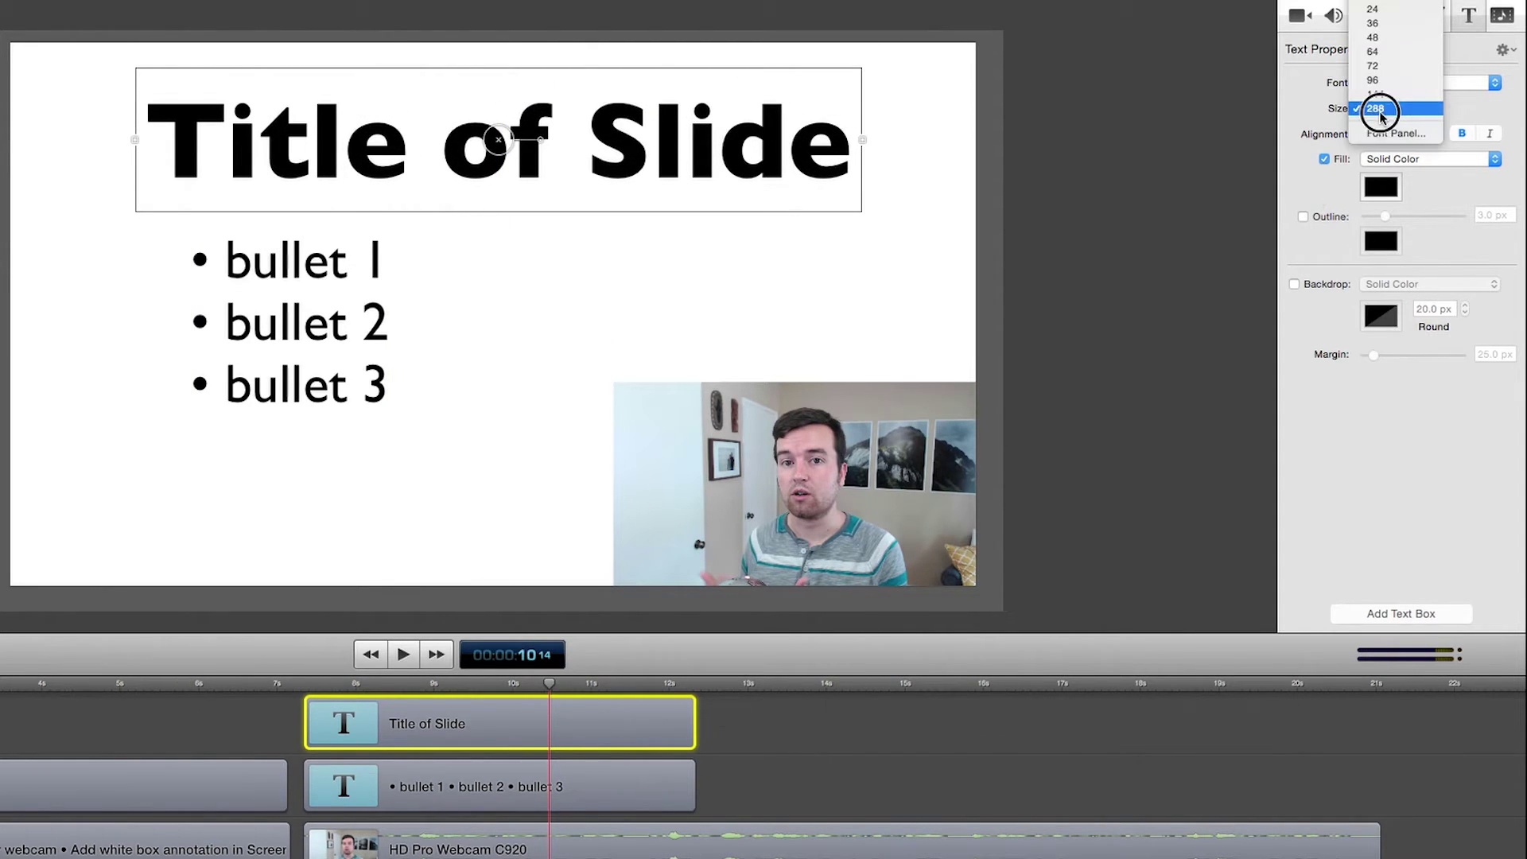
left_click(1385, 108)
left_click_drag(427, 114, 603, 142)
left_click(1132, 213)
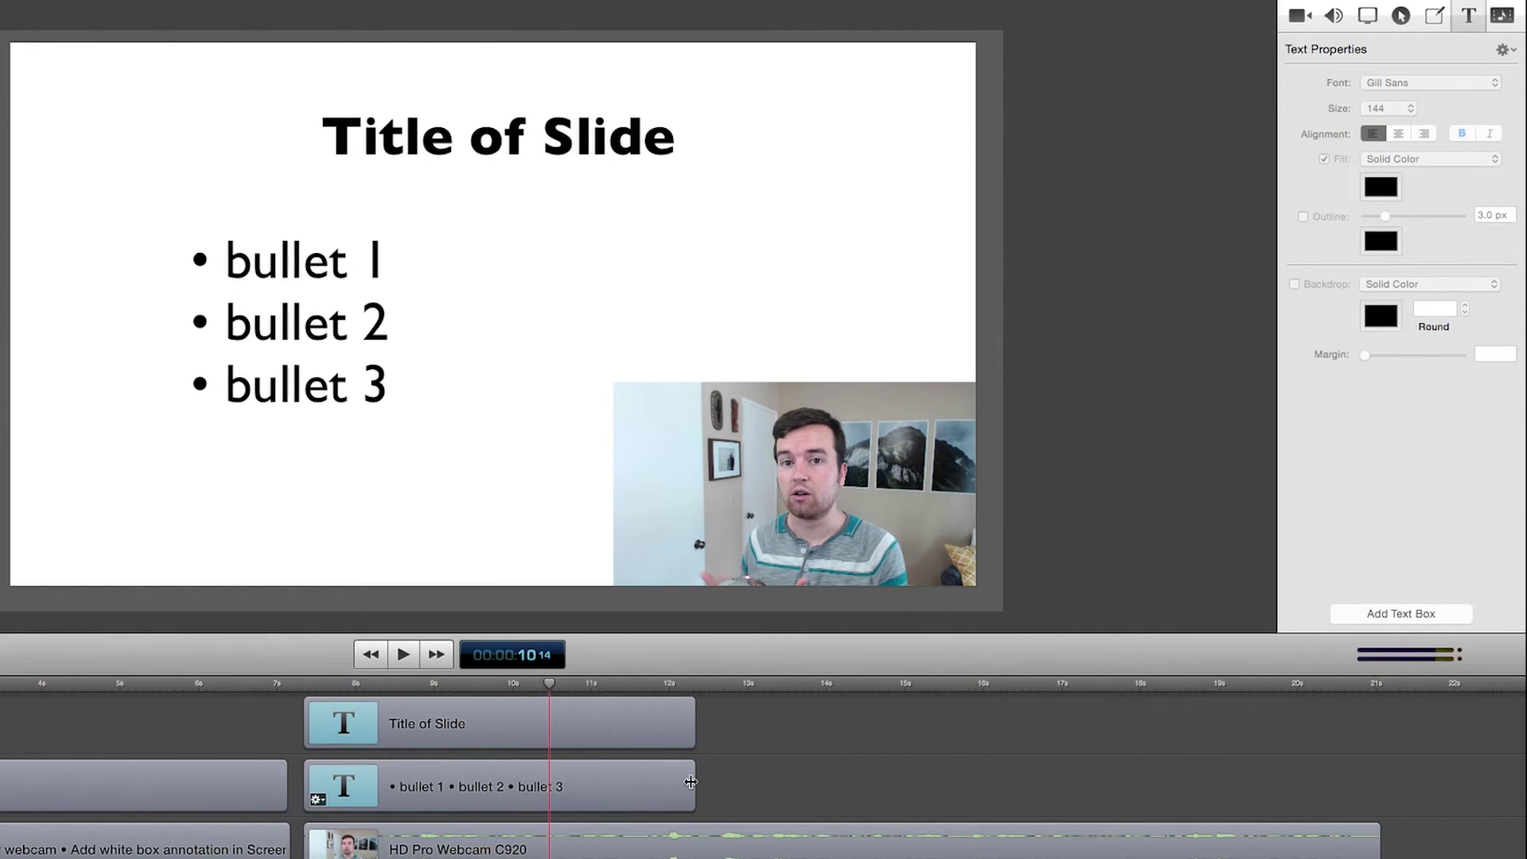
mouse_move(690, 781)
left_mouse_down()
mouse_move(1169, 795)
mouse_move(704, 800)
left_mouse_up()
Step: Preview the clip endings and extend the title clip to end with the bullets
left_click(704, 685)
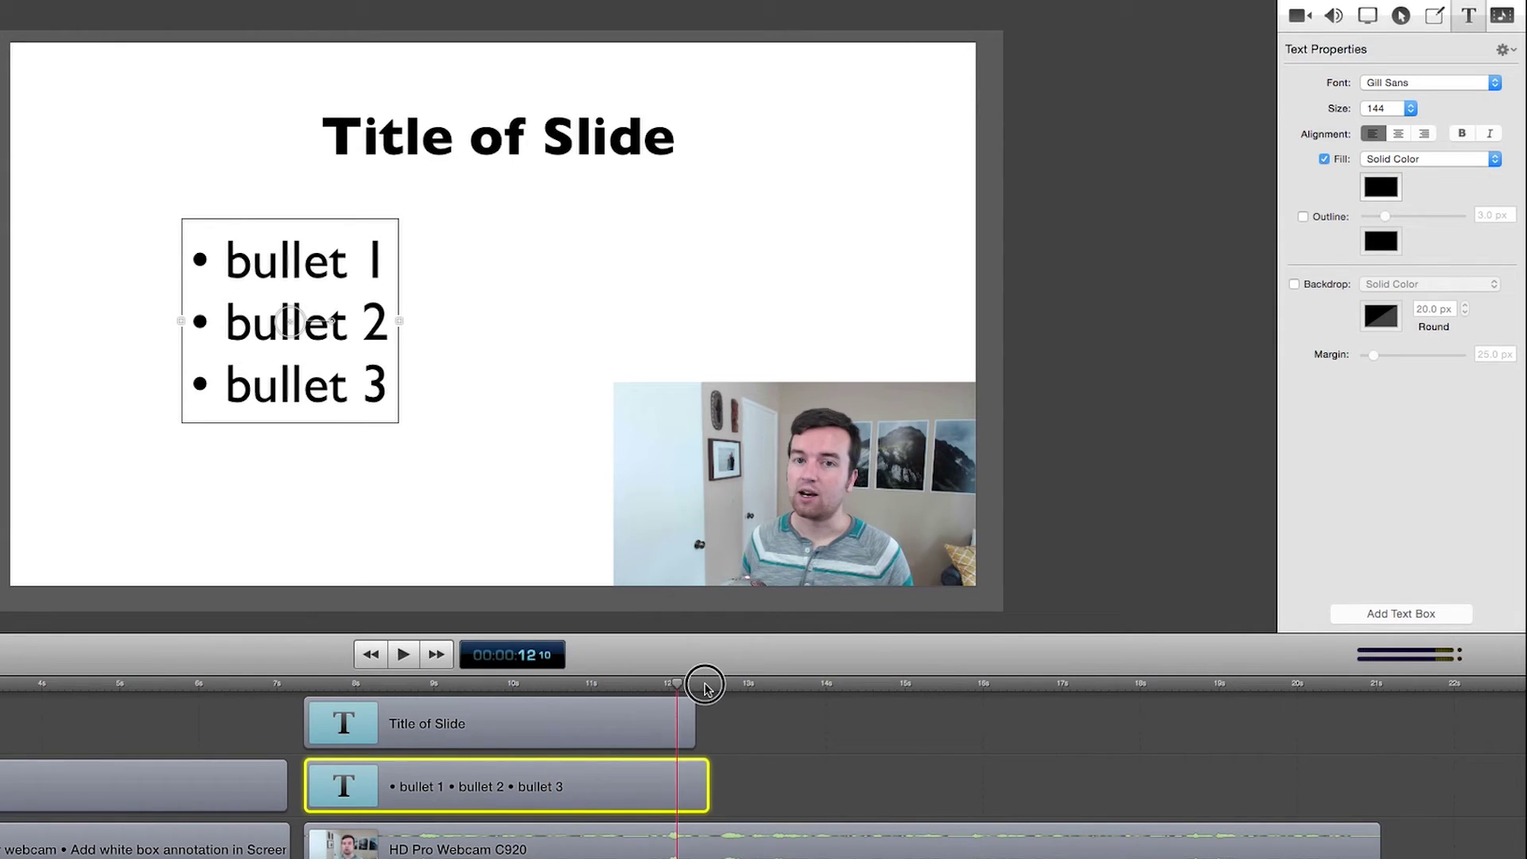
key("space")
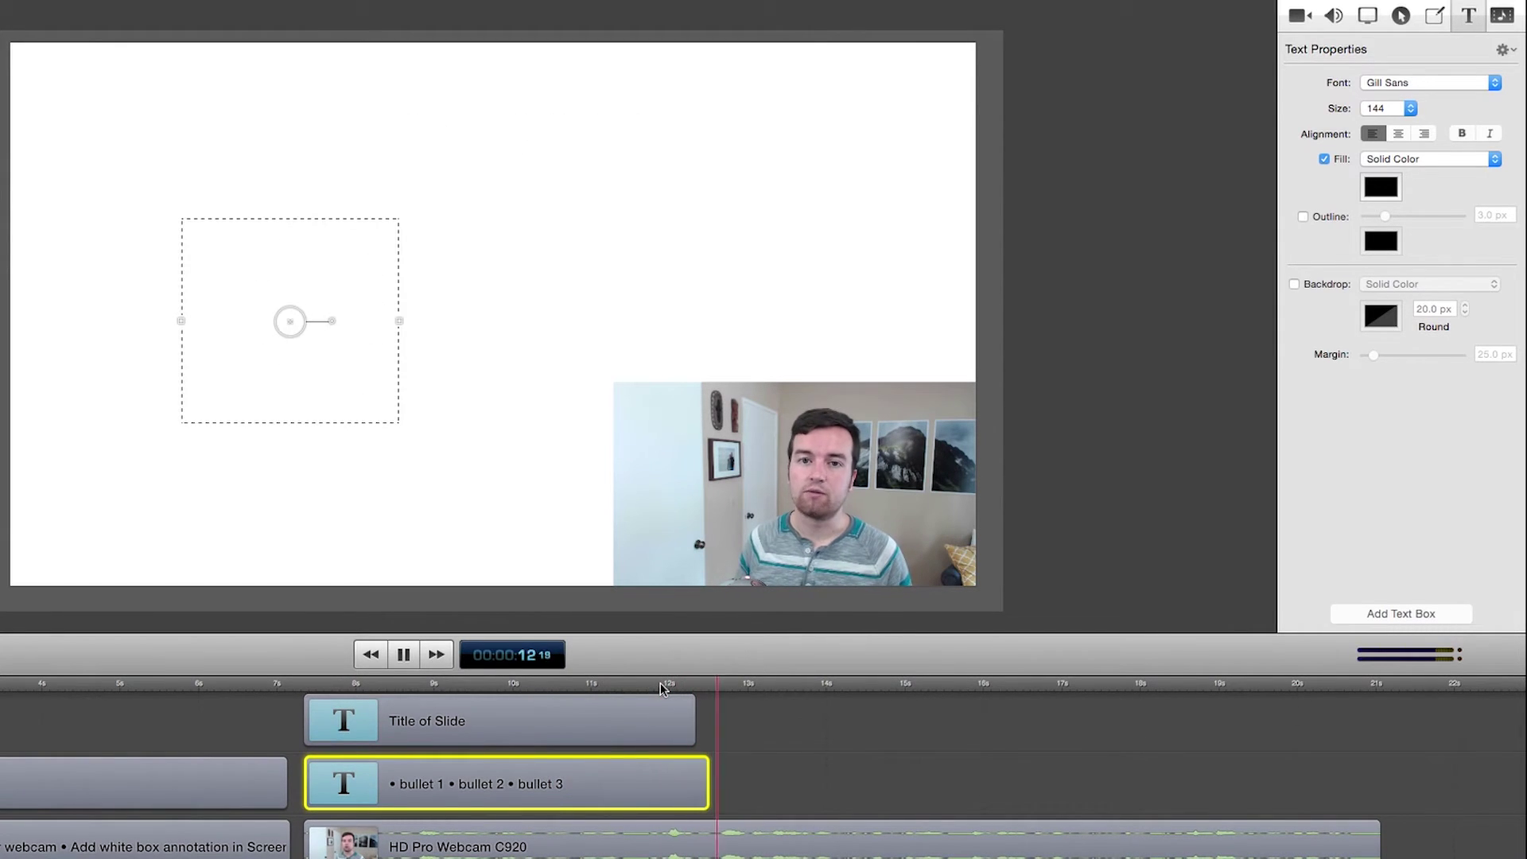
key("space")
left_click(646, 685)
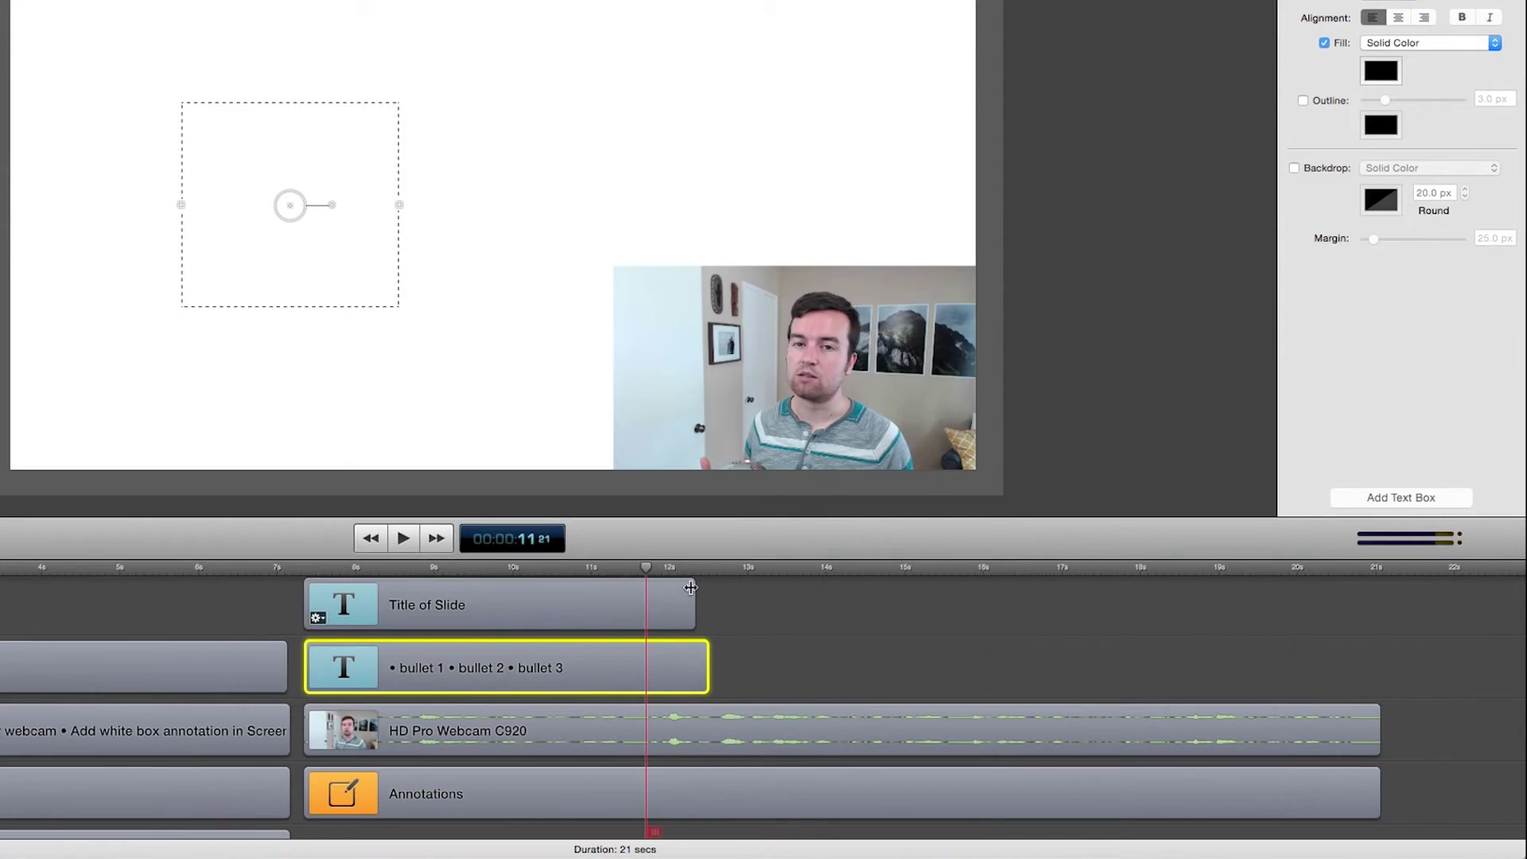
left_click_drag(690, 587, 708, 588)
Step: Add starting and ending fade transitions to the bullet clip and paste a copy at 13 seconds
right_click(636, 678)
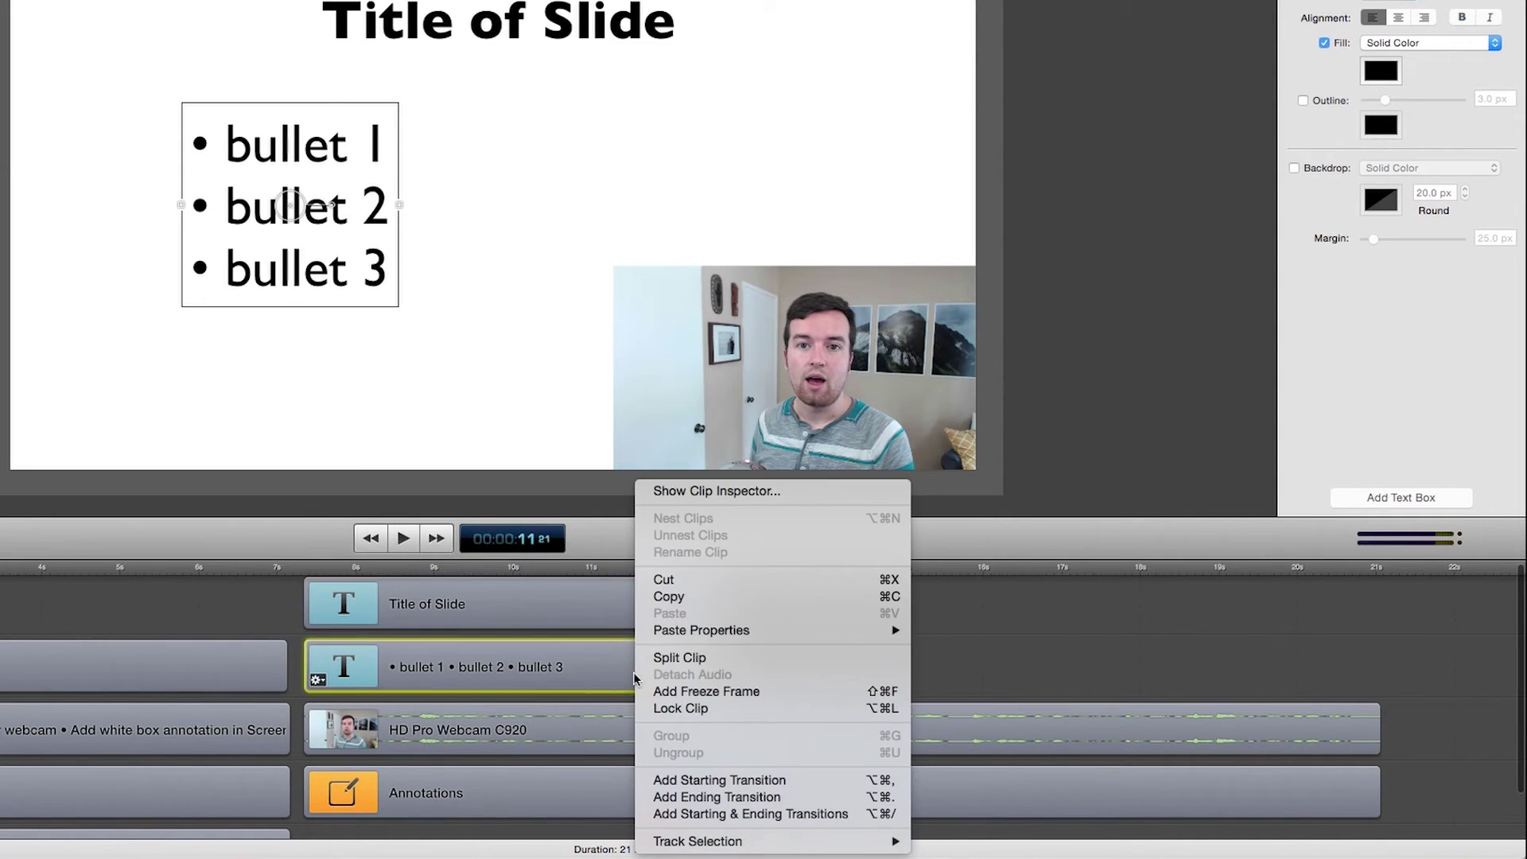
left_click(755, 813)
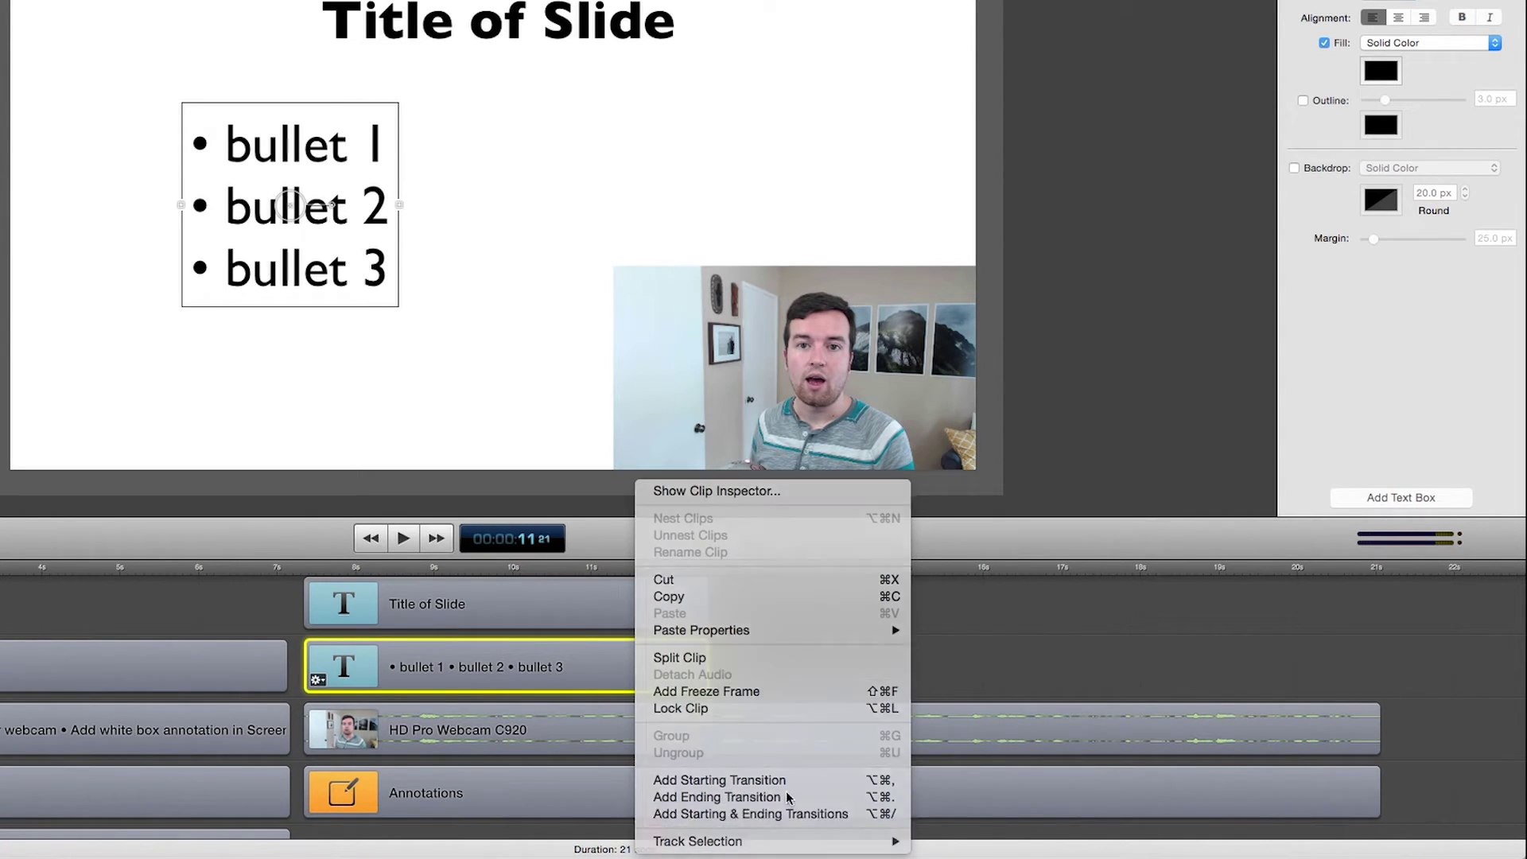
key("space")
key("space")
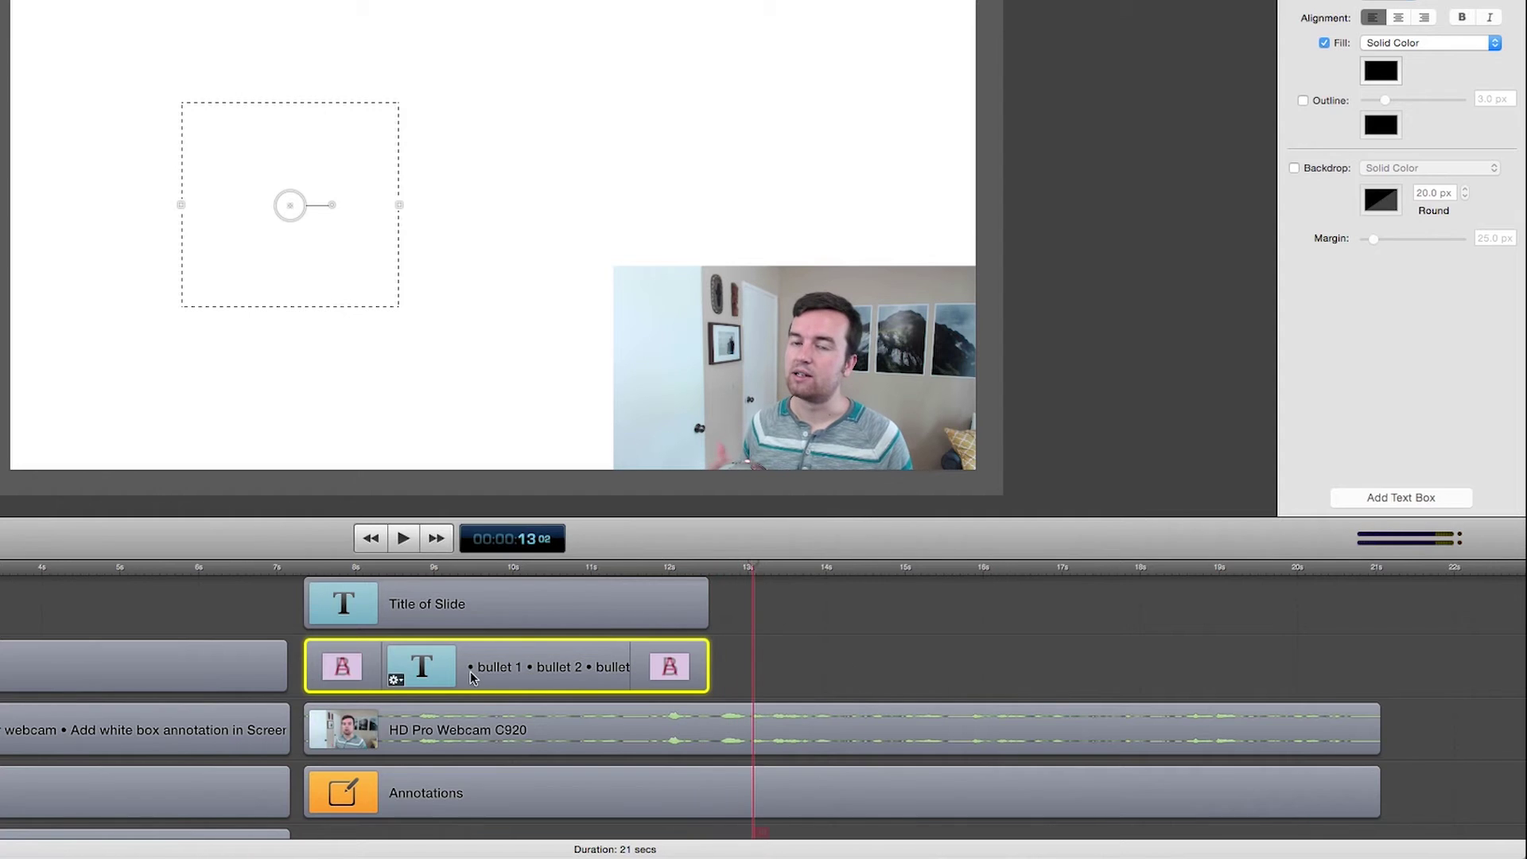
key("super+c")
key("super+v")
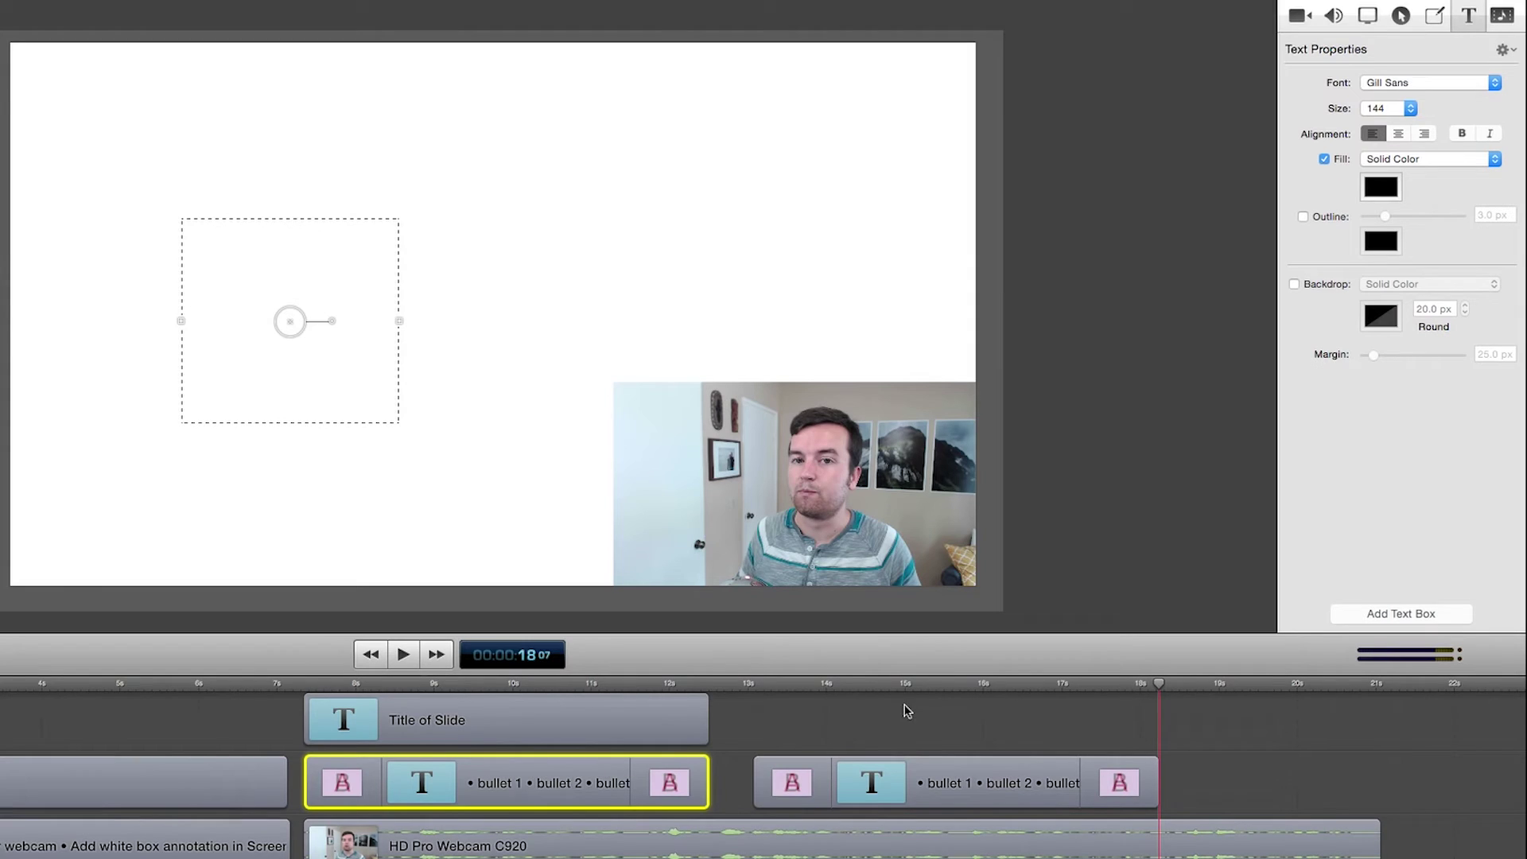
left_click_drag(580, 685, 883, 689)
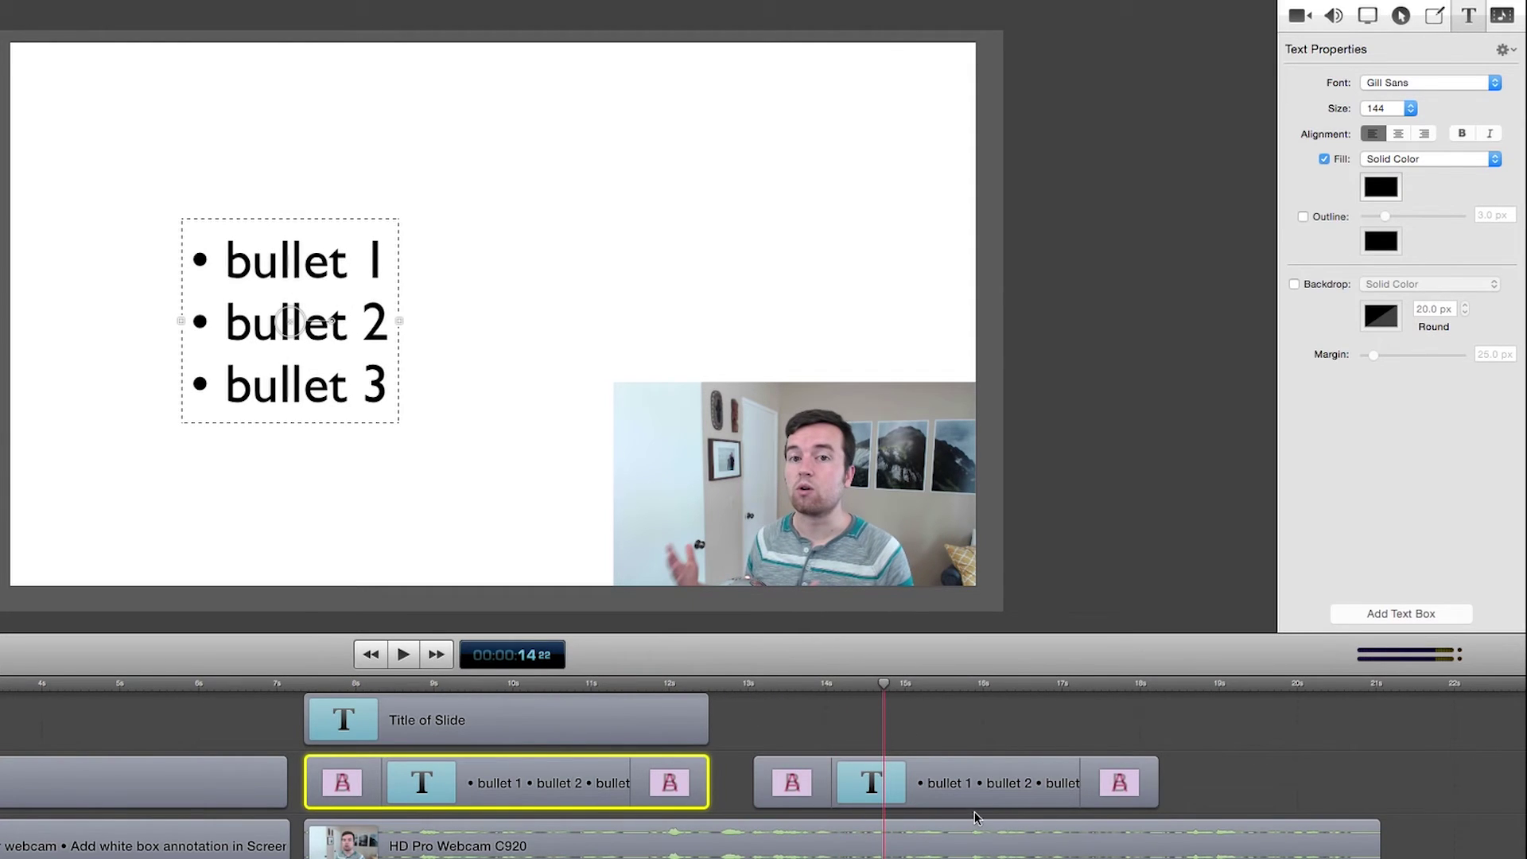
left_click(996, 793)
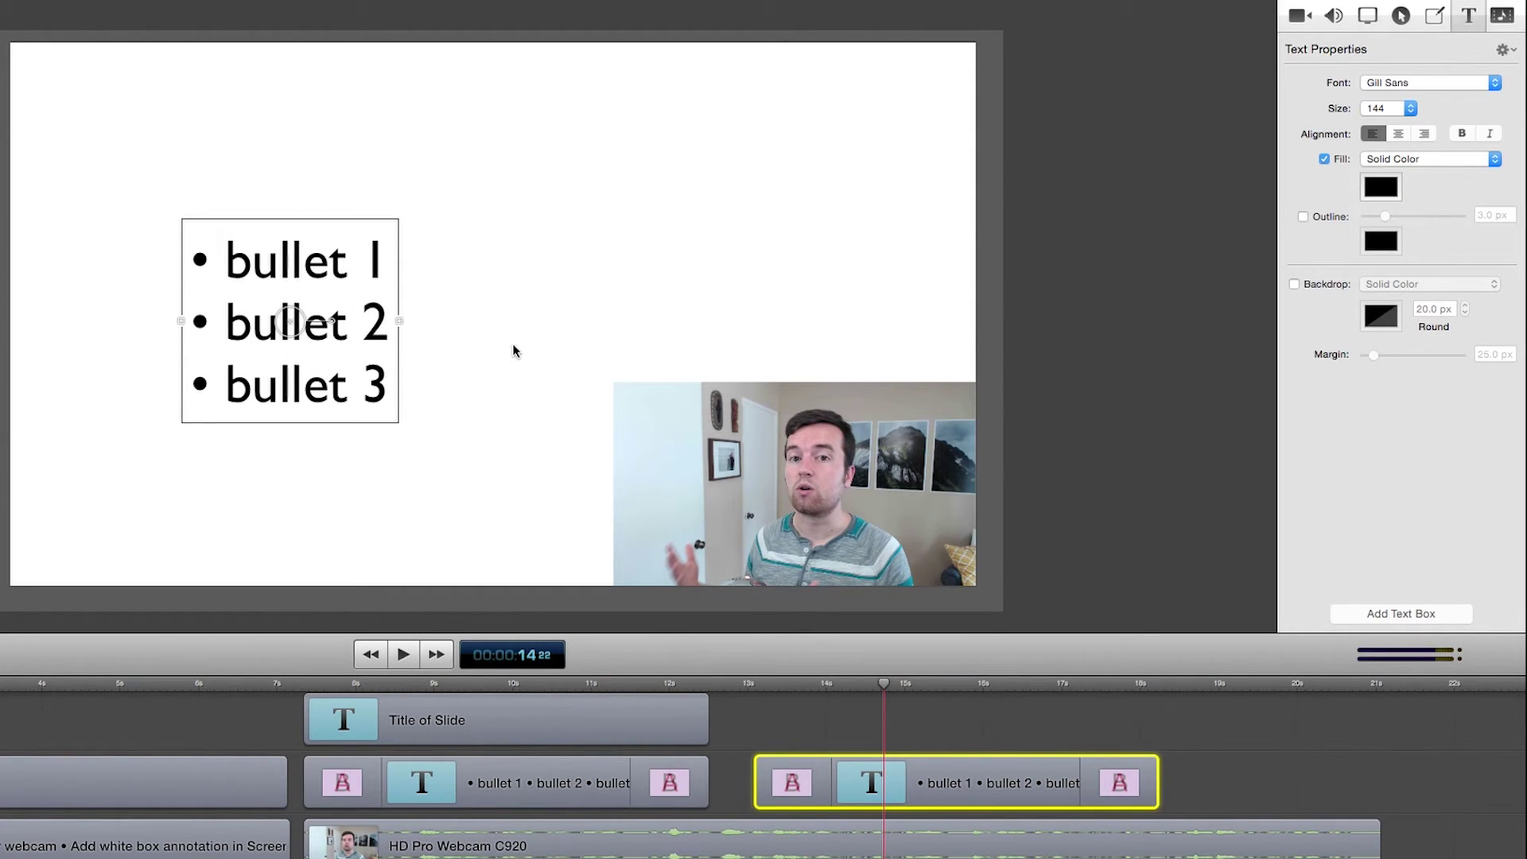
Step: Change the copied clip's text to 'bullet 4, bullet 5, bullet 6'
double_click(354, 323)
double_click(374, 258)
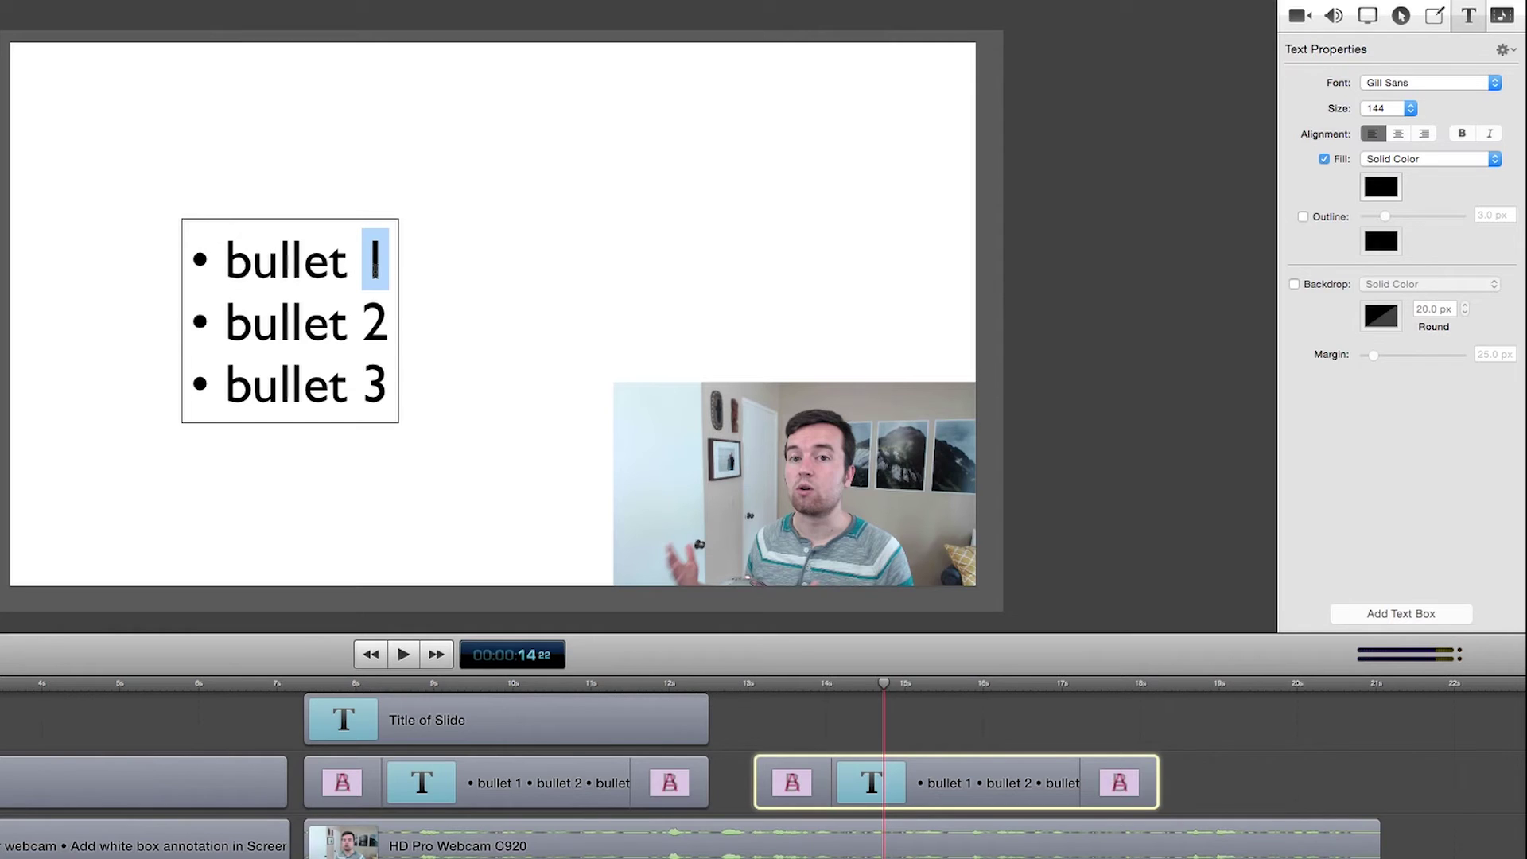
type("3")
key("BackSpace")
type("4")
key("Down")
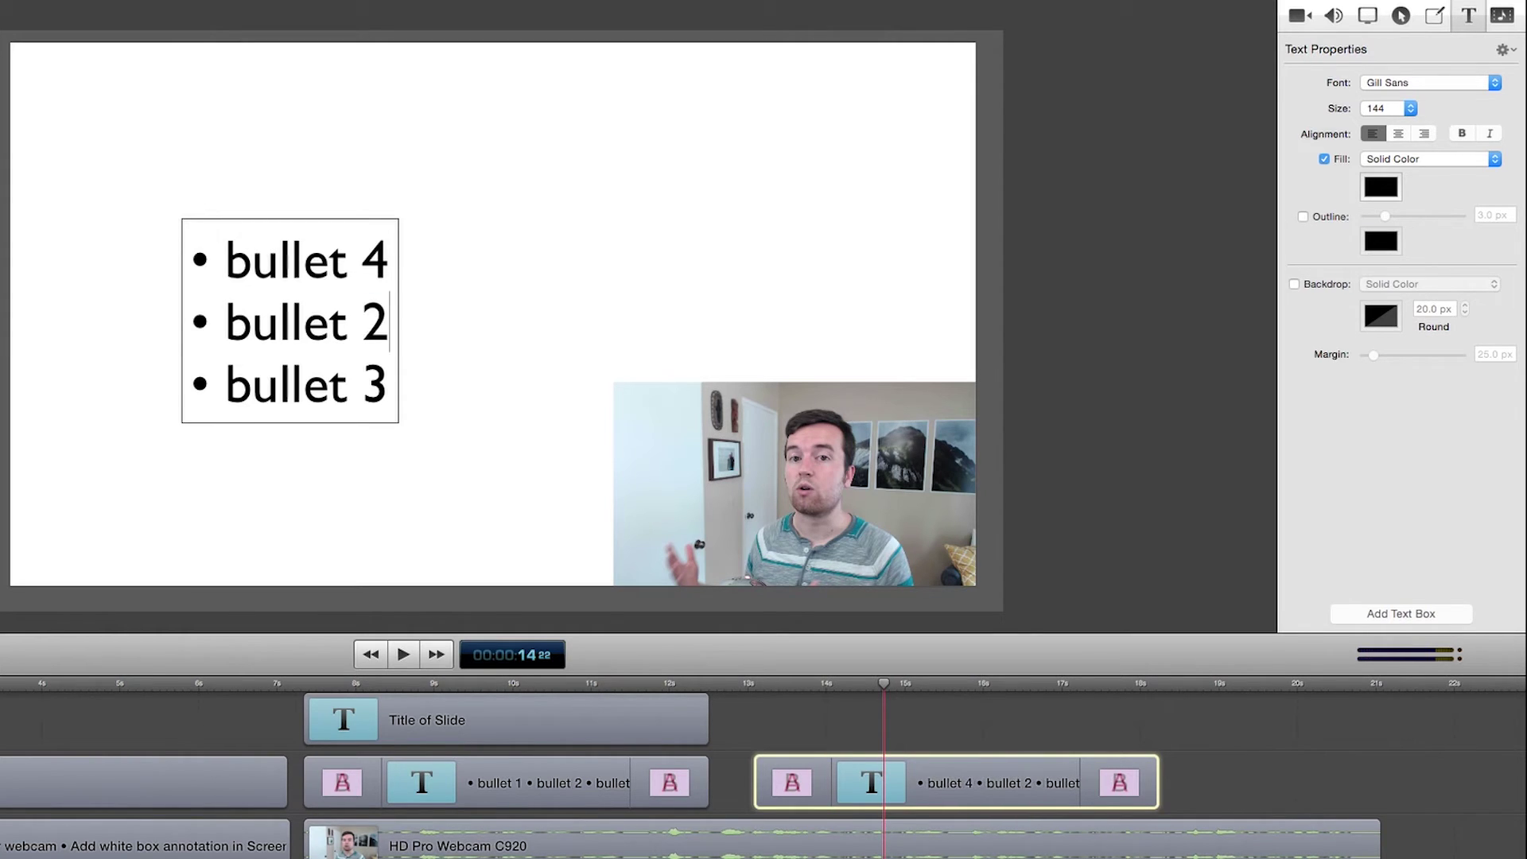
key("BackSpace")
type("5")
key("BackSpace")
type("6")
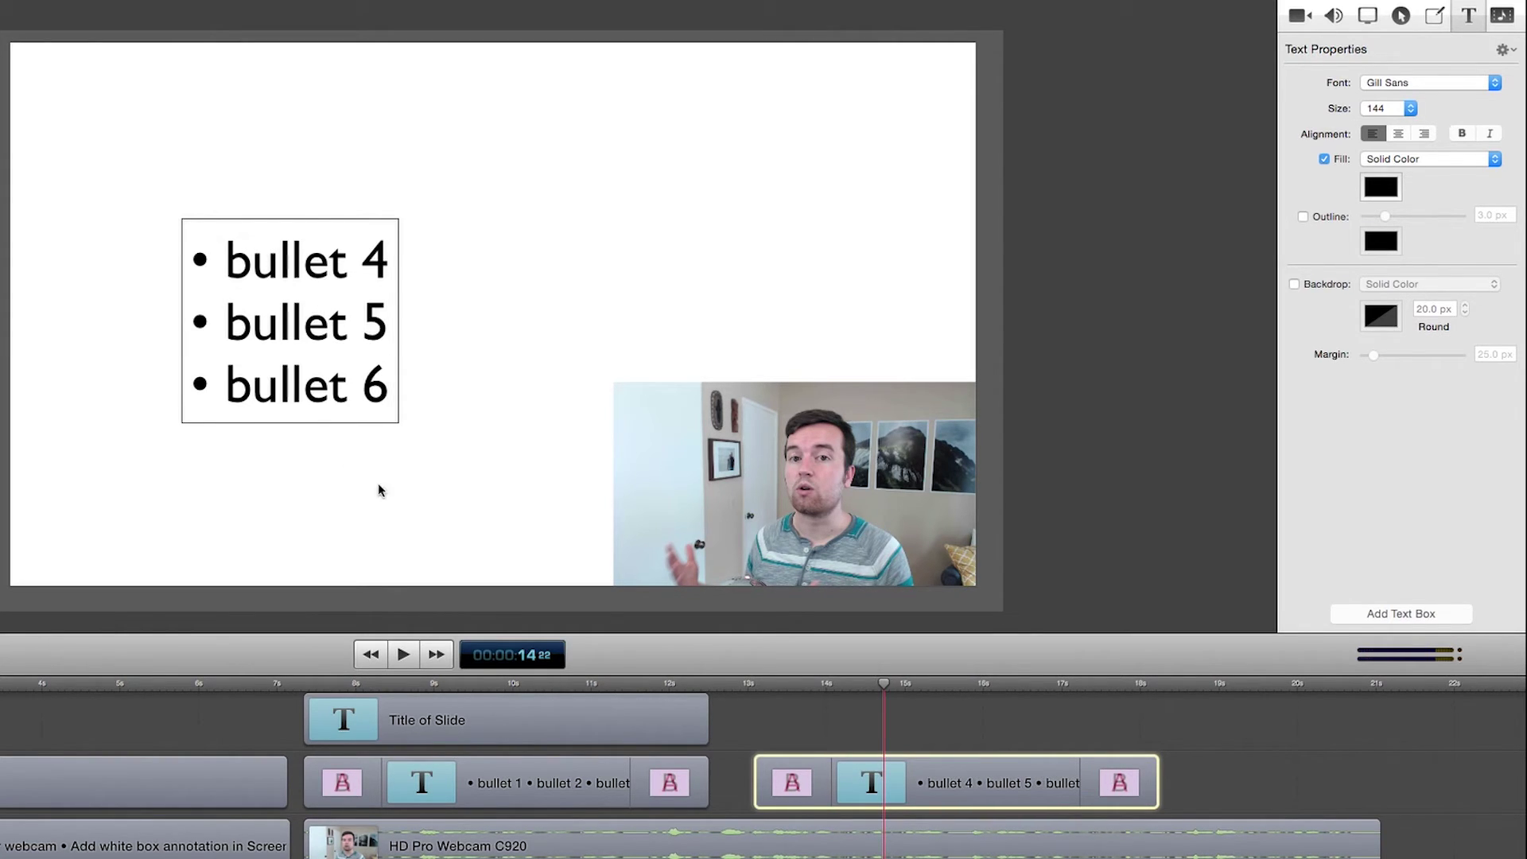
left_click(817, 739)
left_click(593, 683)
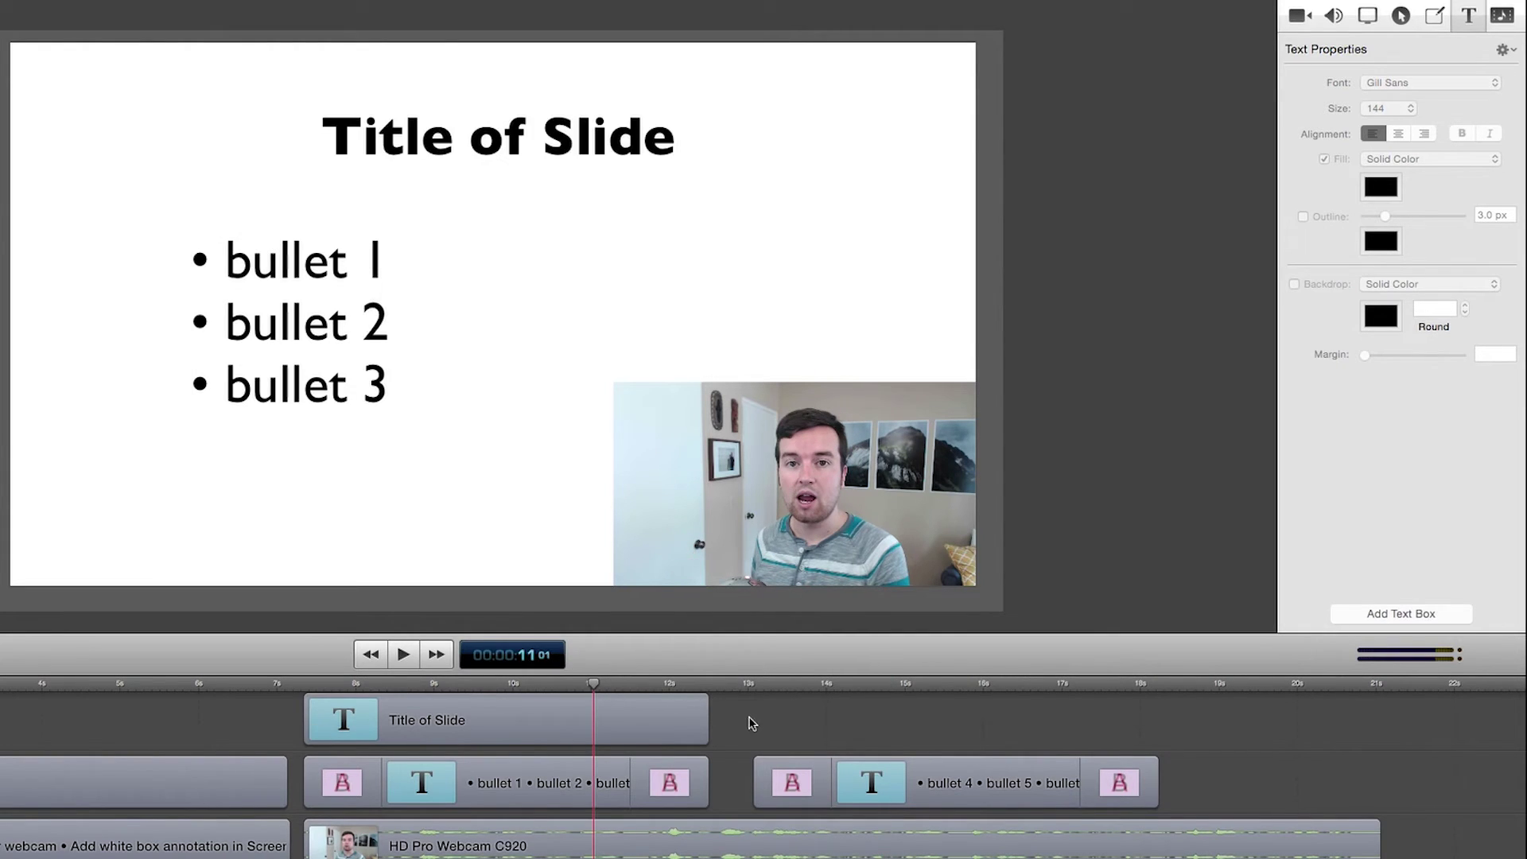
Step: Extend the title clip across both bullet clips, shift the bullet 4–6 clip left, and preview the crossfade
left_click_drag(707, 721, 1471, 723)
left_click_drag(1011, 784, 977, 786)
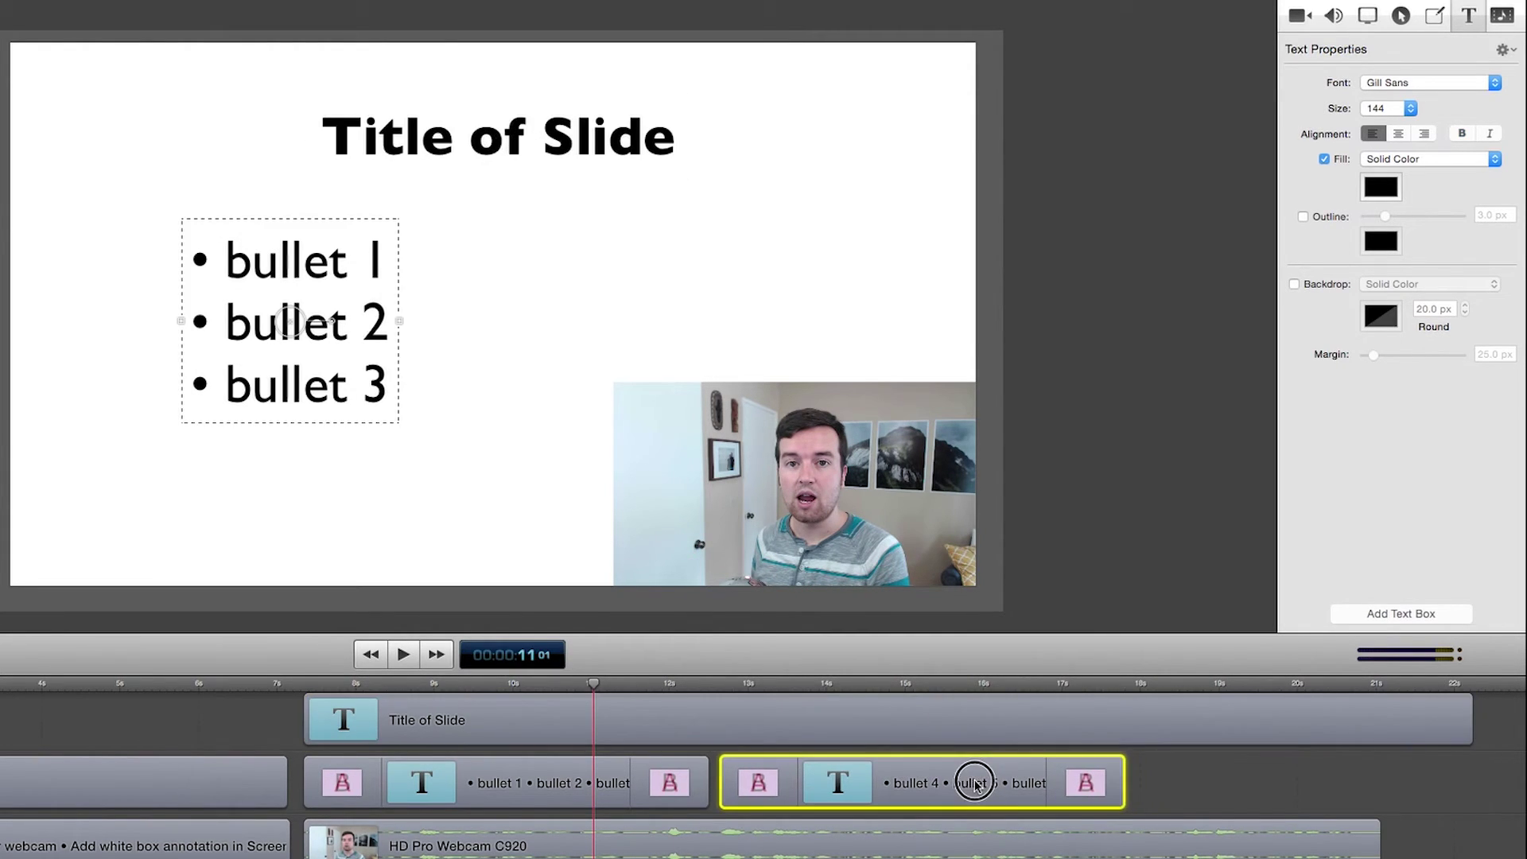
key("space")
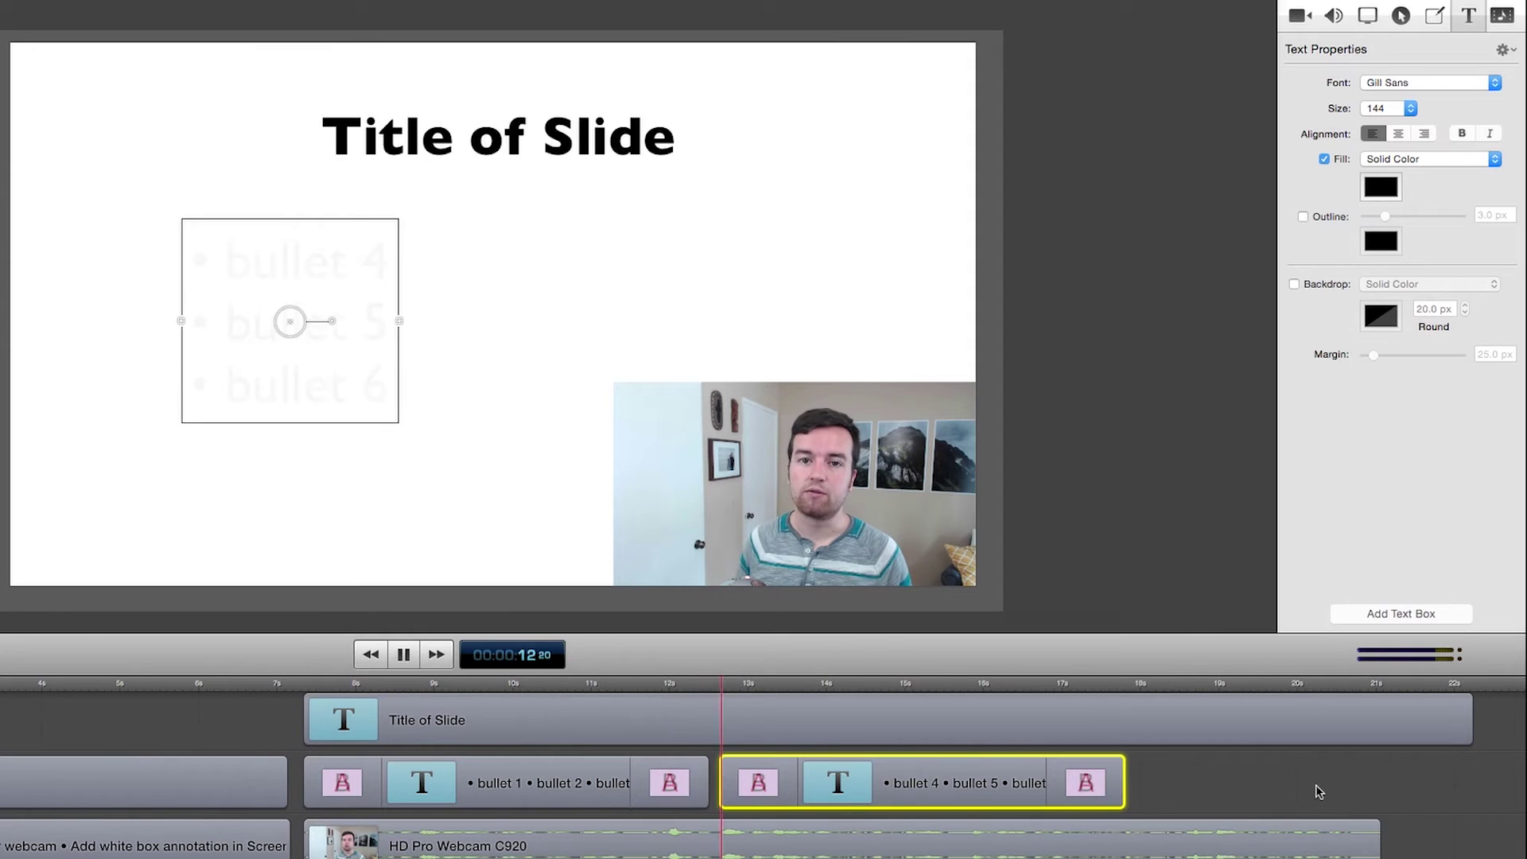
left_click(1277, 807)
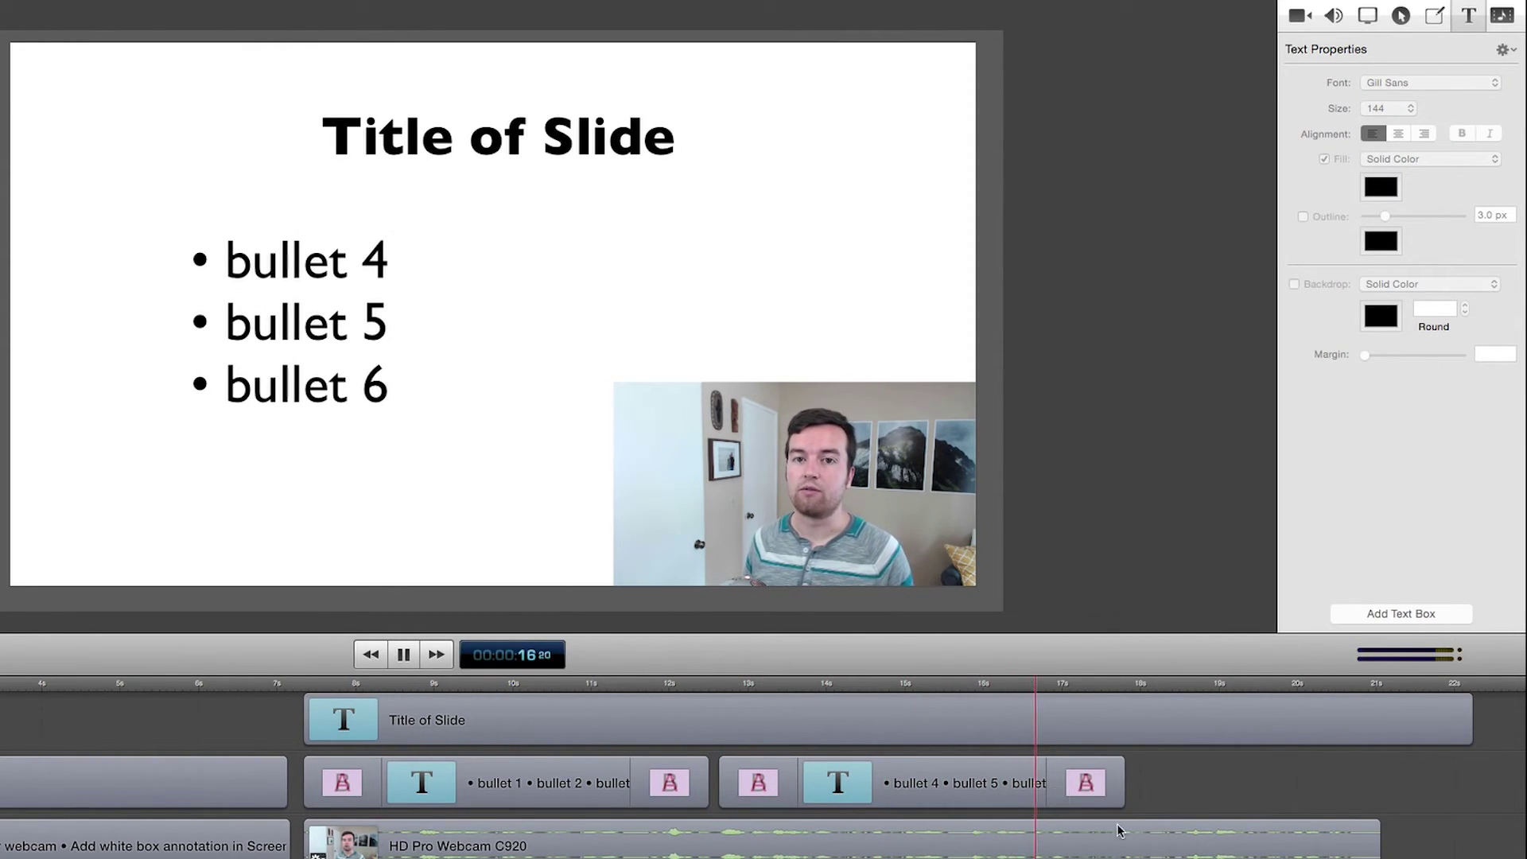
key("space")
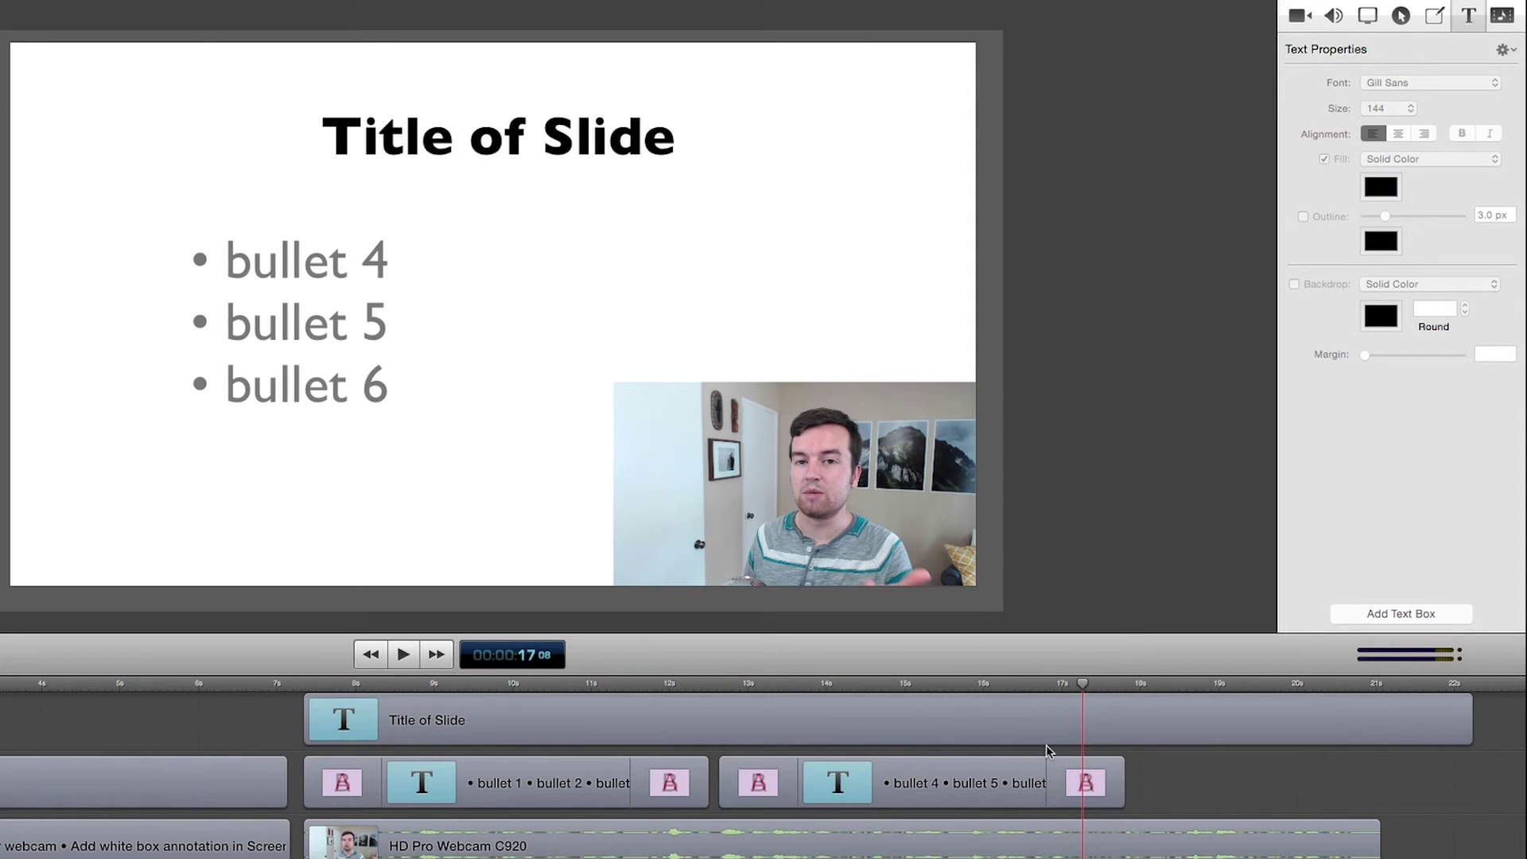
left_click(988, 787)
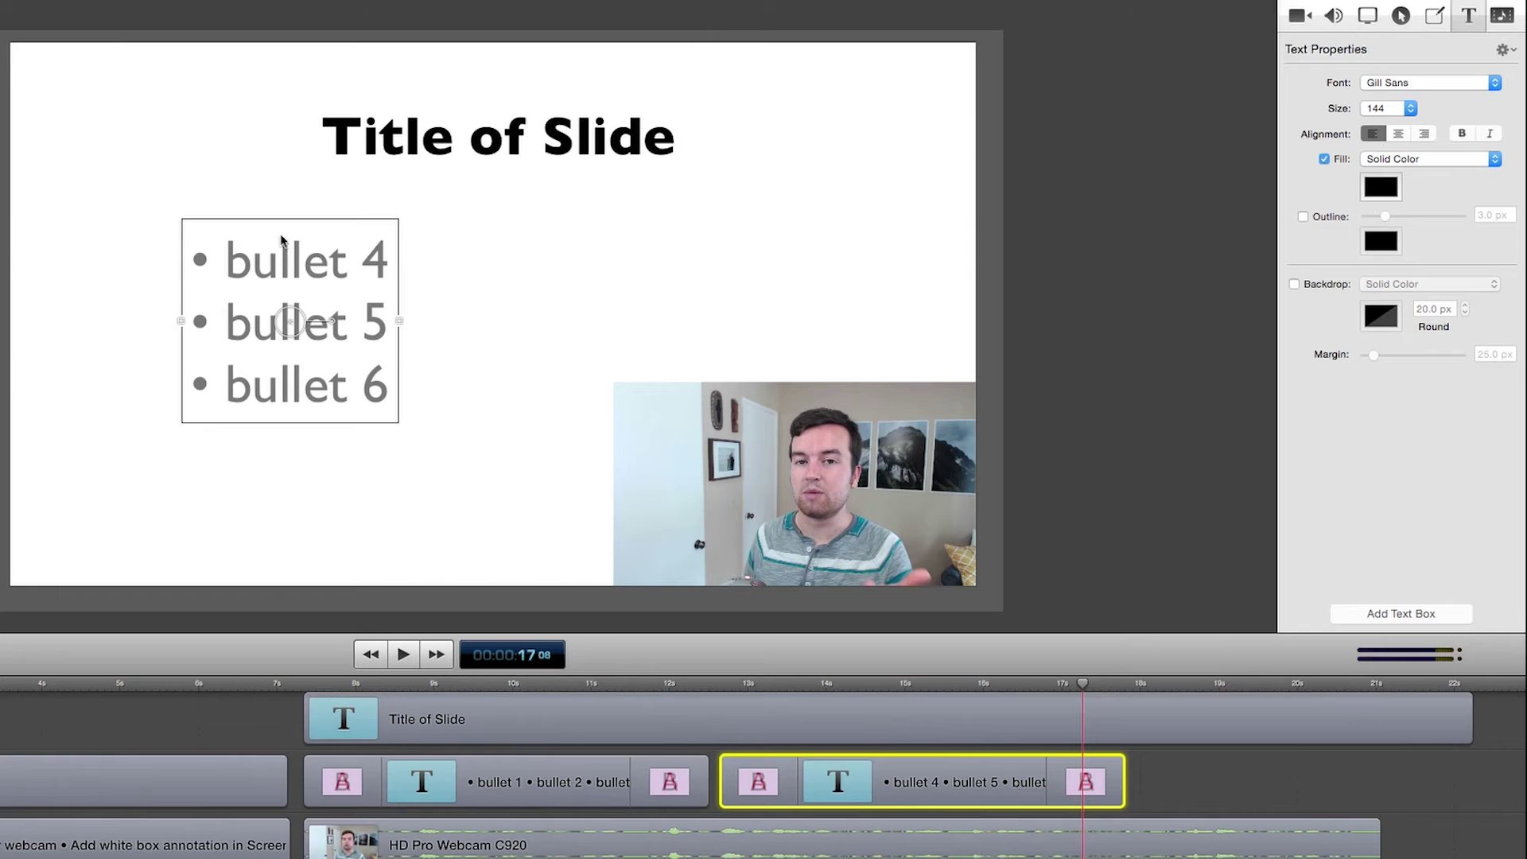
left_click(899, 683)
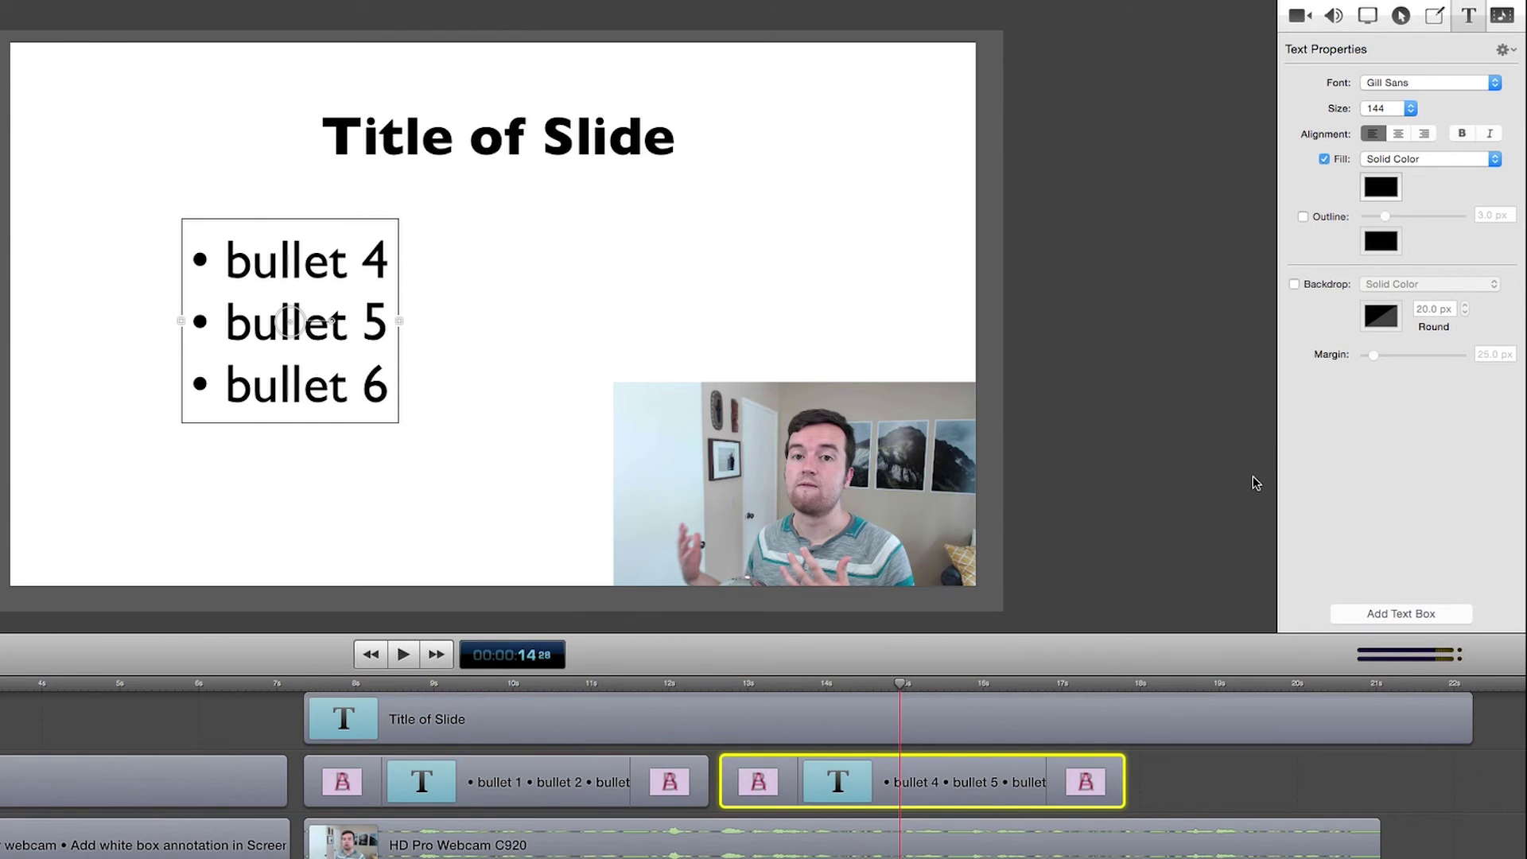
left_click(1116, 3)
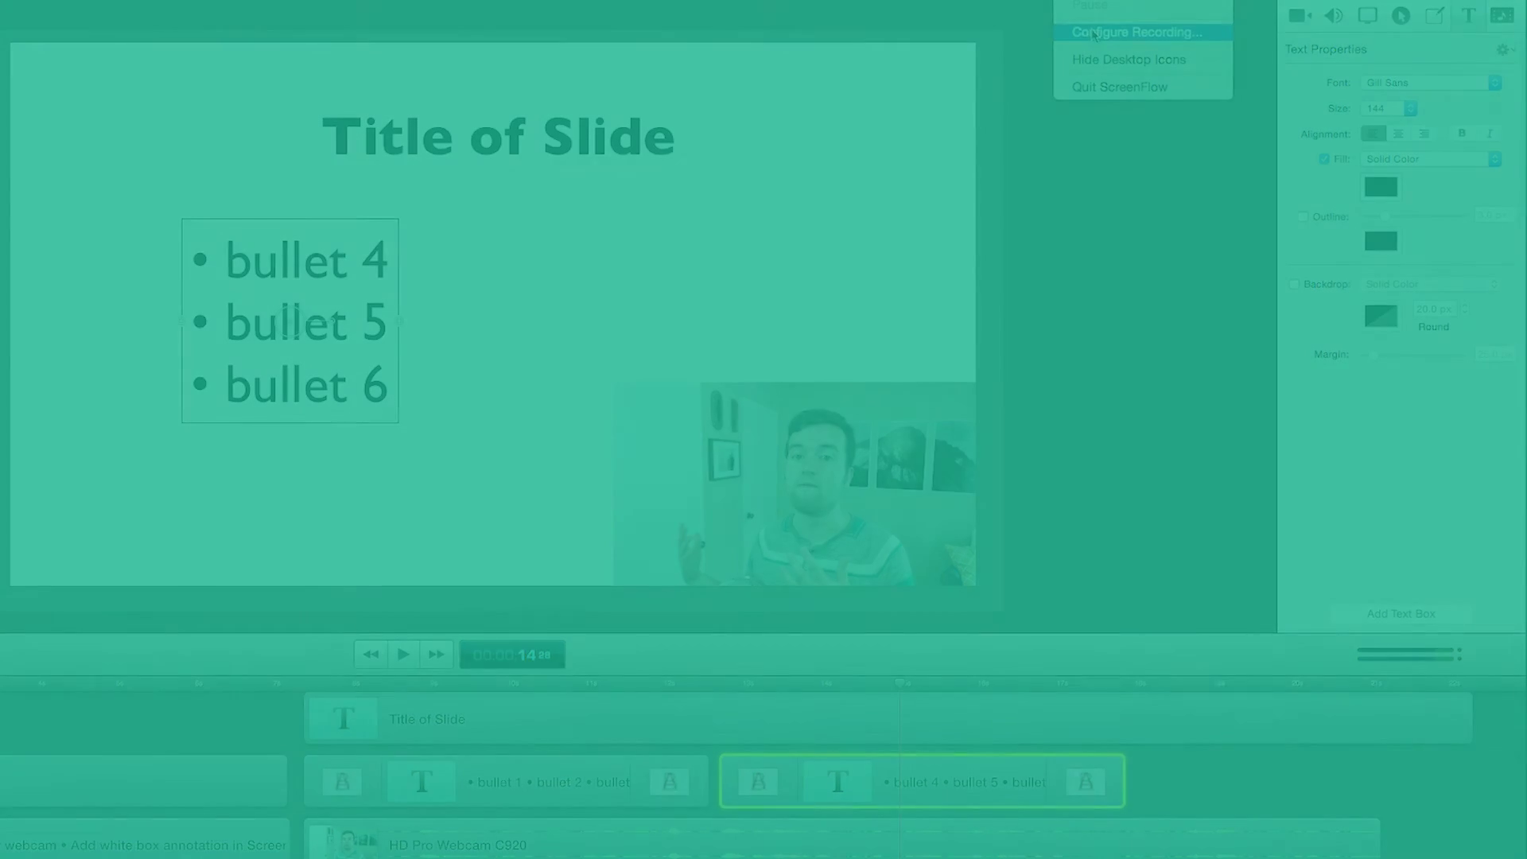